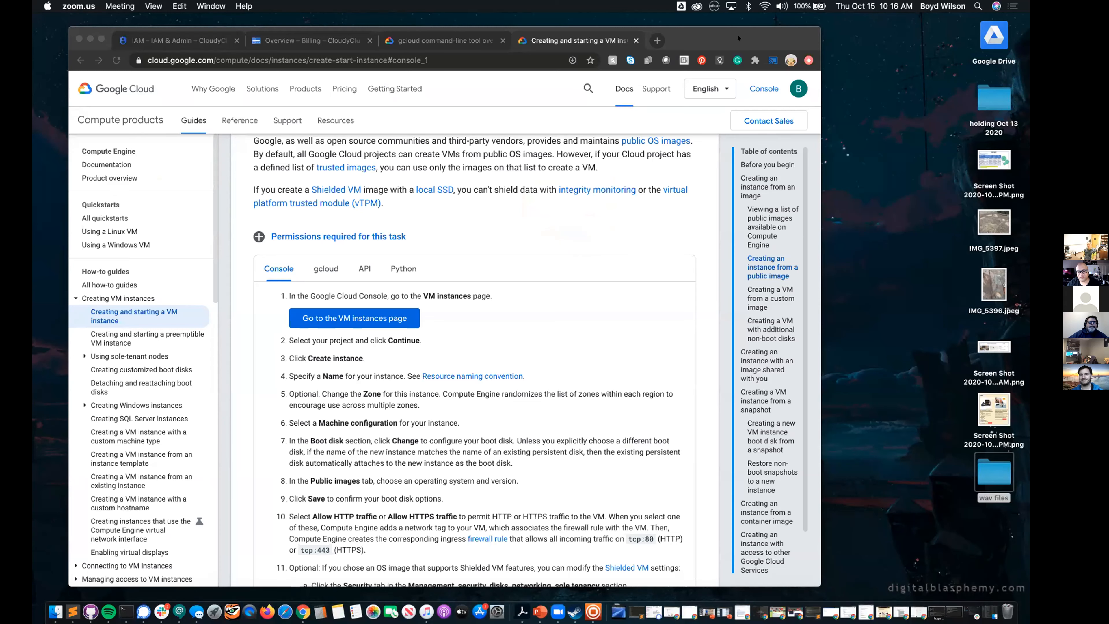
Reposition and enlarge the browser window and show the IAM permissions page of the CloudyClusterFirebaseDev project
{"action": "left_click_drag", "start_coordinate": [737, 32], "coordinate": [727, 24]}
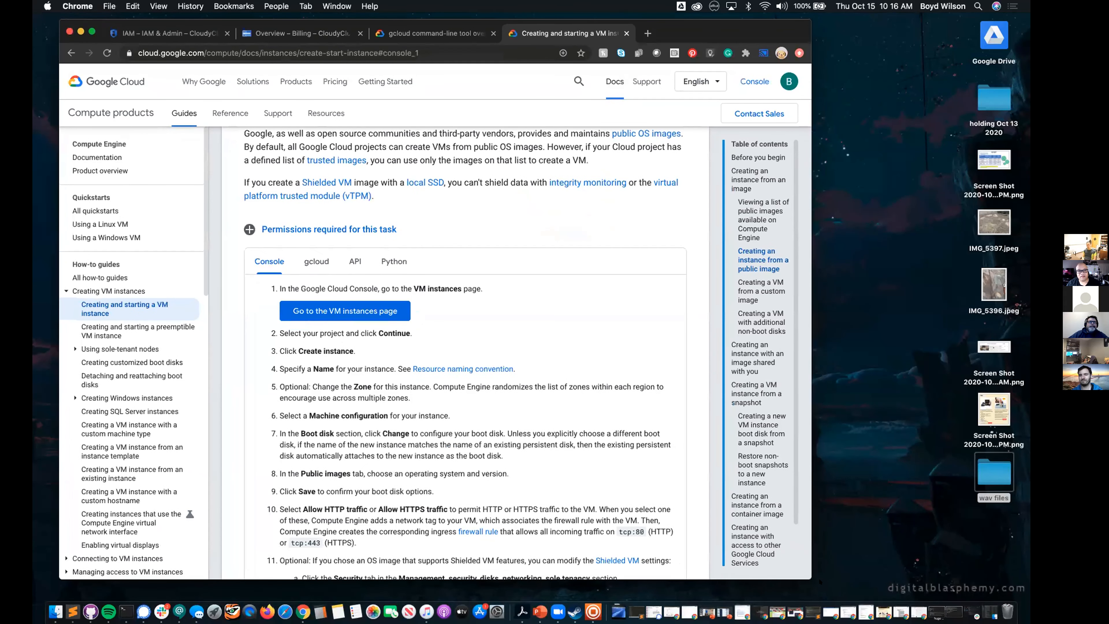
{"action": "left_click_drag", "start_coordinate": [803, 574], "coordinate": [848, 584]}
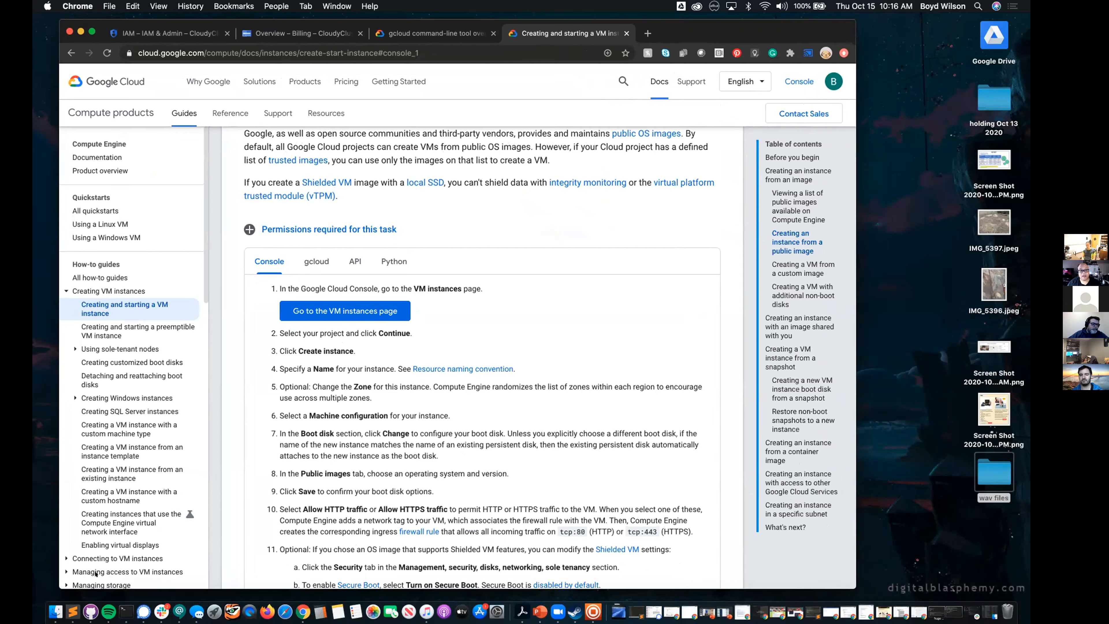
{"action": "left_click", "coordinate": [179, 29]}
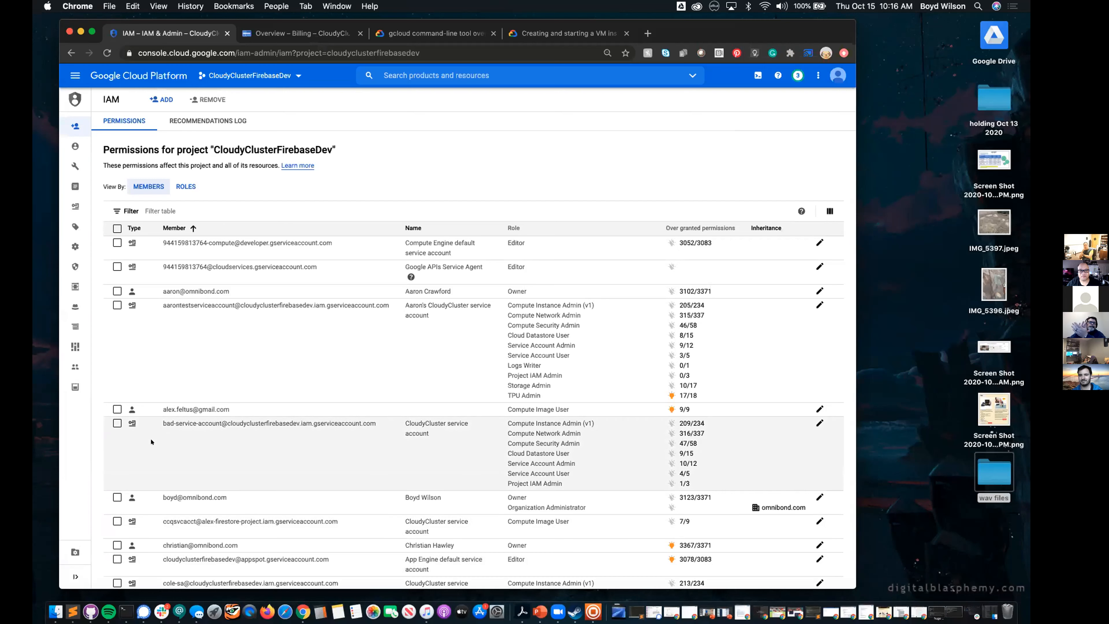
{"action": "mouse_move", "coordinate": [177, 501]}
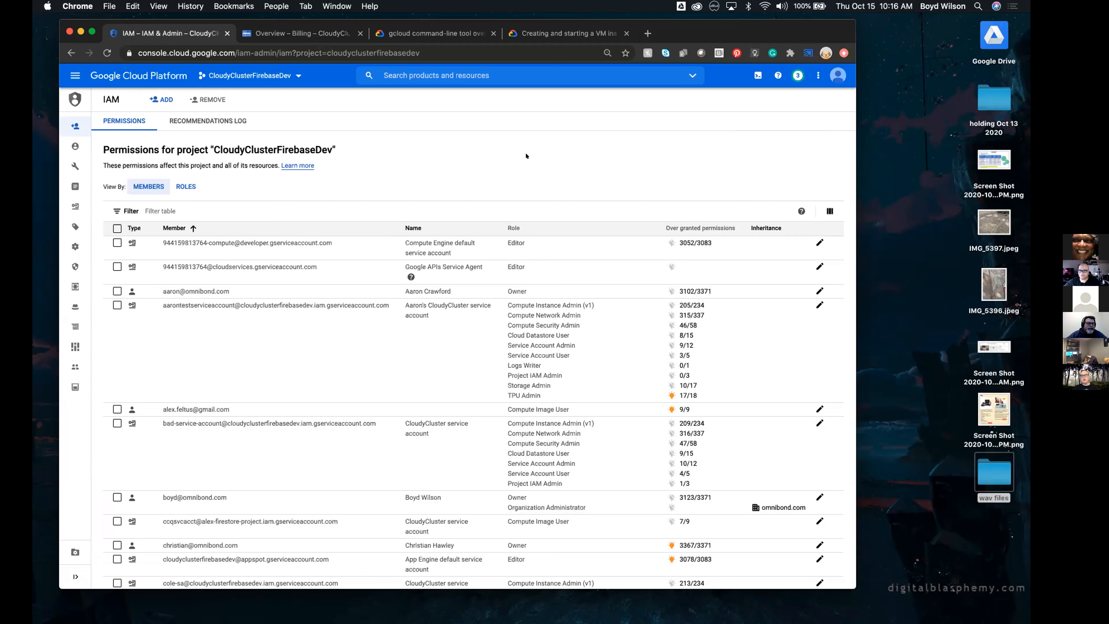
{"action": "left_click_drag", "start_coordinate": [755, 30], "coordinate": [730, 34]}
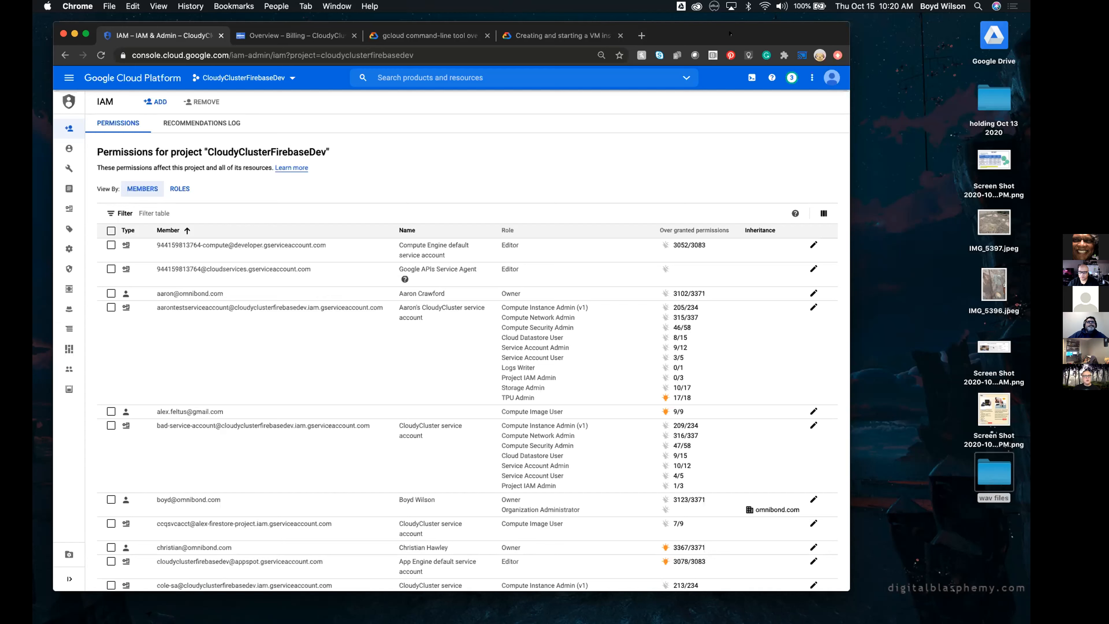
Look at the billing account overview and the gcloud command-line tool overview documentation
{"action": "left_click", "coordinate": [287, 37]}
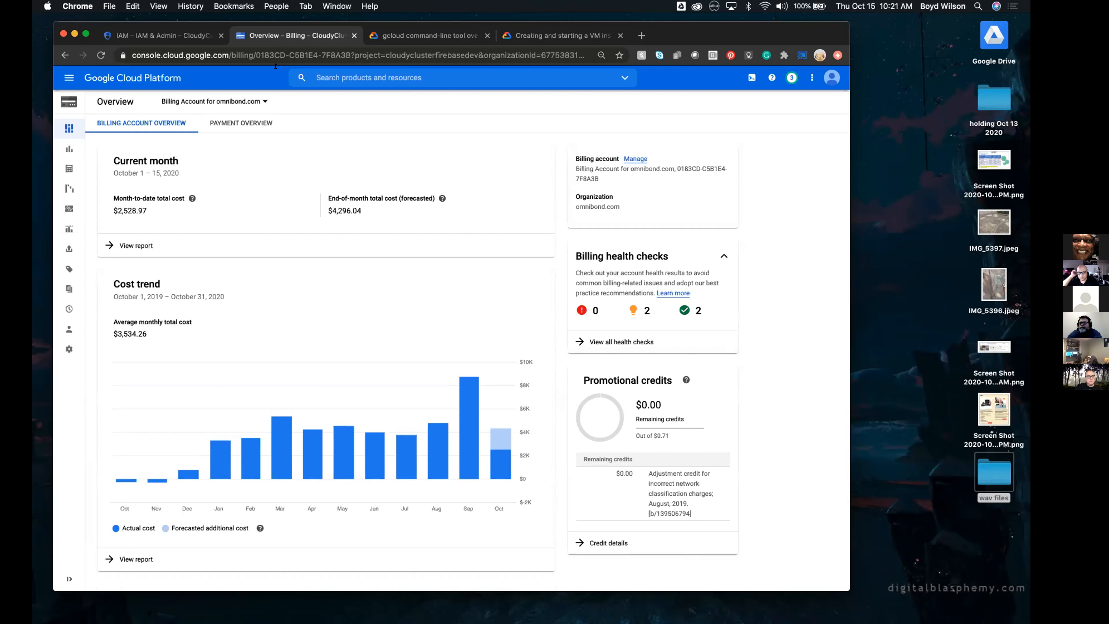
{"action": "left_click", "coordinate": [446, 37]}
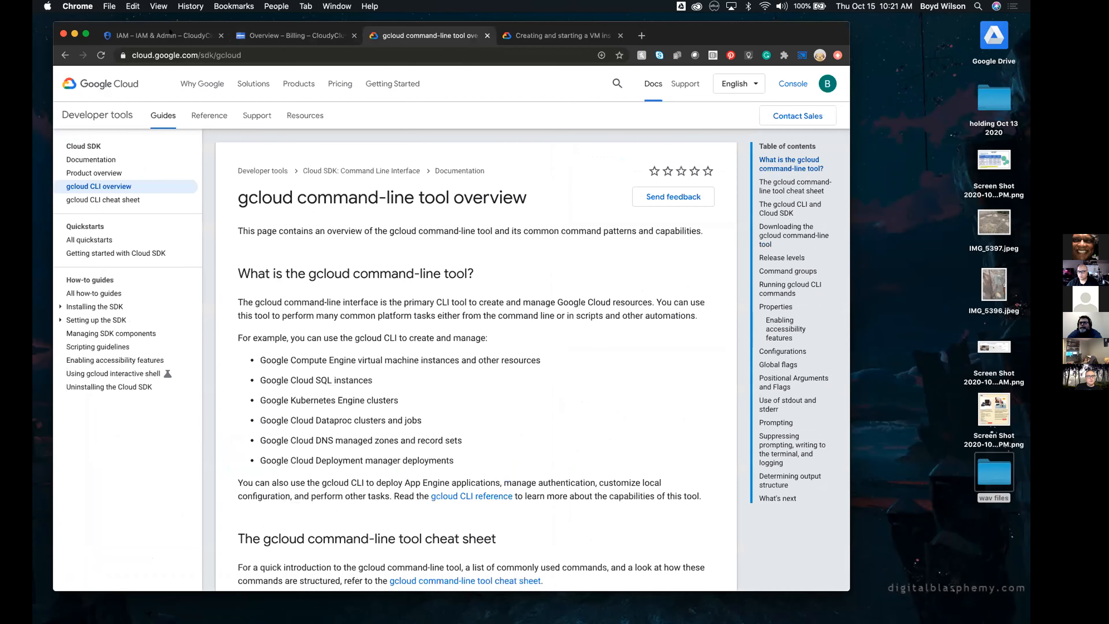
Return to the IAM page and open the form for a new Google Cloud project
{"action": "left_click", "coordinate": [161, 36]}
{"action": "left_click", "coordinate": [284, 76]}
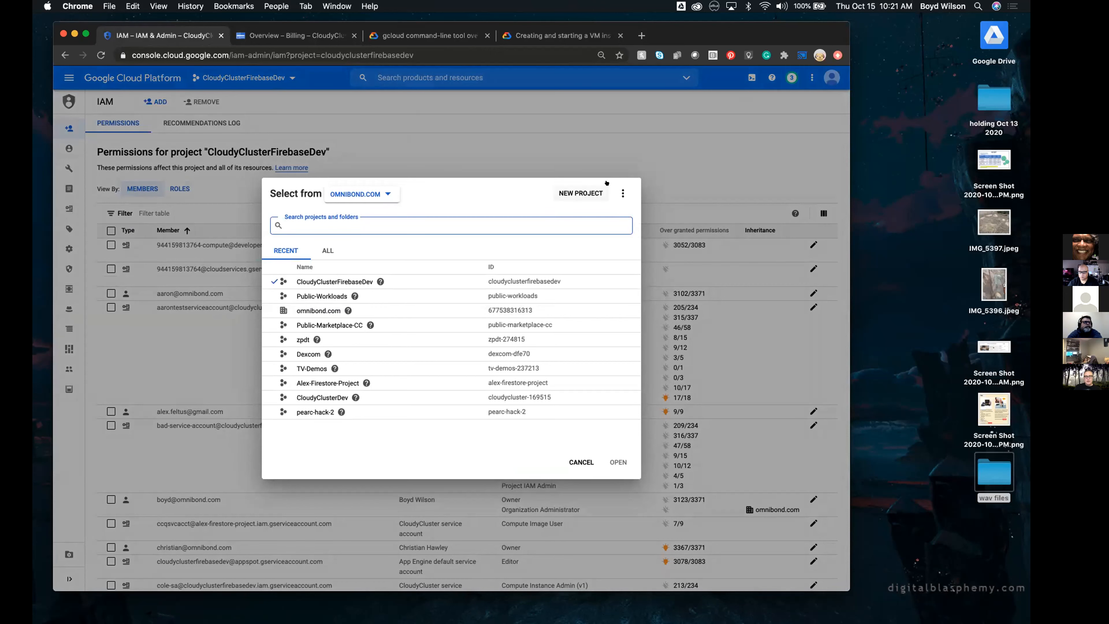
{"action": "left_click", "coordinate": [587, 190]}
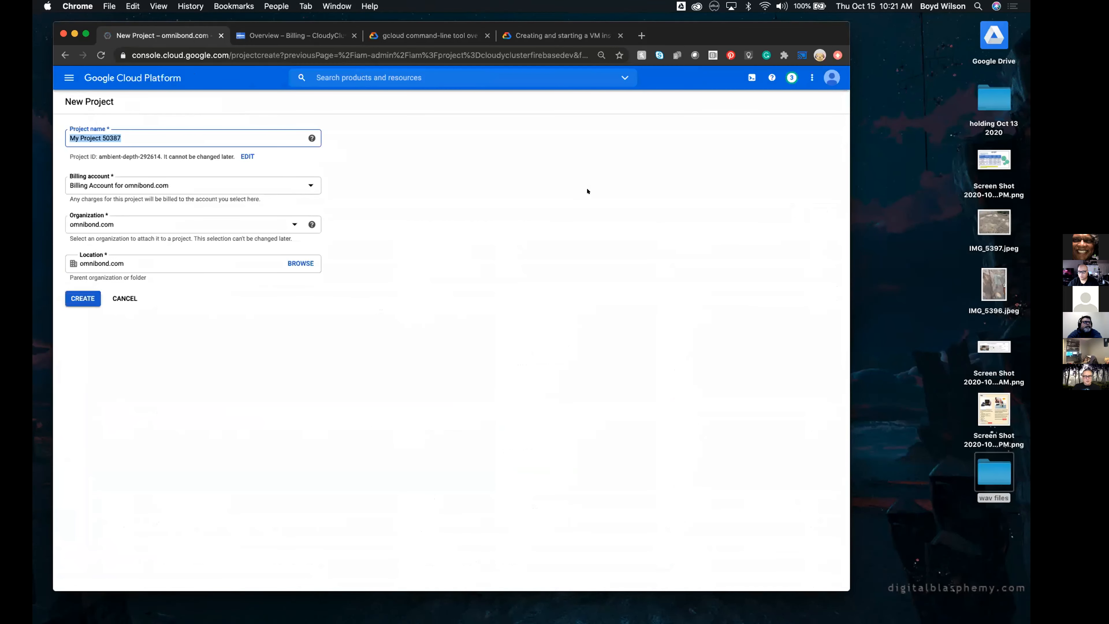
{"action": "type", "text": "hac"}
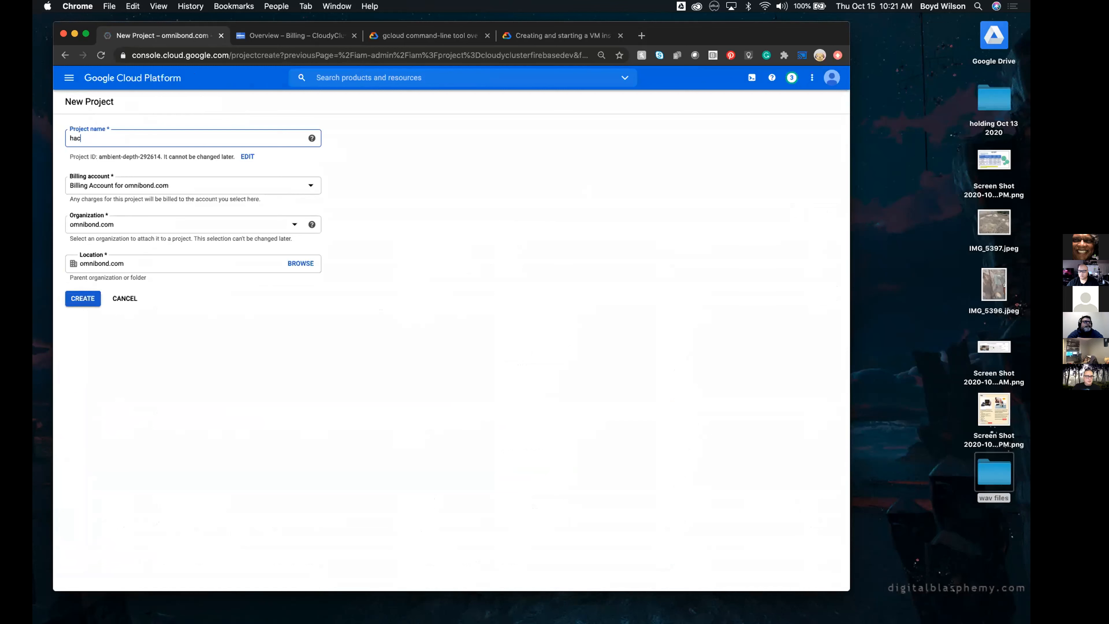
{"action": "key", "text": "BackSpace"}
{"action": "key", "text": "BackSpace"}
{"action": "key", "text": "BackSpace"}
Create the project with the name sc20hack and switch the console to it
{"action": "type", "text": "sc20hack"}
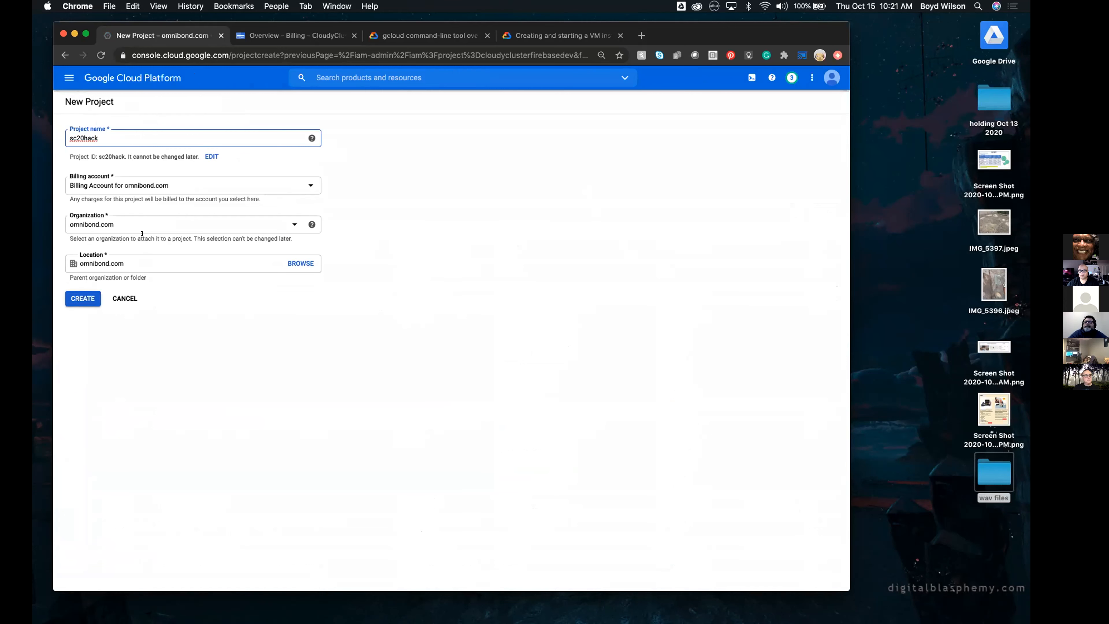
{"action": "left_click", "coordinate": [72, 294]}
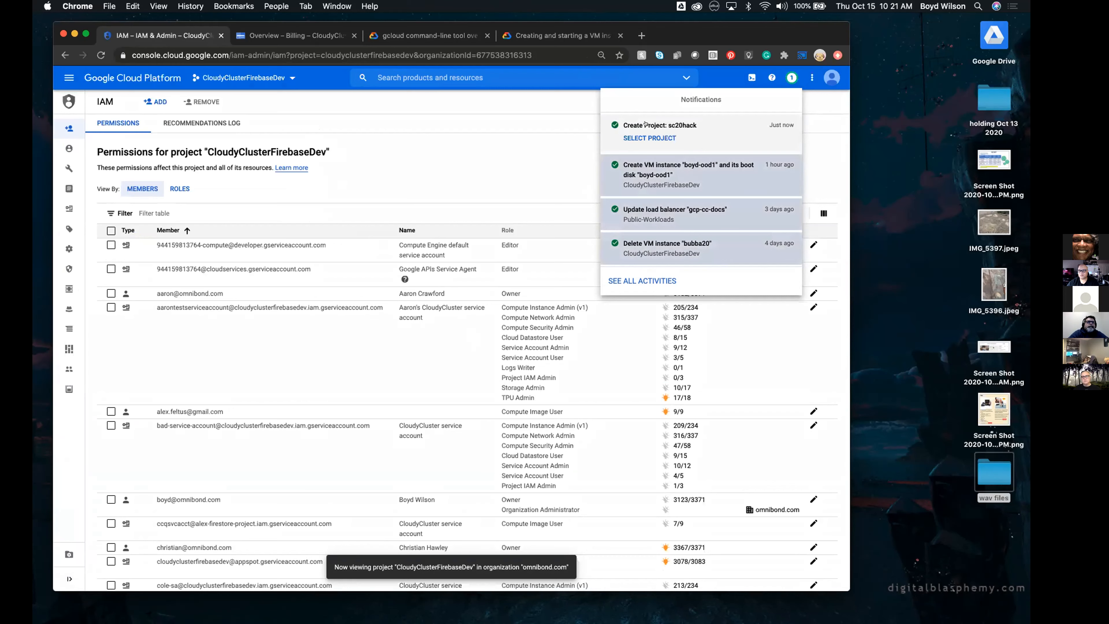
{"action": "left_click", "coordinate": [645, 133]}
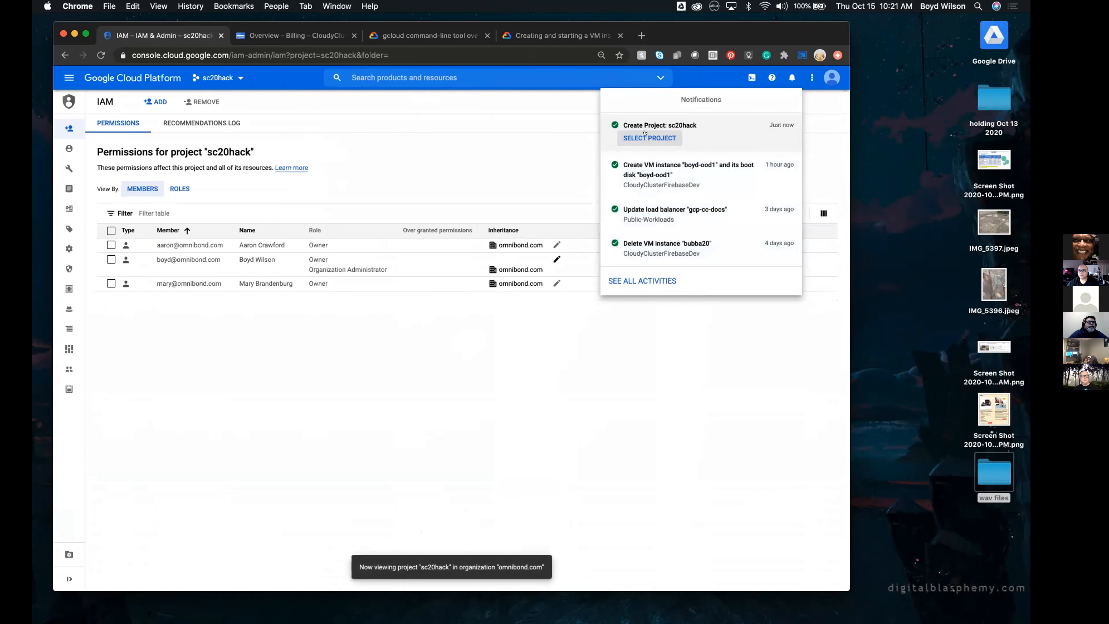
{"action": "left_click", "coordinate": [567, 395]}
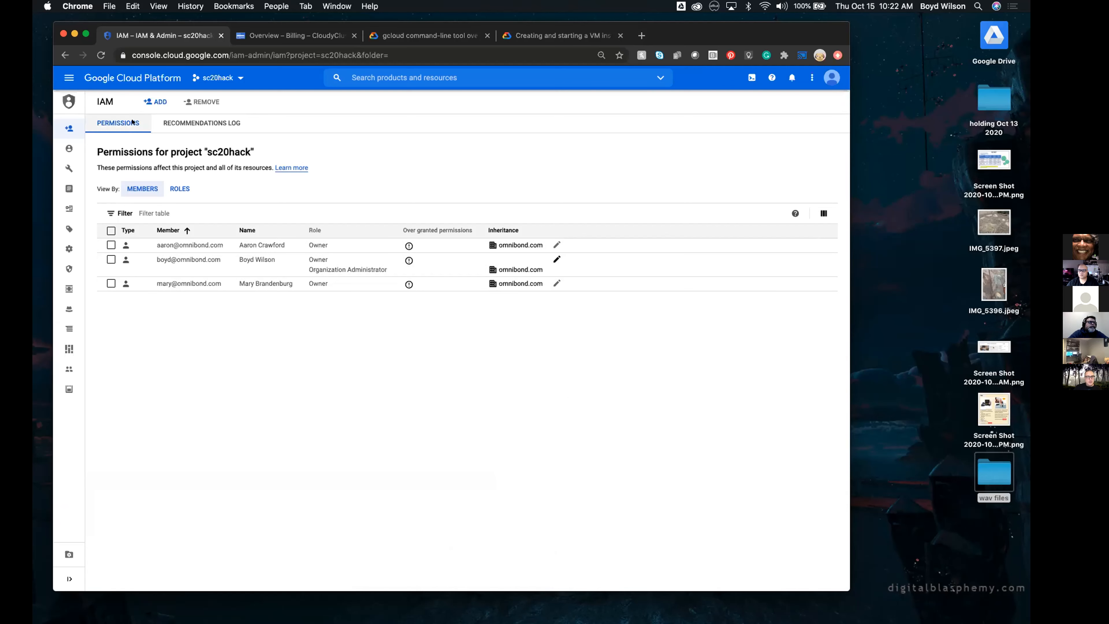
Start adding a member to the sc20hack project and fill in the collaborator's suggested university e-mail
{"action": "left_click", "coordinate": [149, 102]}
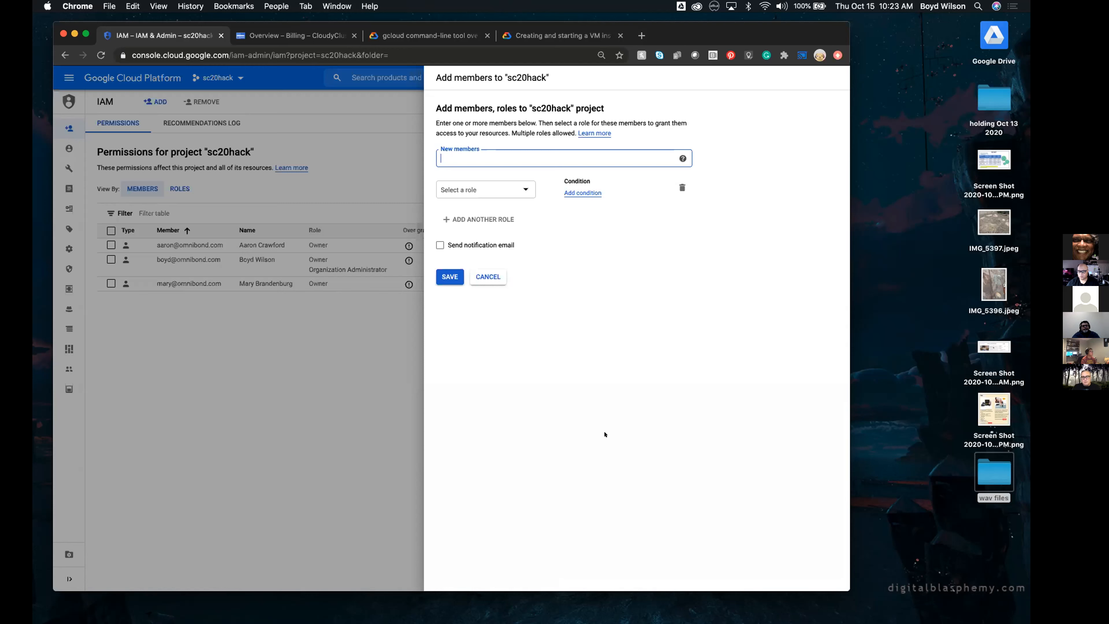
{"action": "type", "text": "jea"}
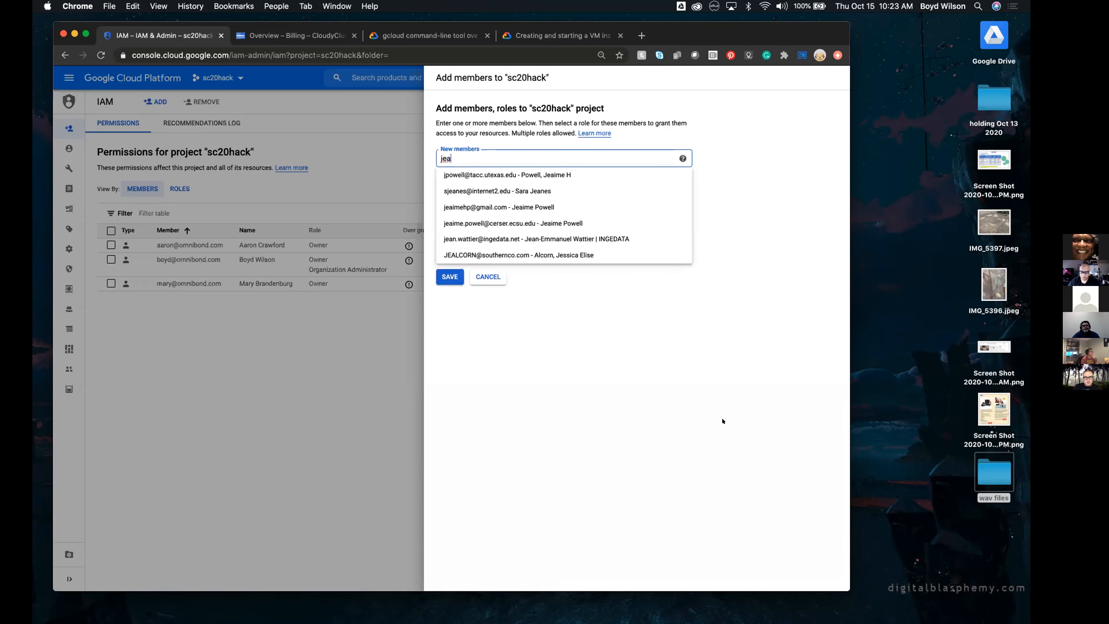
{"action": "left_click", "coordinate": [481, 175]}
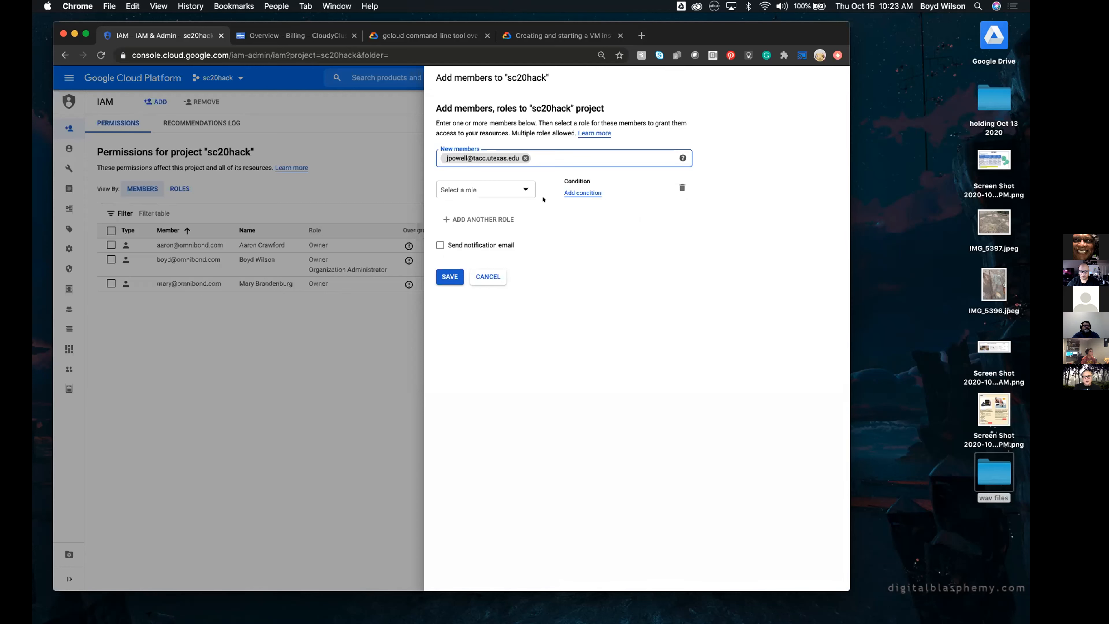
Give the new member the project Owner role, enable the notification email and save the membership
{"action": "left_click", "coordinate": [525, 184]}
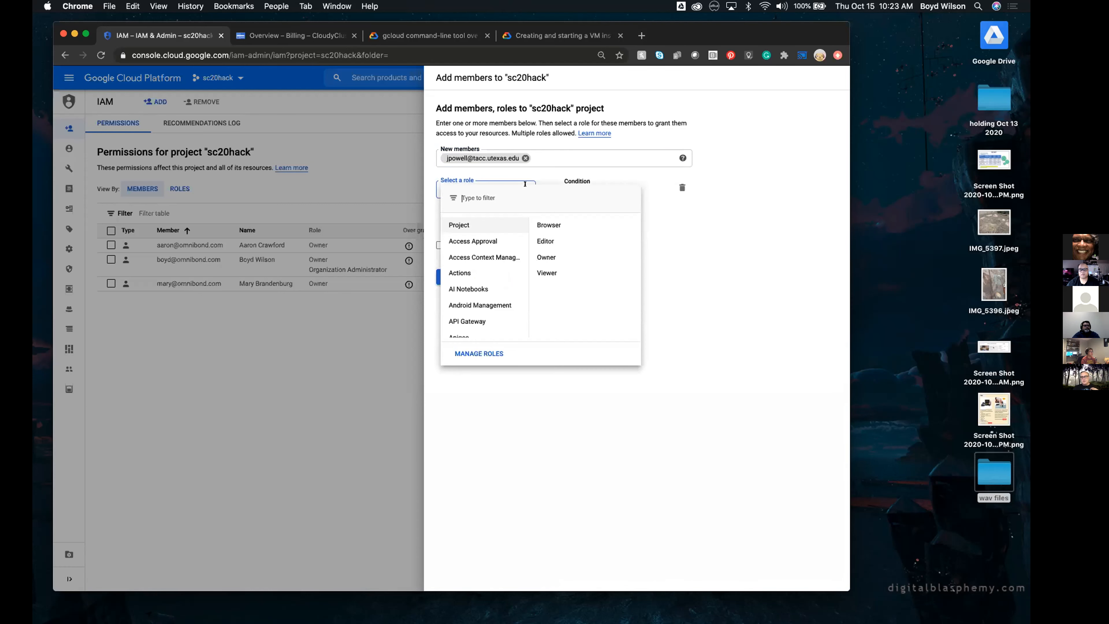
{"action": "scroll", "coordinate": [489, 295], "scroll_direction": "down", "scroll_amount": 5}
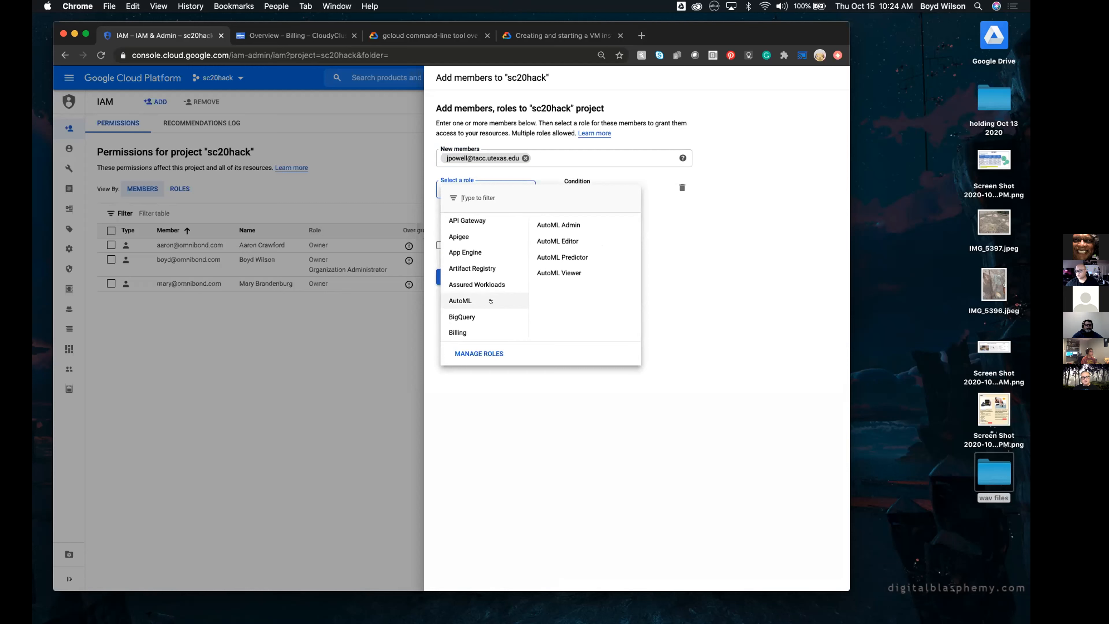
{"action": "scroll", "coordinate": [491, 301], "scroll_direction": "up", "scroll_amount": 5}
{"action": "mouse_move", "coordinate": [468, 221]}
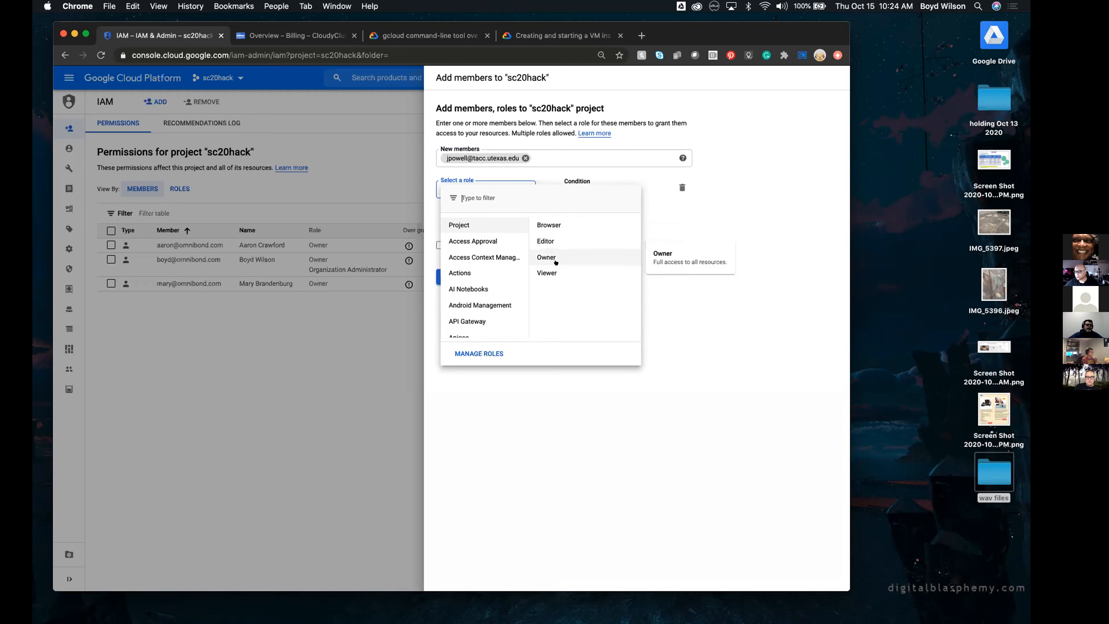
{"action": "left_click", "coordinate": [555, 256]}
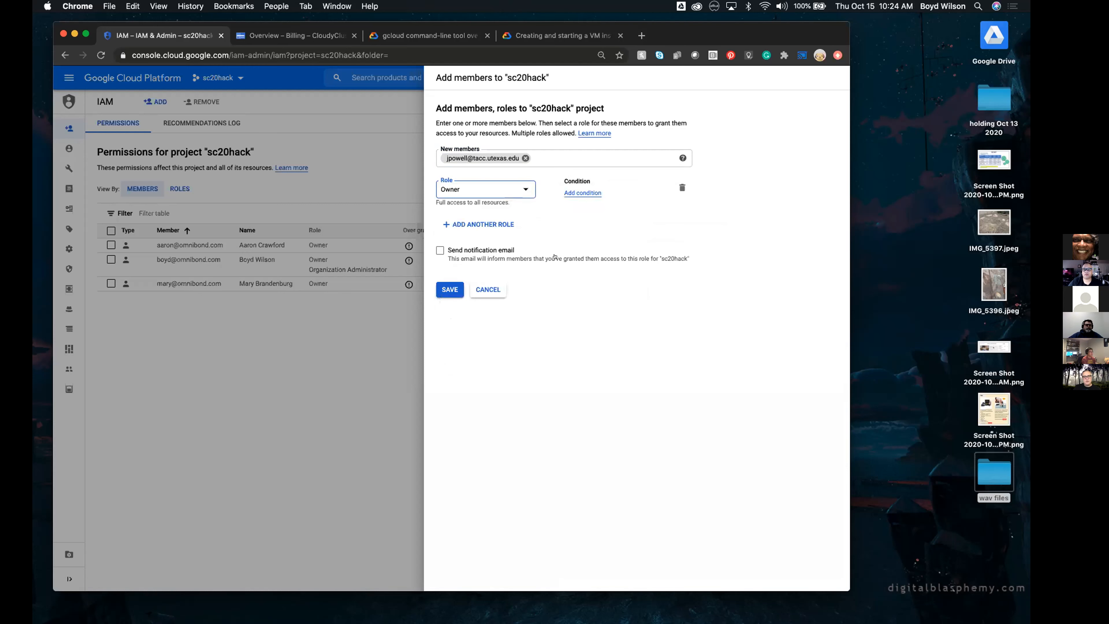
{"action": "left_click", "coordinate": [439, 251]}
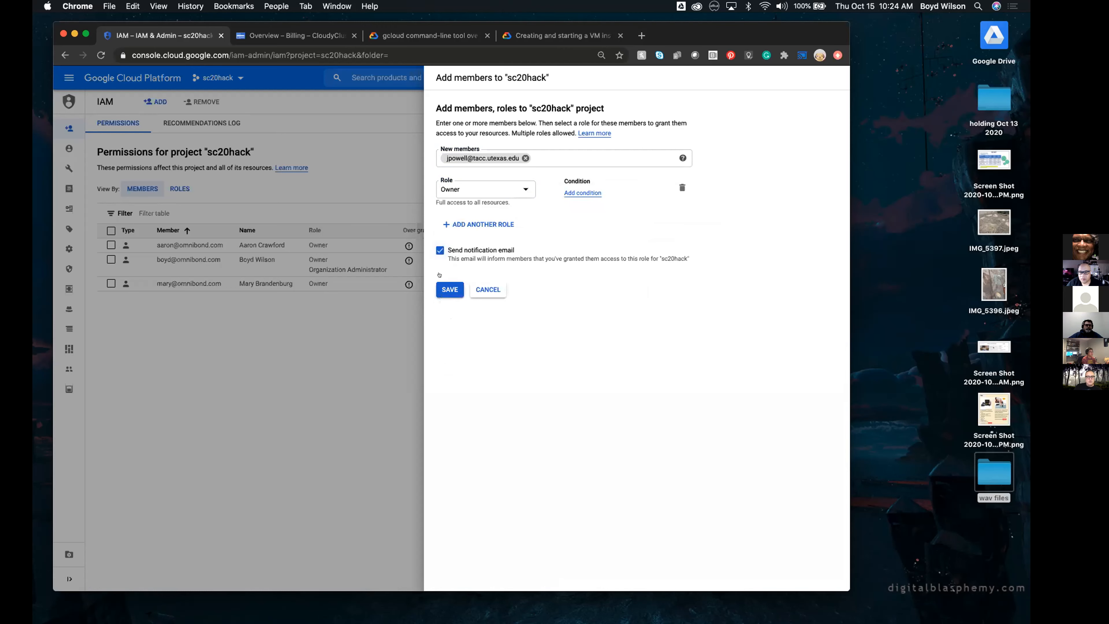
{"action": "left_click", "coordinate": [440, 290]}
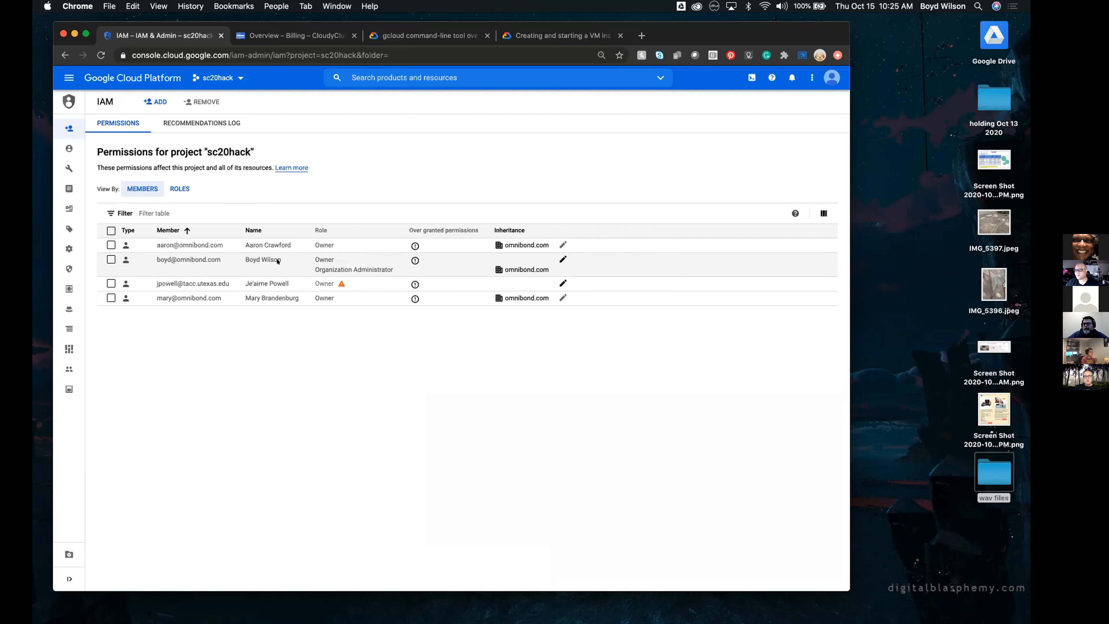
Look through the Compute Engine guide on creating and starting a VM instance, including the sections on images
{"action": "left_click", "coordinate": [552, 33]}
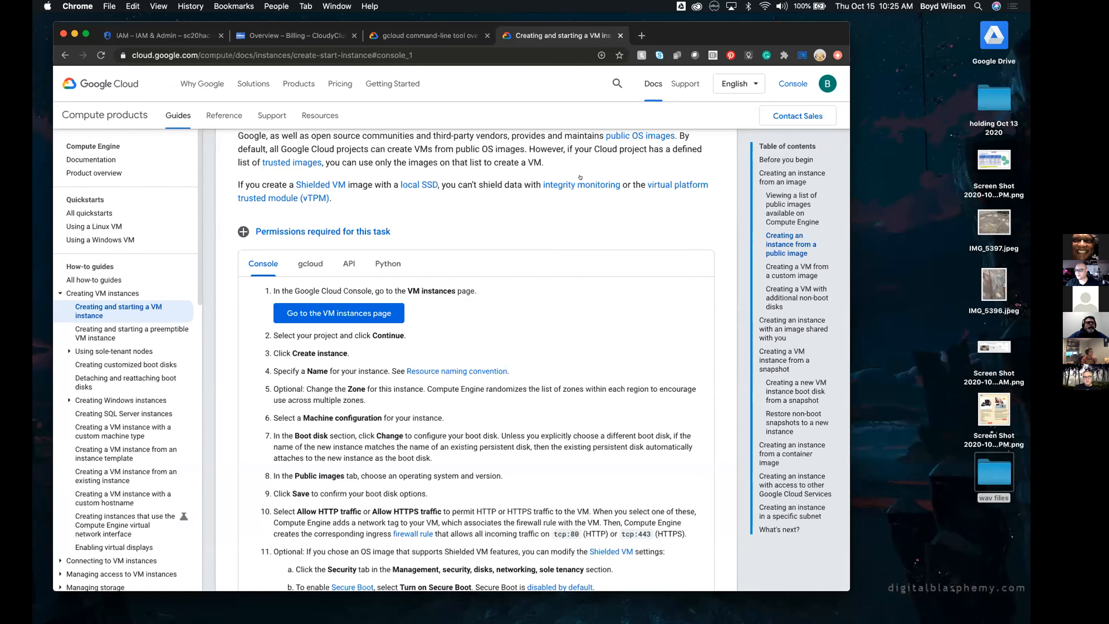
{"action": "scroll", "coordinate": [570, 227], "scroll_direction": "up", "scroll_amount": 15}
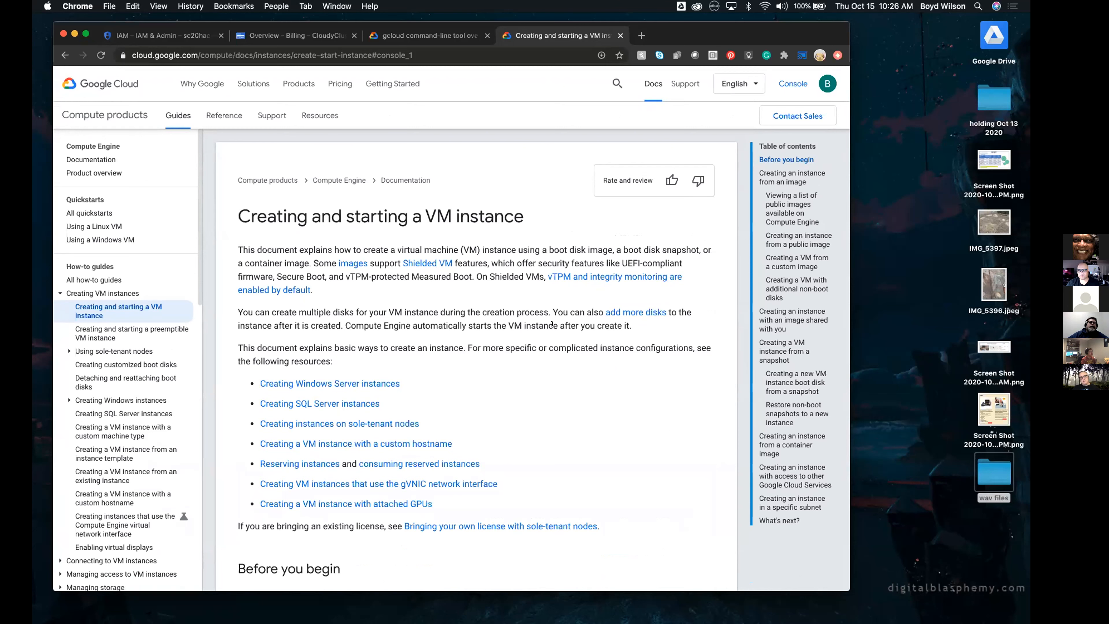
{"action": "scroll", "coordinate": [552, 326], "scroll_direction": "down", "scroll_amount": 20}
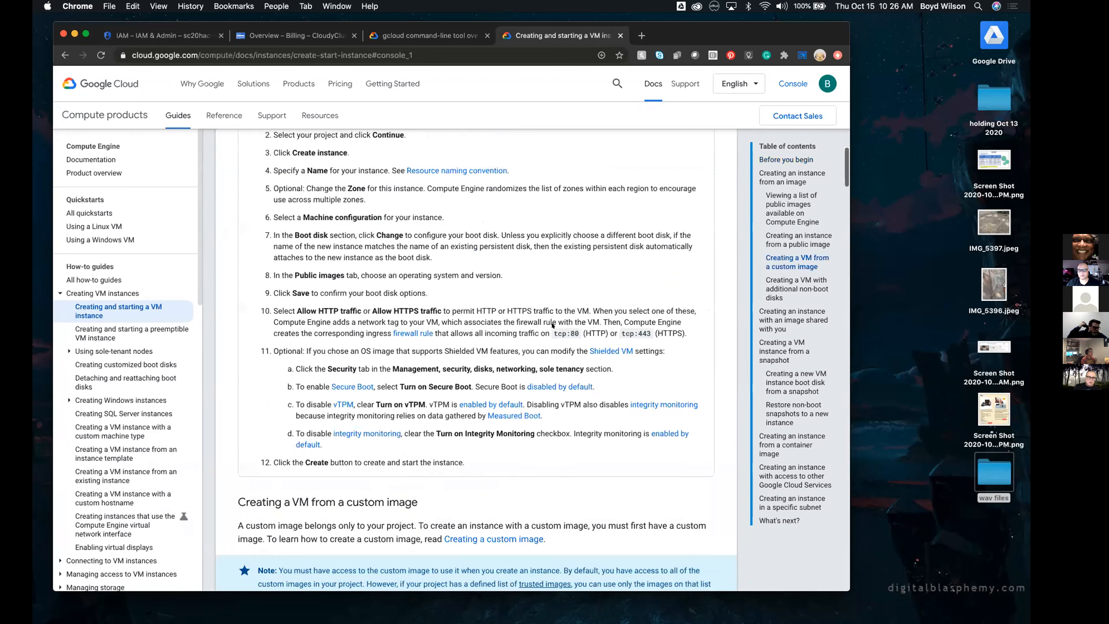
{"action": "scroll", "coordinate": [552, 323], "scroll_direction": "up", "scroll_amount": 5}
{"action": "scroll", "coordinate": [552, 325], "scroll_direction": "down", "scroll_amount": 6}
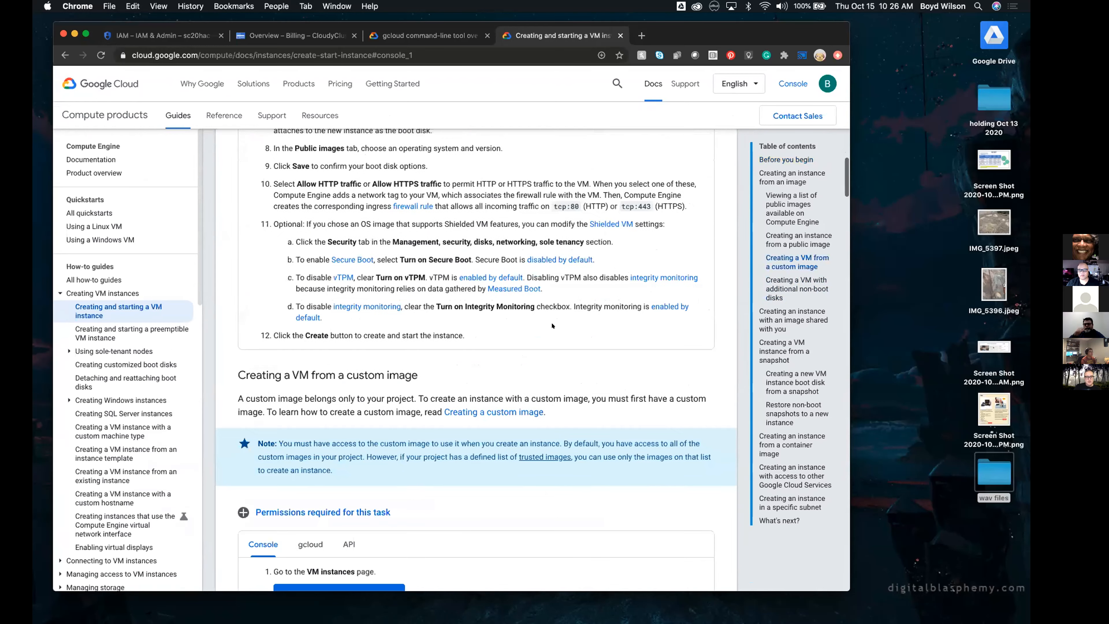
{"action": "scroll", "coordinate": [552, 325], "scroll_direction": "up", "scroll_amount": 20}
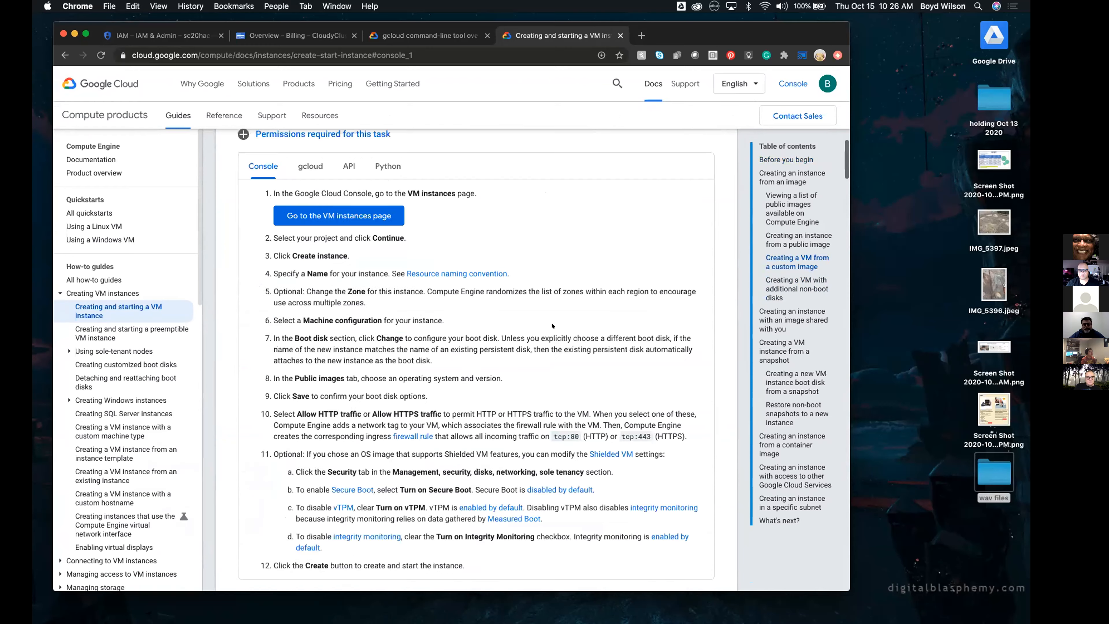
{"action": "scroll", "coordinate": [552, 326], "scroll_direction": "down", "scroll_amount": 5}
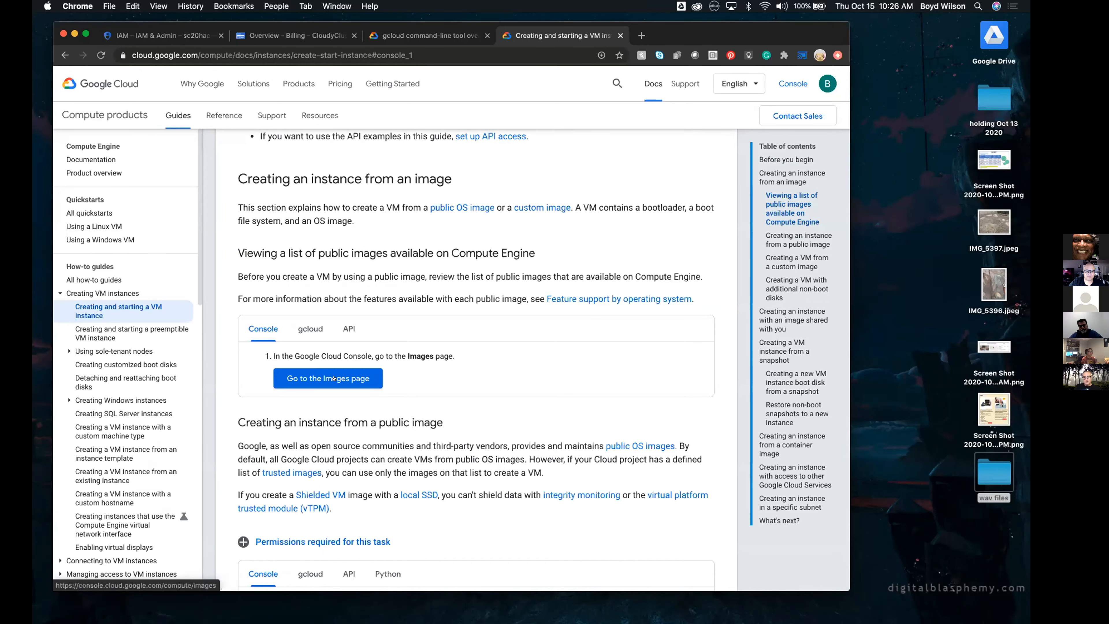
{"action": "scroll", "coordinate": [311, 263], "scroll_direction": "up", "scroll_amount": 5}
{"action": "scroll", "coordinate": [311, 262], "scroll_direction": "up", "scroll_amount": 10}
{"action": "scroll", "coordinate": [311, 263], "scroll_direction": "down", "scroll_amount": 13}
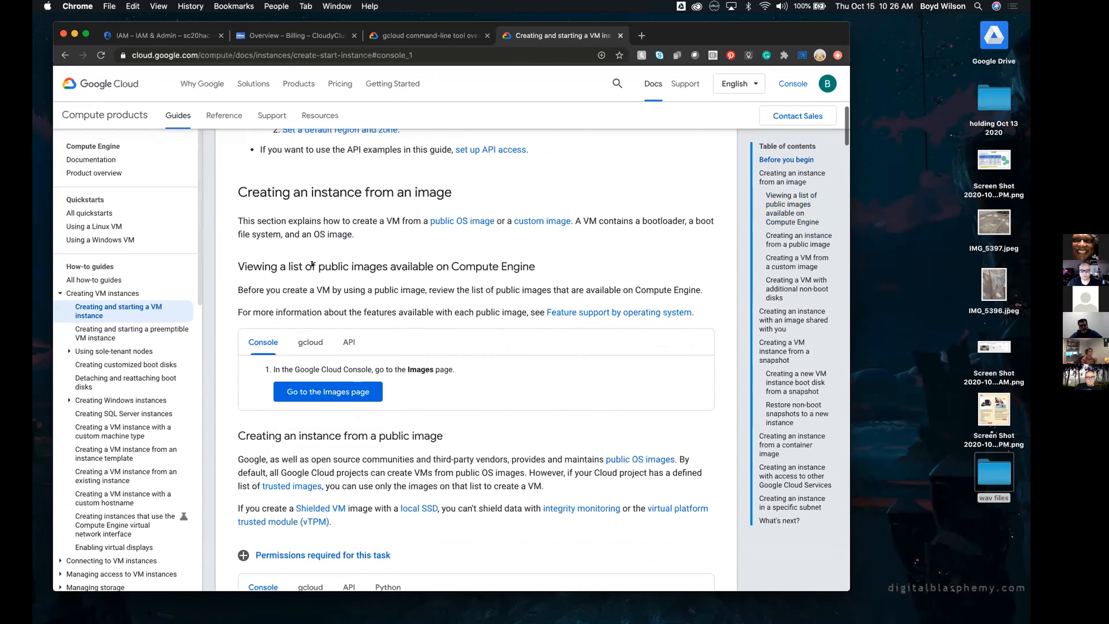
{"action": "scroll", "coordinate": [312, 264], "scroll_direction": "down", "scroll_amount": 1}
Compare the gcloud, API and Console instructions for listing public images, and view the Console procedure for creating an instance from one
{"action": "left_click", "coordinate": [305, 302]}
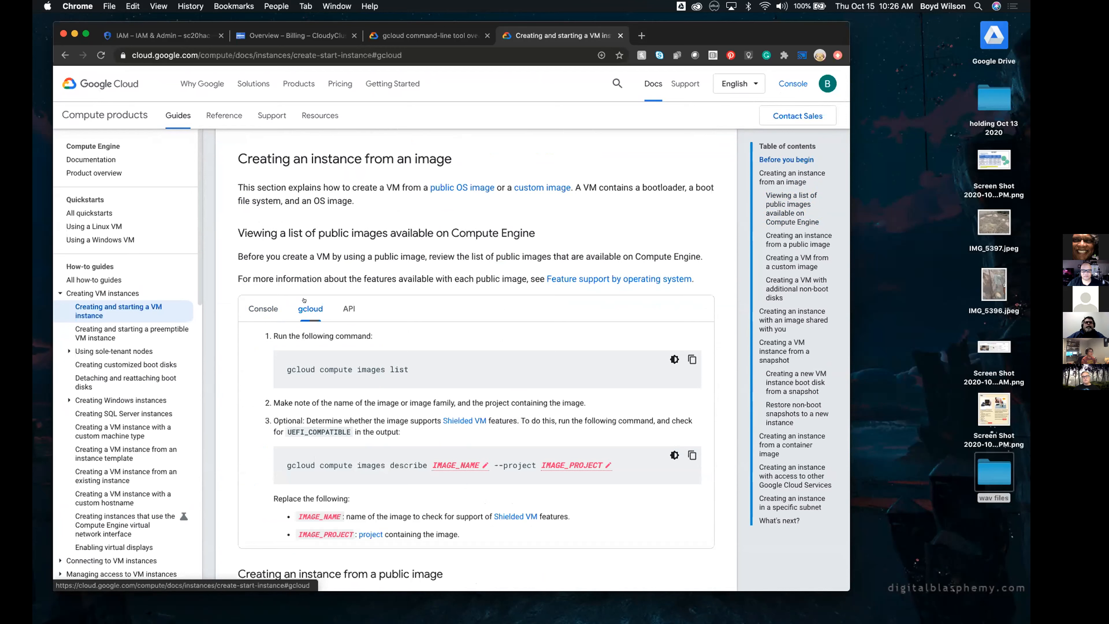
{"action": "left_click", "coordinate": [342, 309]}
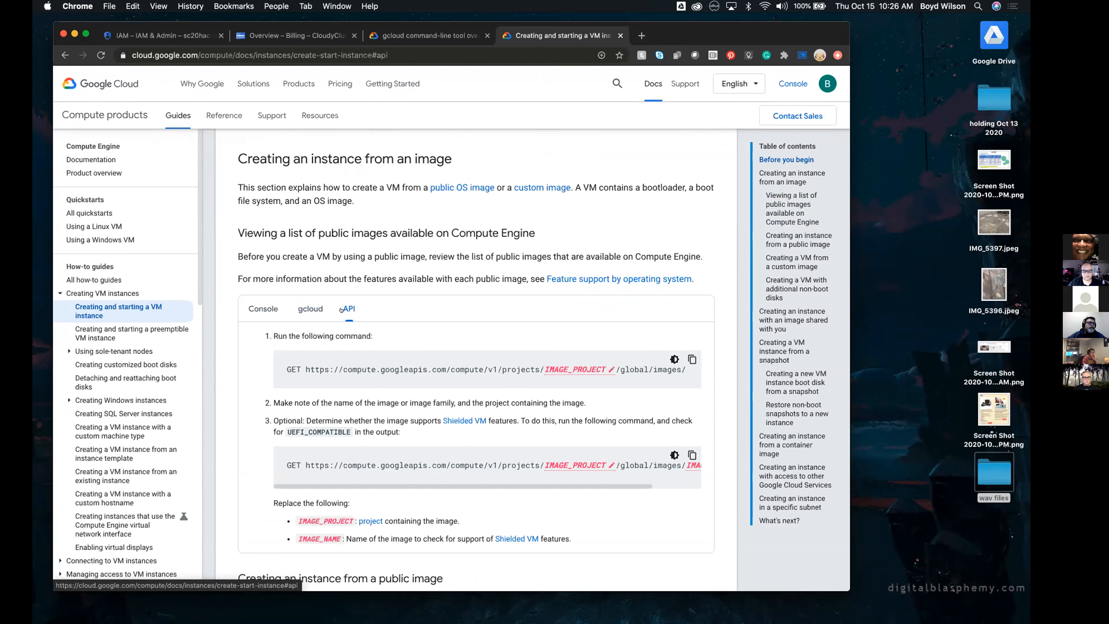
{"action": "left_click", "coordinate": [289, 308]}
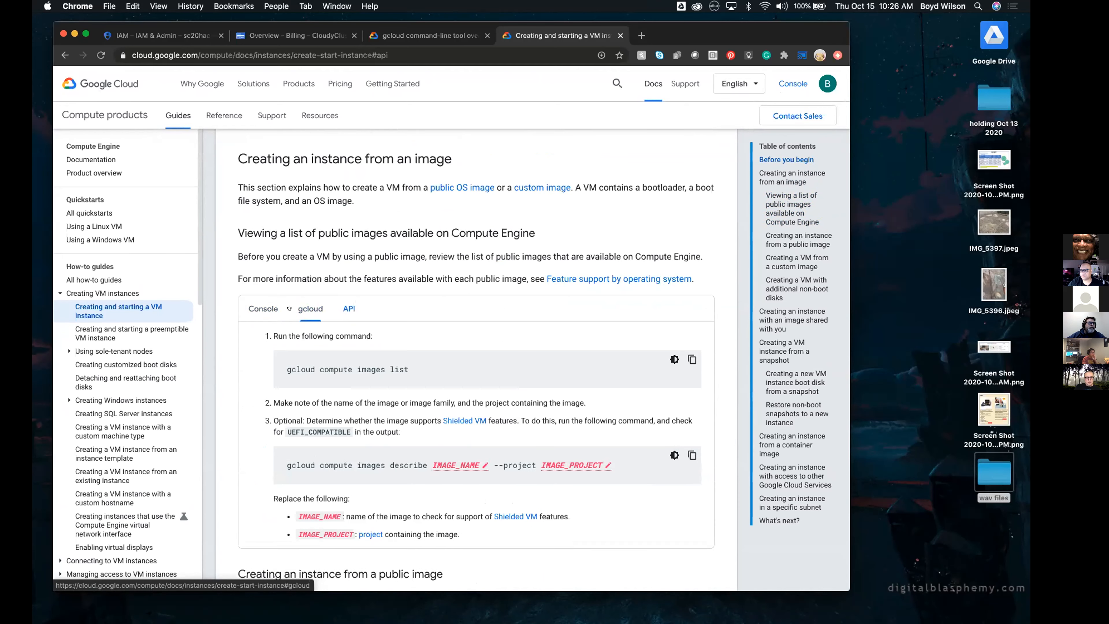
{"action": "left_click", "coordinate": [259, 300]}
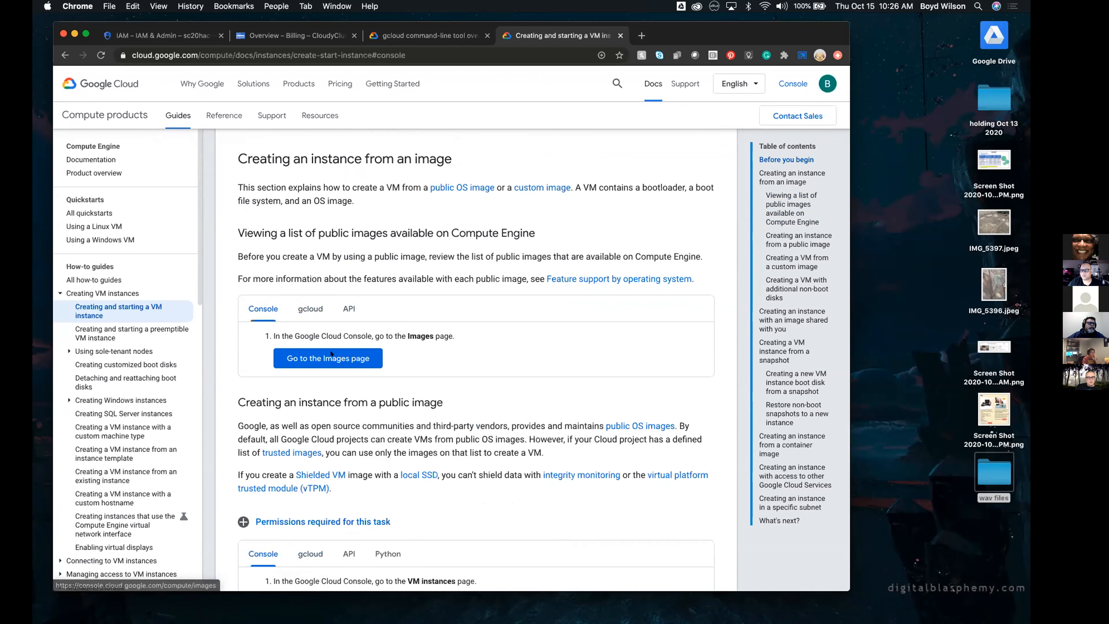
{"action": "scroll", "coordinate": [329, 415], "scroll_direction": "down", "scroll_amount": 8}
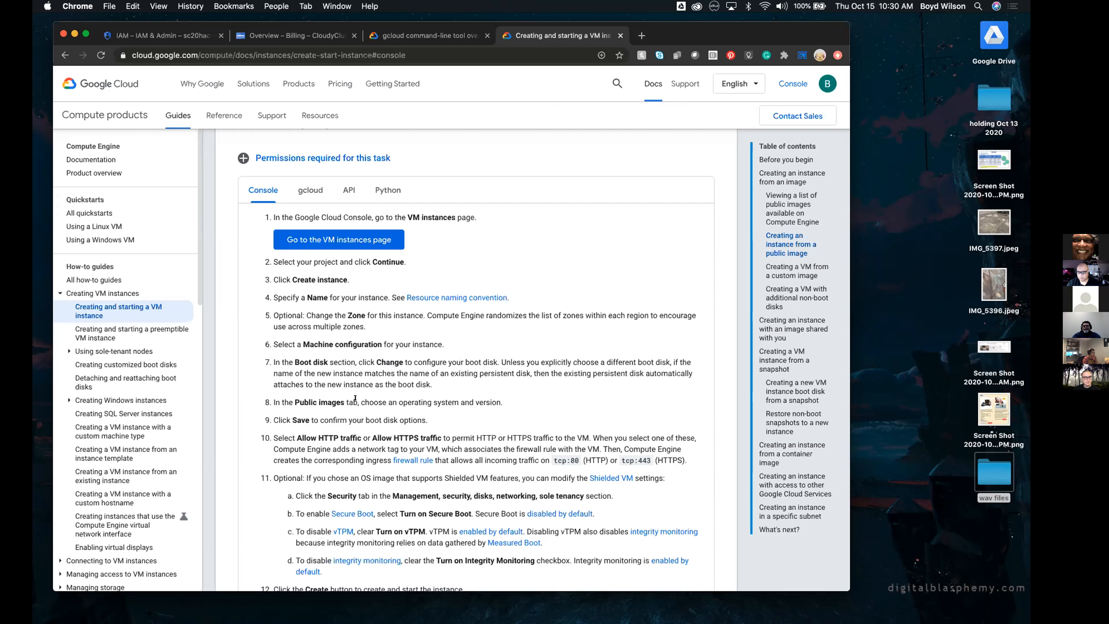
Look through the rest of the VM instance guide, from the public image procedure to creating an instance in a specific subnet
{"action": "scroll", "coordinate": [355, 398], "scroll_direction": "down", "scroll_amount": 5}
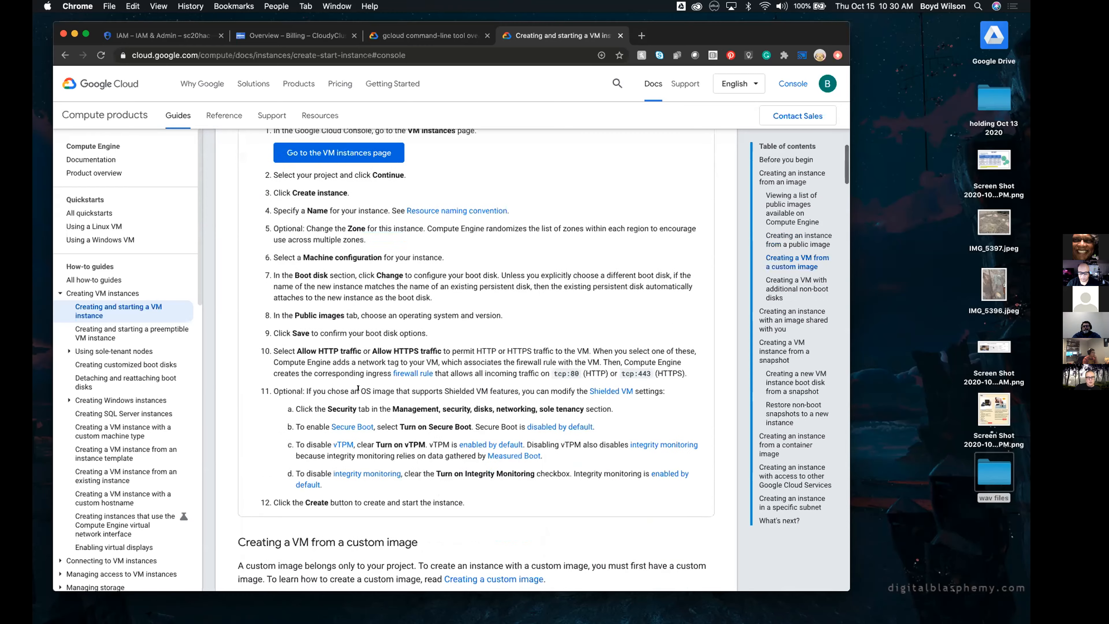
{"action": "scroll", "coordinate": [358, 387], "scroll_direction": "down", "scroll_amount": 20}
{"action": "scroll", "coordinate": [358, 388], "scroll_direction": "up", "scroll_amount": 9}
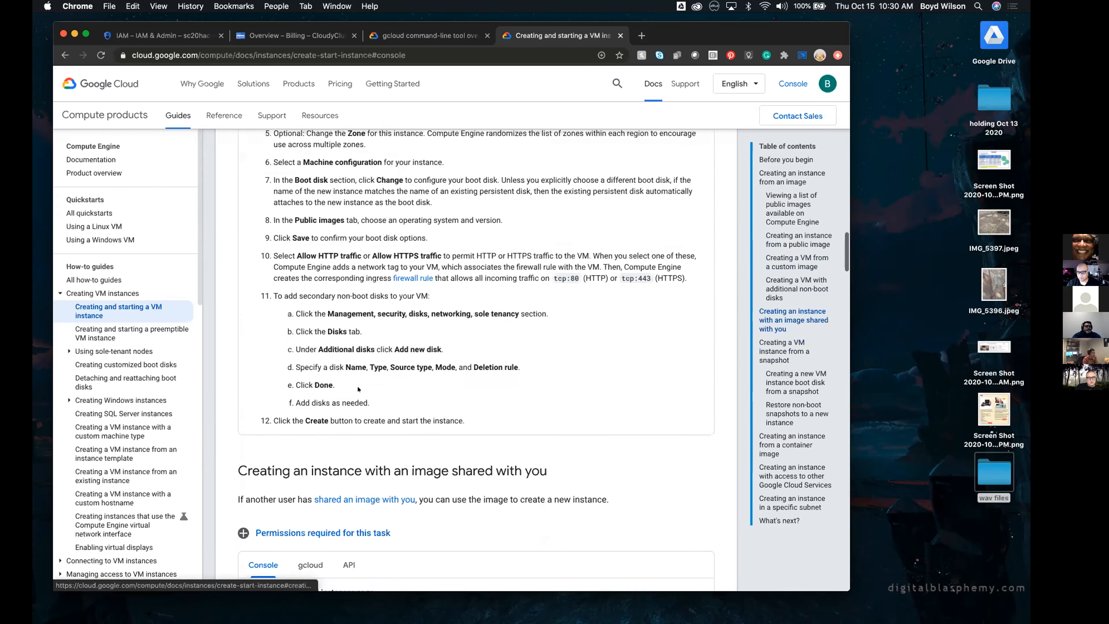
{"action": "scroll", "coordinate": [358, 389], "scroll_direction": "down", "scroll_amount": 20}
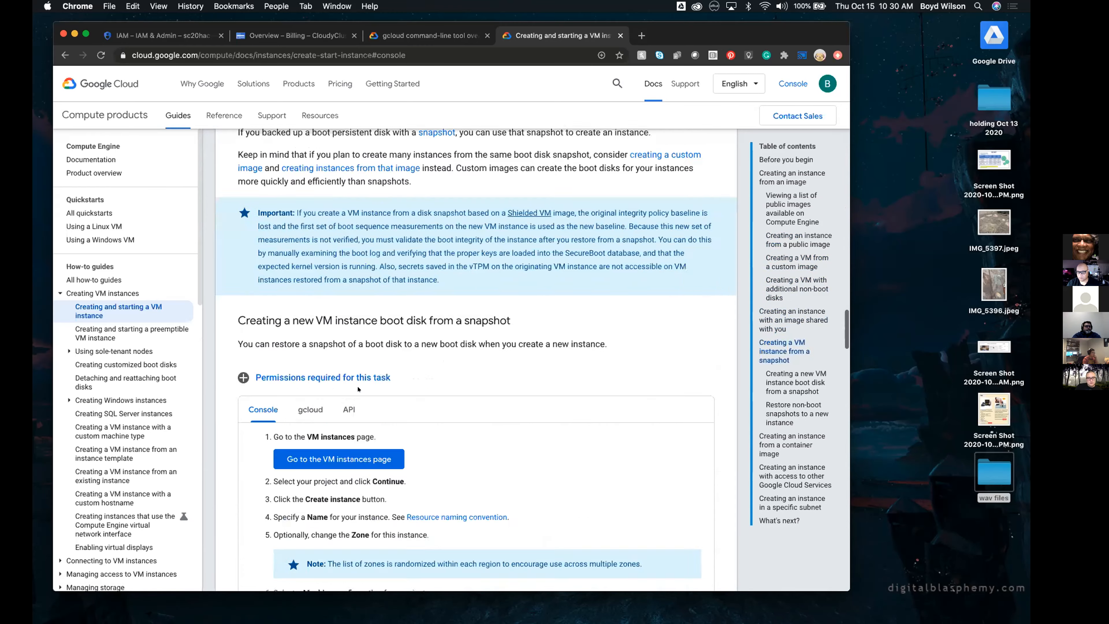
{"action": "scroll", "coordinate": [358, 388], "scroll_direction": "down", "scroll_amount": 20}
{"action": "scroll", "coordinate": [358, 388], "scroll_direction": "up", "scroll_amount": 2}
{"action": "scroll", "coordinate": [358, 387], "scroll_direction": "down", "scroll_amount": 15}
{"action": "scroll", "coordinate": [358, 388], "scroll_direction": "down", "scroll_amount": 10}
{"action": "scroll", "coordinate": [358, 387], "scroll_direction": "up", "scroll_amount": 4}
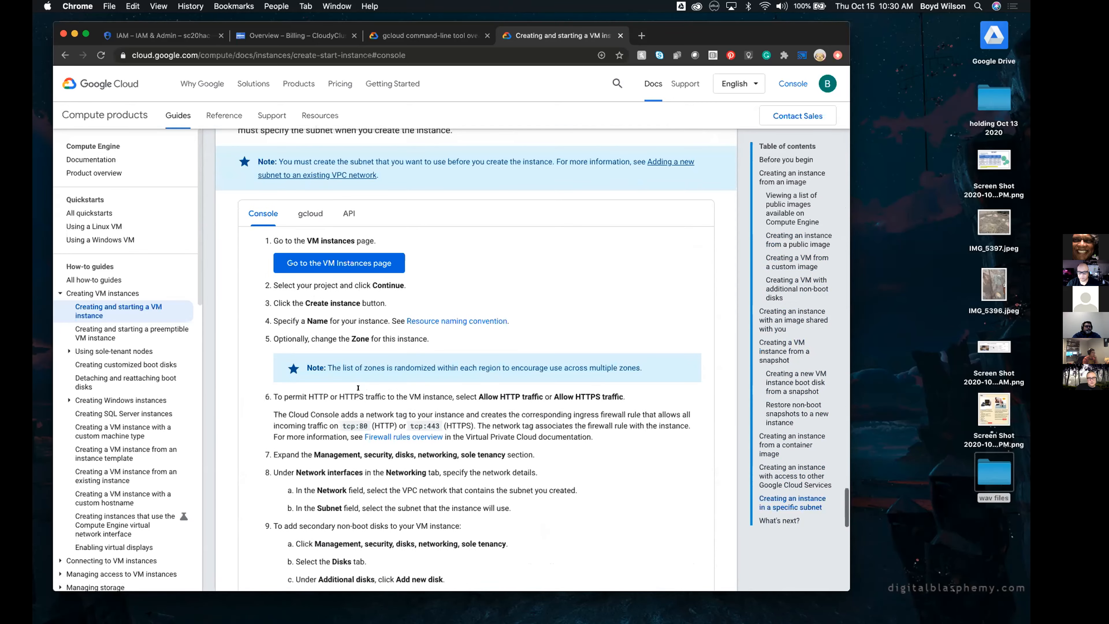
{"action": "scroll", "coordinate": [358, 389], "scroll_direction": "down", "scroll_amount": 12}
{"action": "scroll", "coordinate": [358, 388], "scroll_direction": "down", "scroll_amount": 5}
{"action": "scroll", "coordinate": [349, 349], "scroll_direction": "up", "scroll_amount": 12}
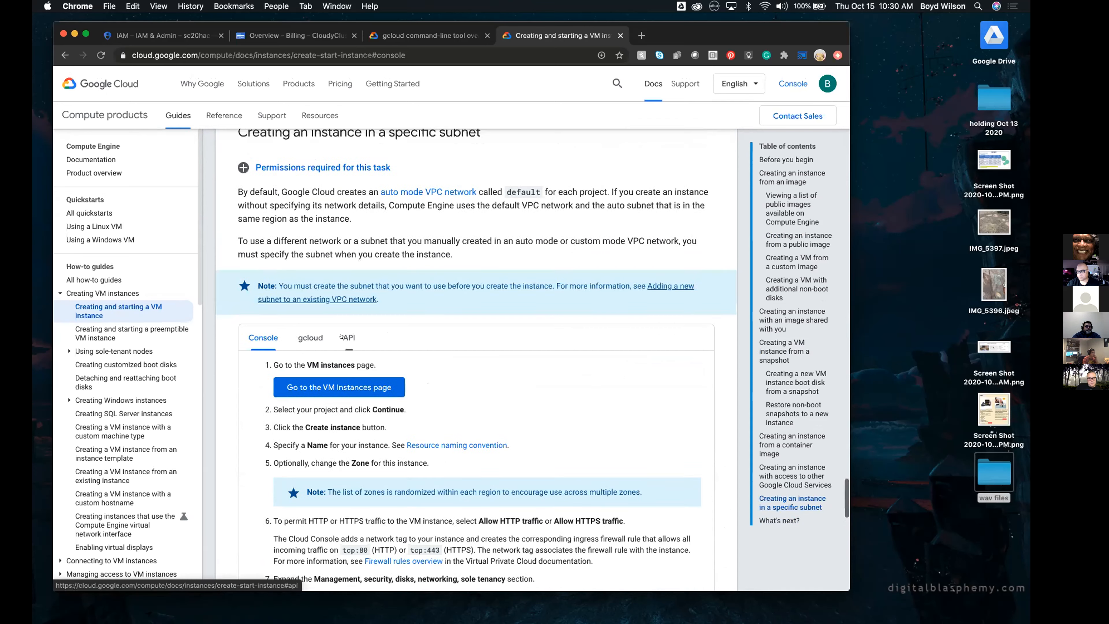
View the API instructions for creating an instance in a subnet and from snapshots, and read on to the What's next section
{"action": "left_click", "coordinate": [341, 334]}
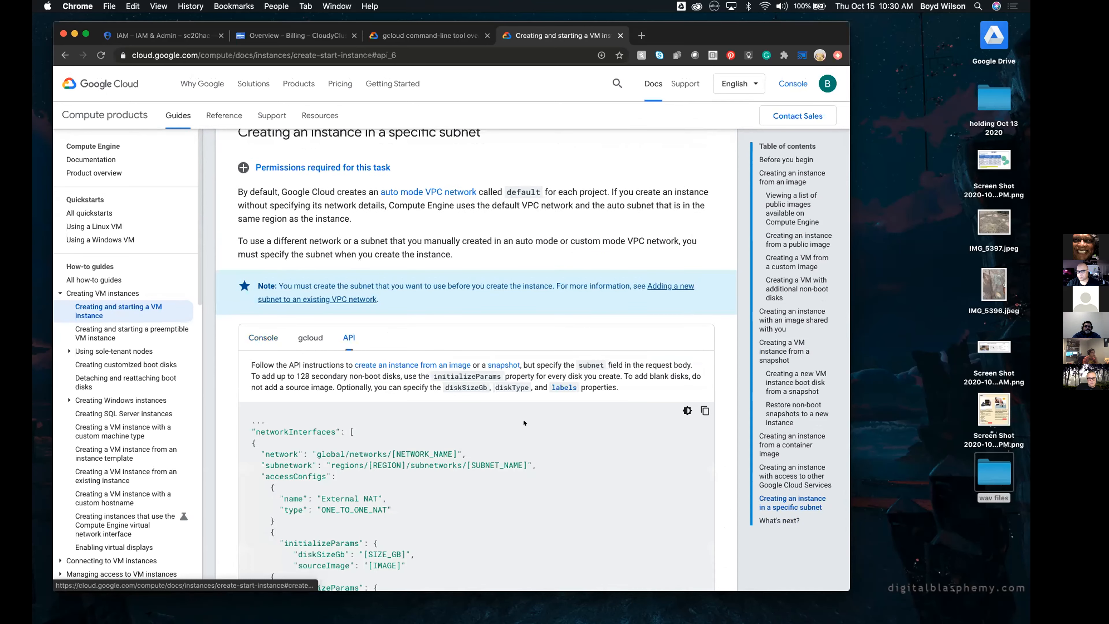
{"action": "scroll", "coordinate": [516, 410], "scroll_direction": "down", "scroll_amount": 6}
{"action": "scroll", "coordinate": [523, 422], "scroll_direction": "up", "scroll_amount": 15}
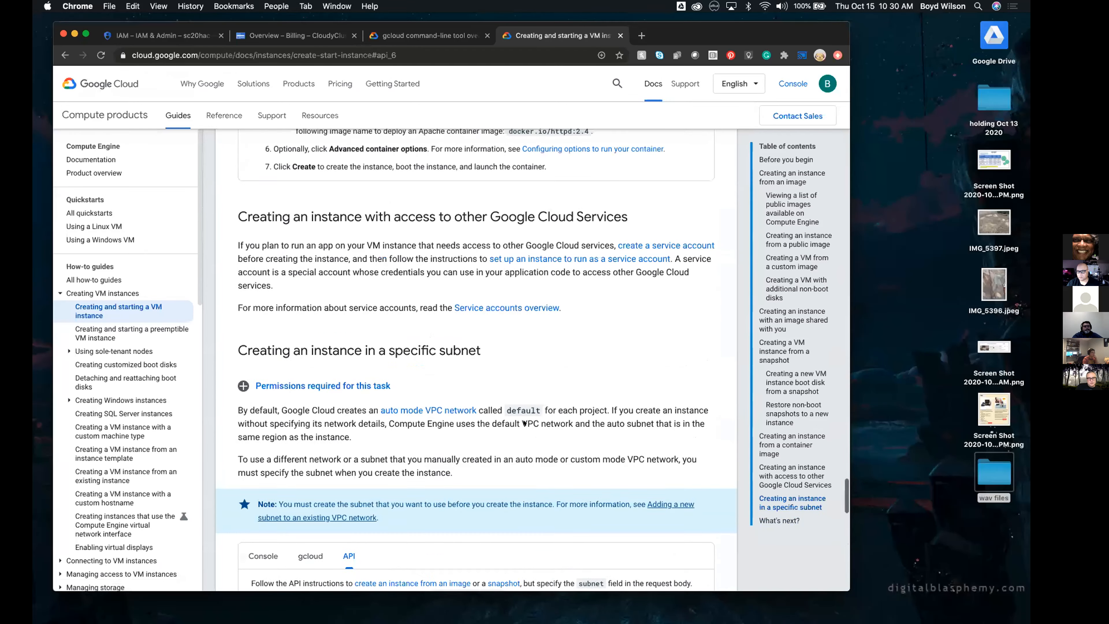
{"action": "scroll", "coordinate": [523, 421], "scroll_direction": "up", "scroll_amount": 20}
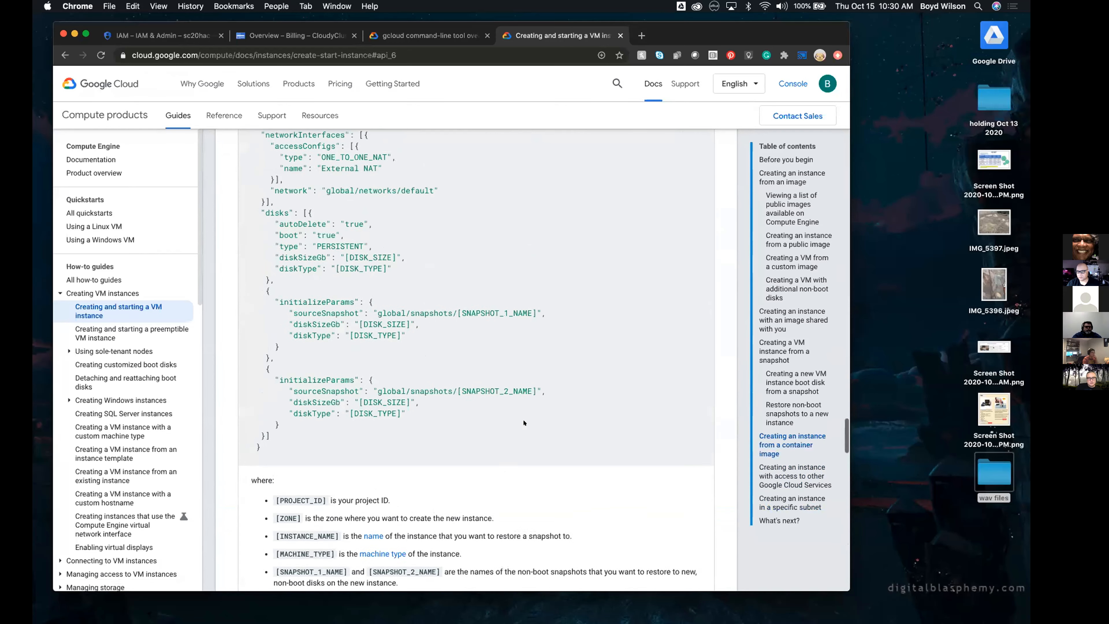
{"action": "scroll", "coordinate": [462, 432], "scroll_direction": "down", "scroll_amount": 5}
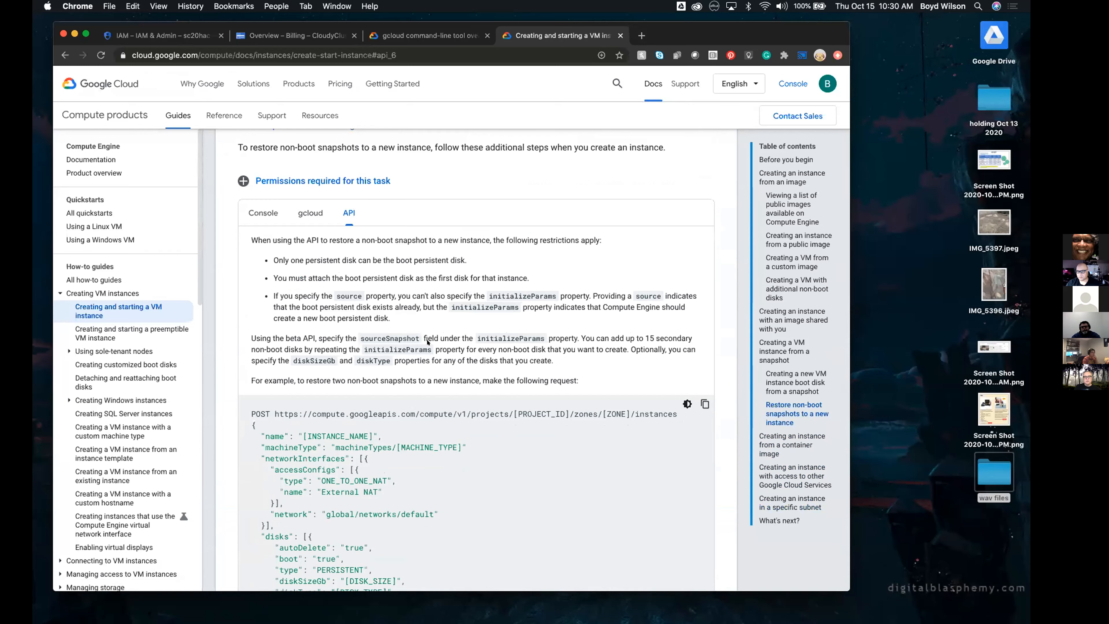
{"action": "scroll", "coordinate": [445, 388], "scroll_direction": "up", "scroll_amount": 10}
{"action": "scroll", "coordinate": [428, 342], "scroll_direction": "up", "scroll_amount": 10}
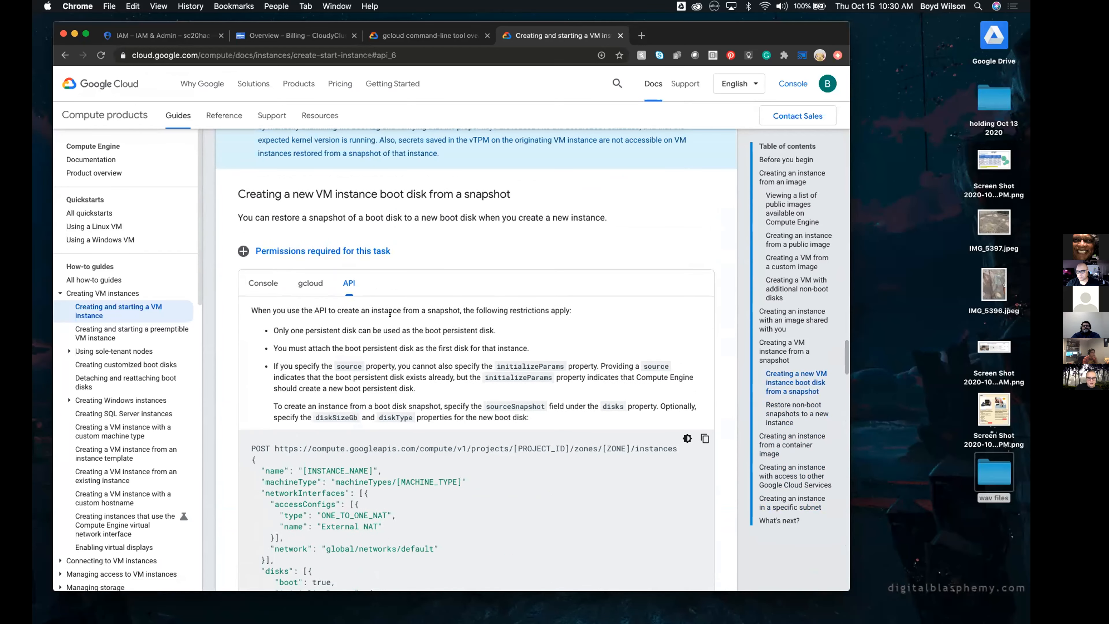
{"action": "scroll", "coordinate": [406, 323], "scroll_direction": "down", "scroll_amount": 4}
{"action": "scroll", "coordinate": [391, 326], "scroll_direction": "down", "scroll_amount": 20}
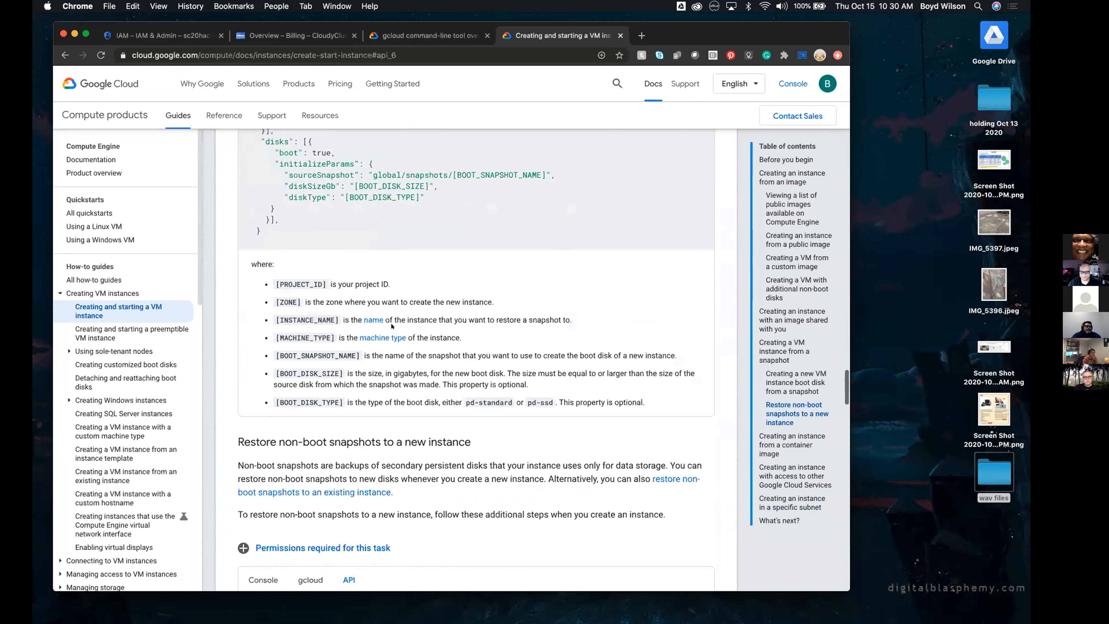
{"action": "scroll", "coordinate": [399, 352], "scroll_direction": "down", "scroll_amount": 10}
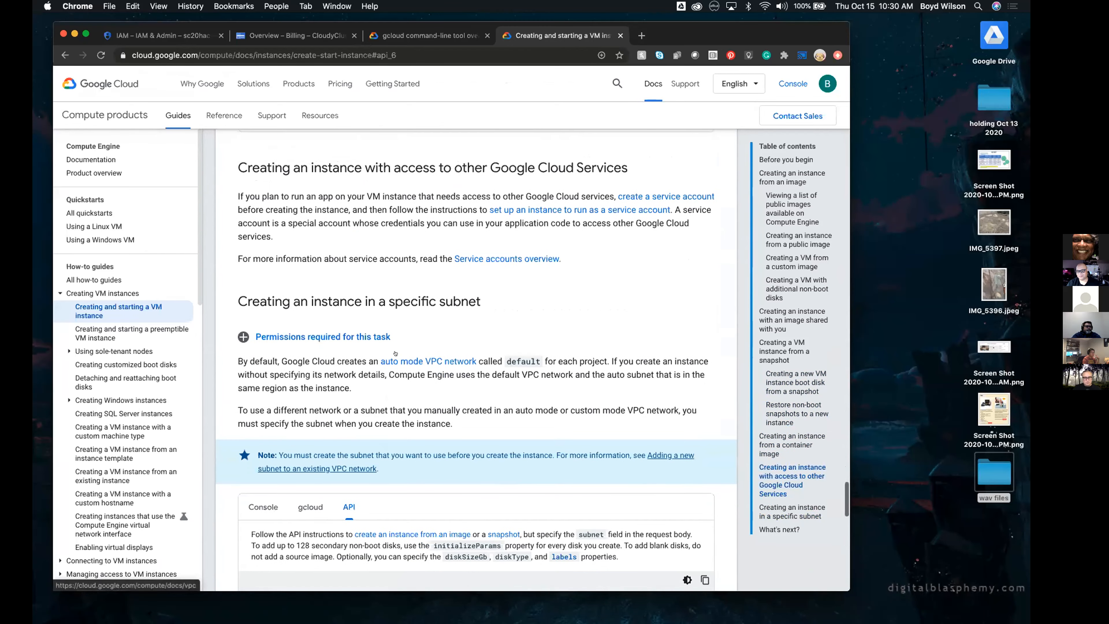
{"action": "scroll", "coordinate": [398, 352], "scroll_direction": "down", "scroll_amount": 10}
{"action": "scroll", "coordinate": [399, 351], "scroll_direction": "down", "scroll_amount": 8}
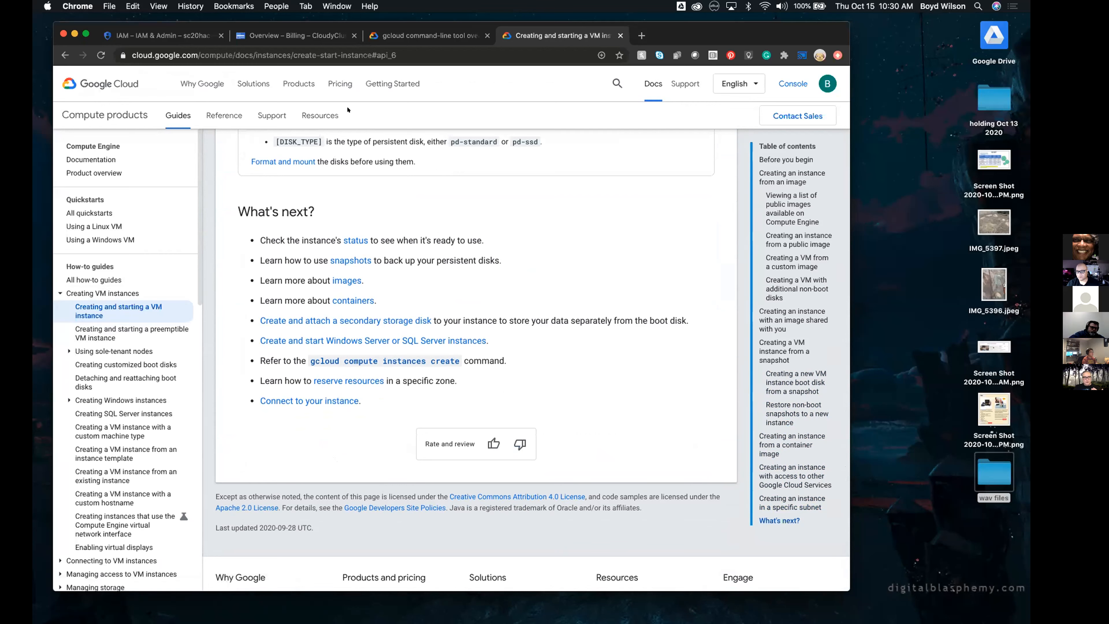
Return to the Cloud console, open the Compute Engine VM instances page, and switch to the CloudyClusterFirebaseDev project
{"action": "left_click", "coordinate": [162, 36]}
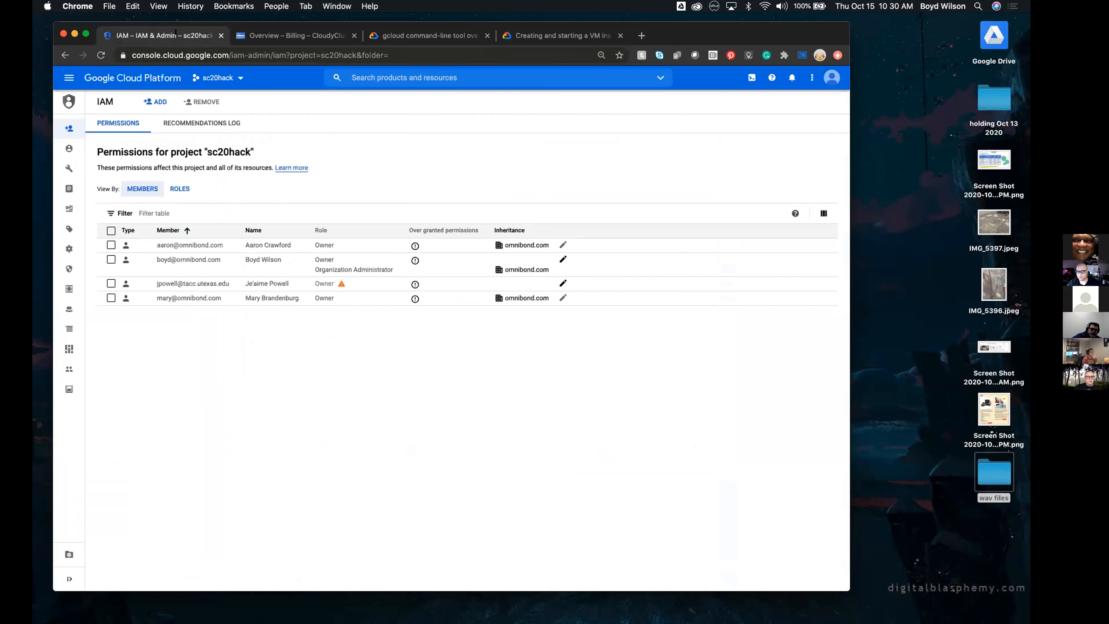
{"action": "left_click", "coordinate": [66, 78]}
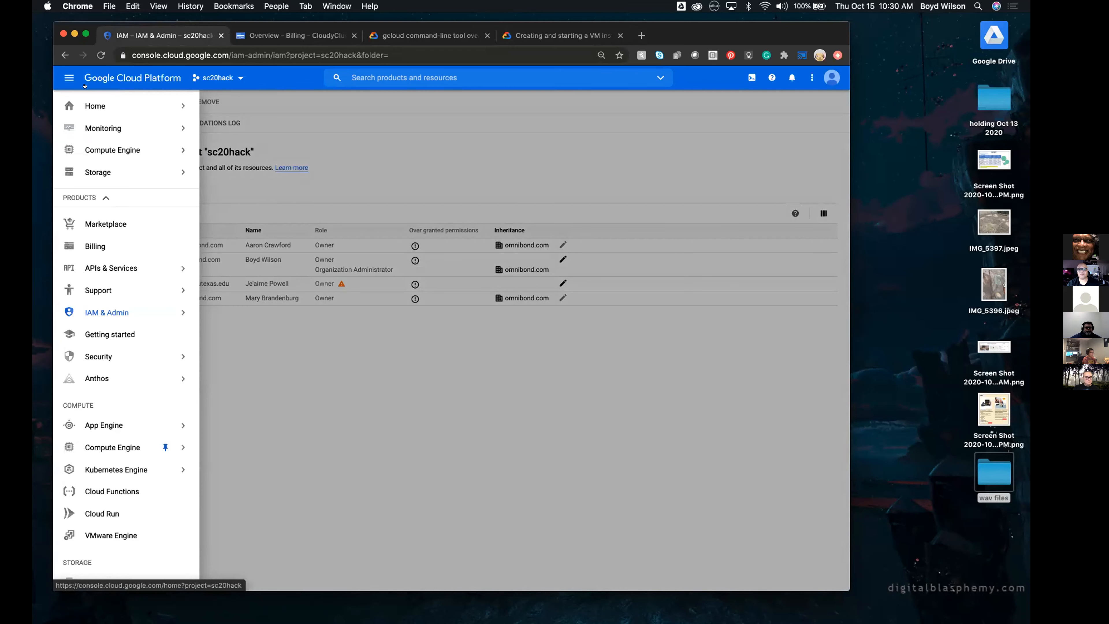
{"action": "mouse_move", "coordinate": [119, 176]}
{"action": "mouse_move", "coordinate": [131, 151]}
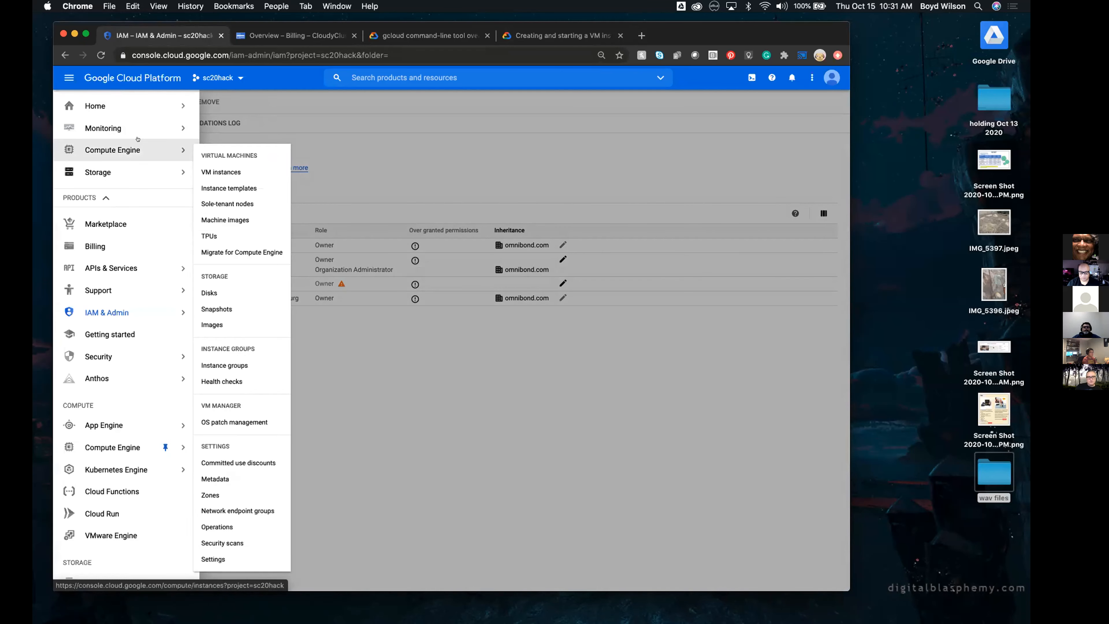
{"action": "left_click", "coordinate": [214, 170]}
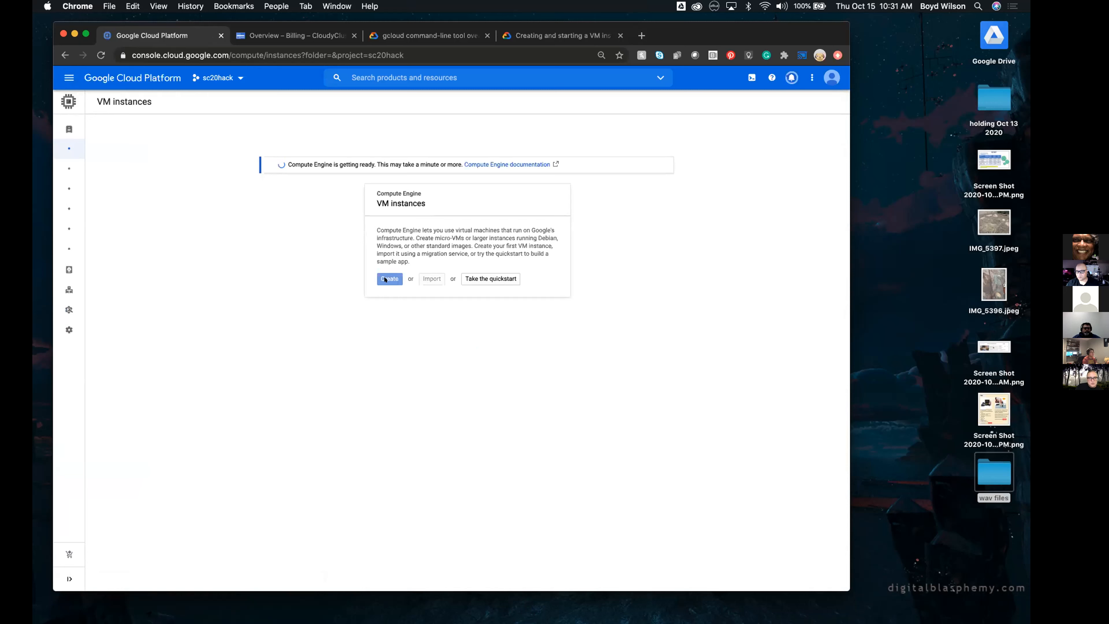
{"action": "left_click", "coordinate": [218, 78]}
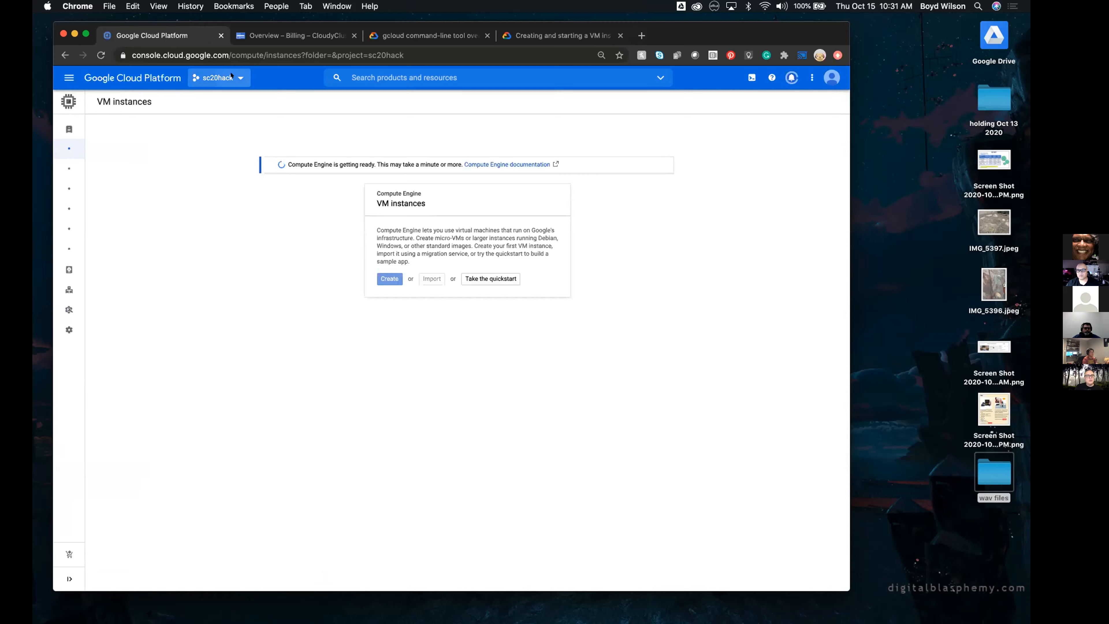
{"action": "double_click", "coordinate": [347, 297]}
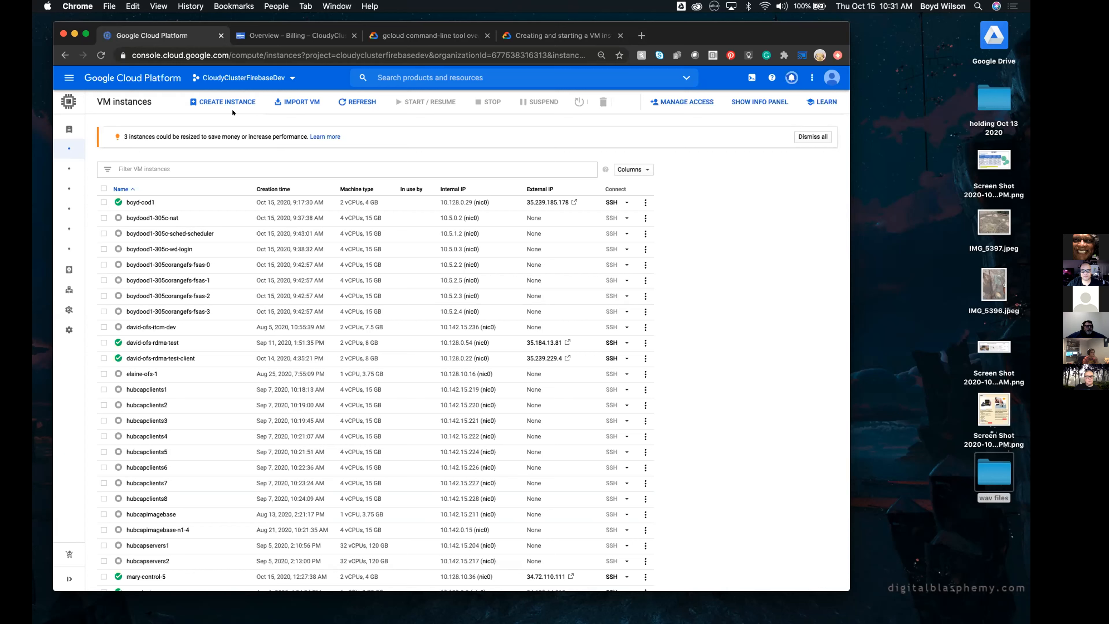
Start creating a new VM instance and name it with the account holder's first name followed by 22
{"action": "left_click", "coordinate": [226, 102]}
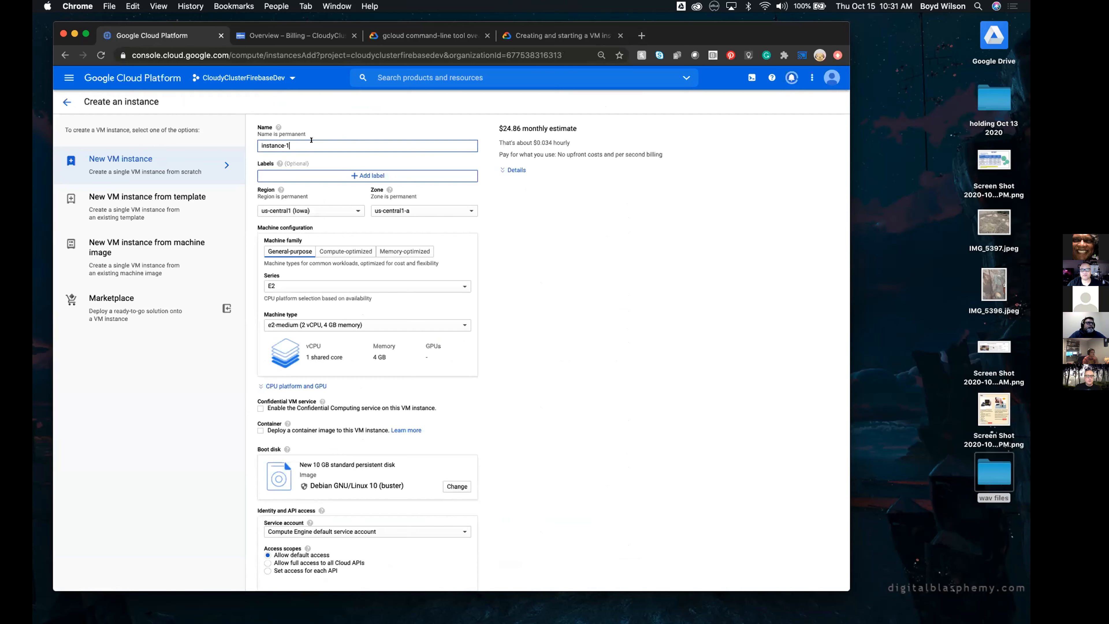
{"action": "left_click_drag", "start_coordinate": [307, 145], "coordinate": [236, 142]}
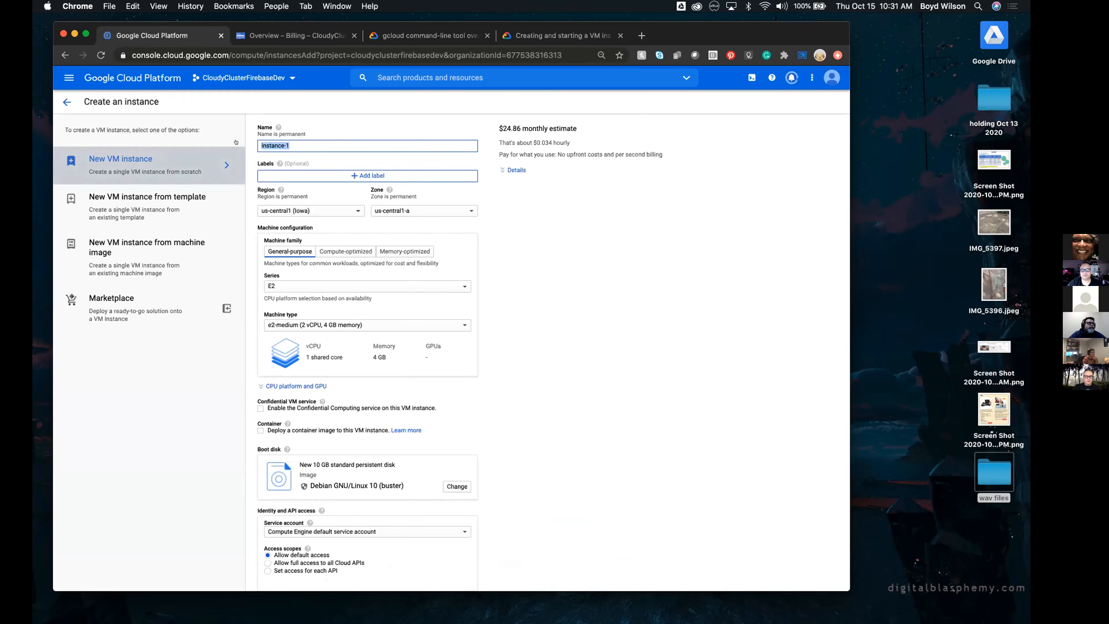
{"action": "type", "text": "boyd"}
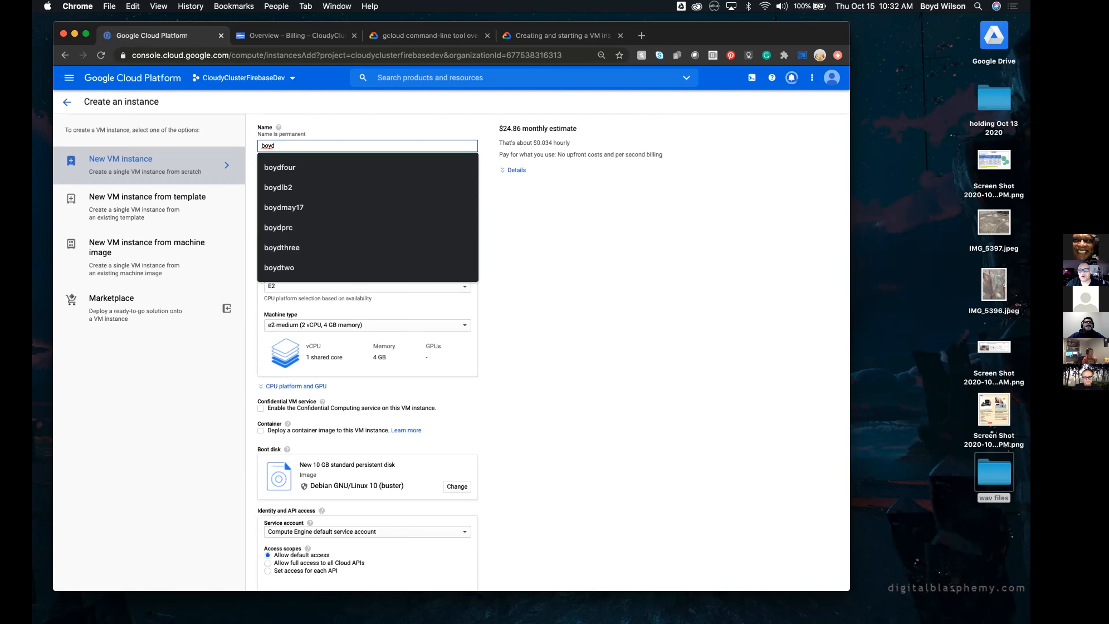
{"action": "type", "text": "22"}
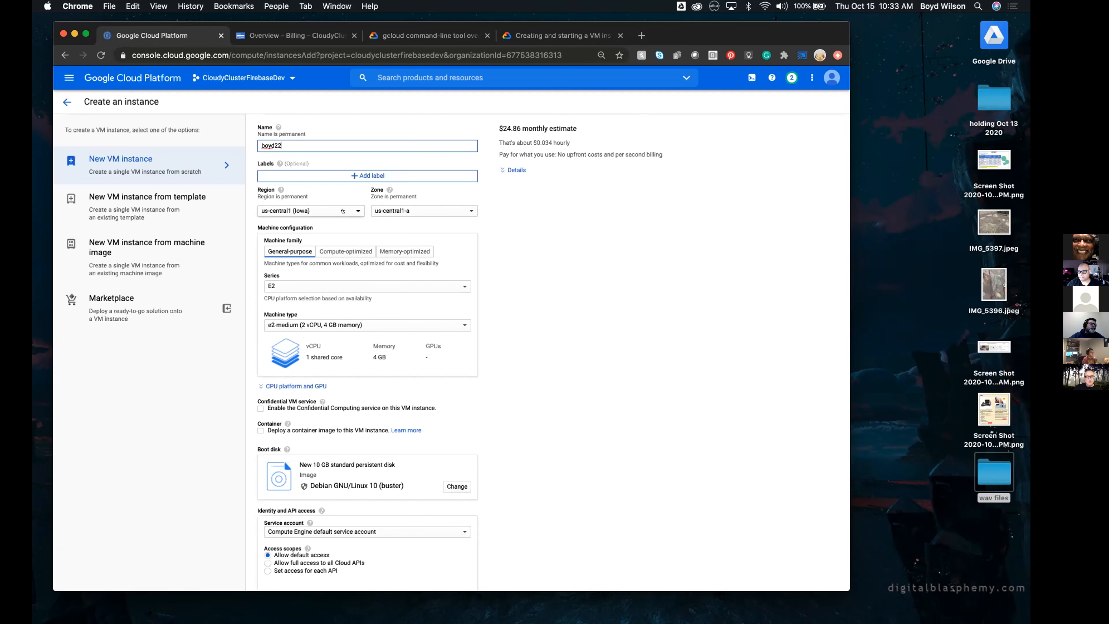
View the regions and the us-central1 zones offered for the new instance, without changing either setting
{"action": "left_click", "coordinate": [352, 209]}
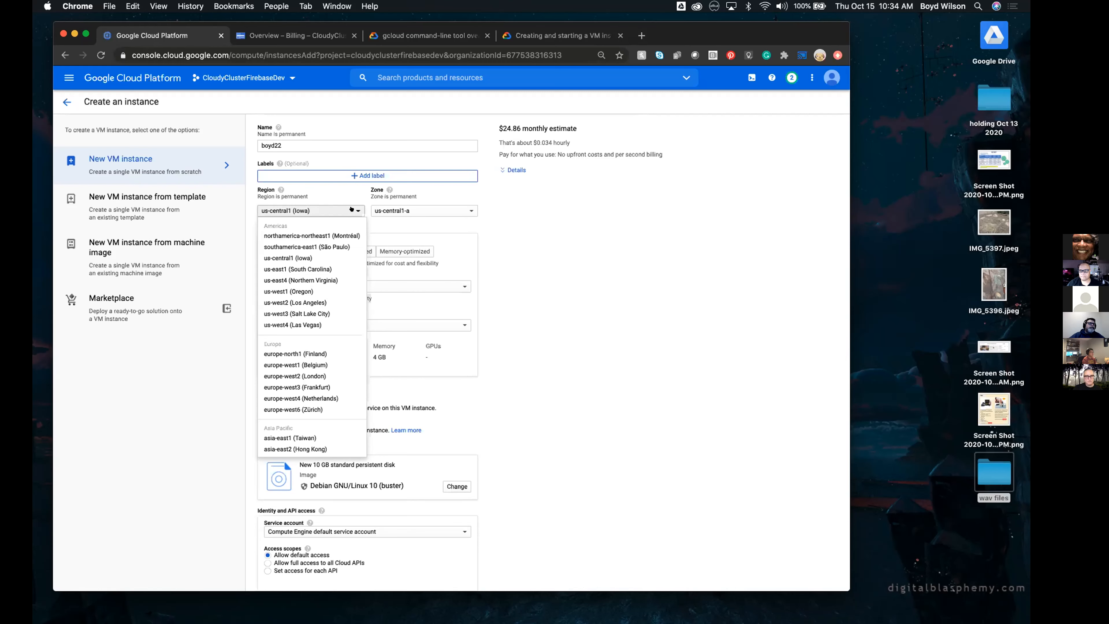
{"action": "left_click", "coordinate": [352, 209]}
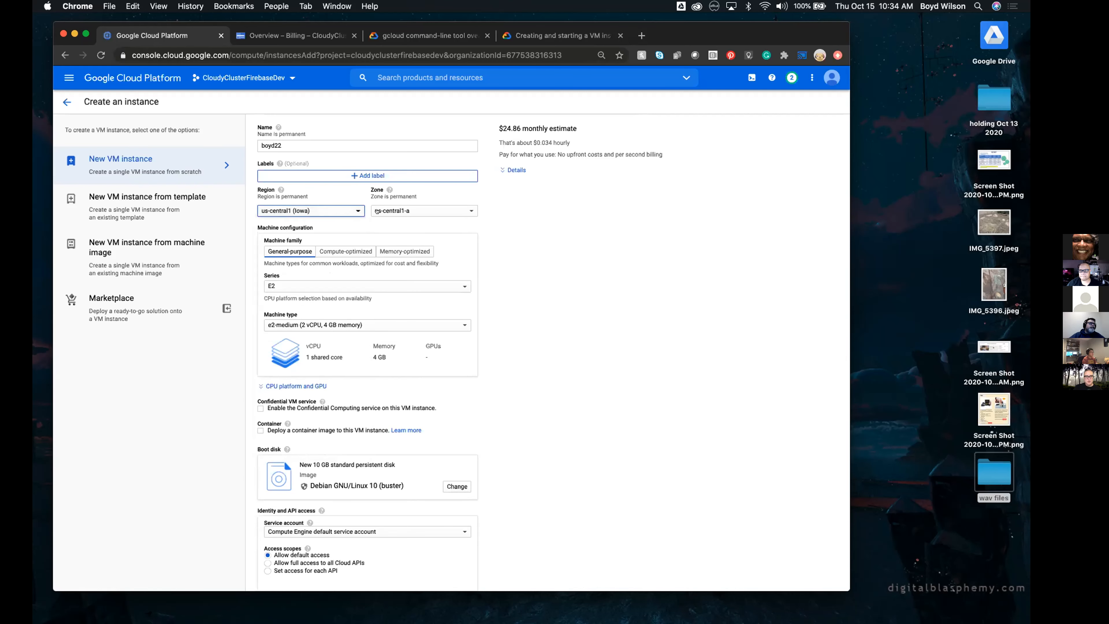
{"action": "left_click", "coordinate": [465, 210]}
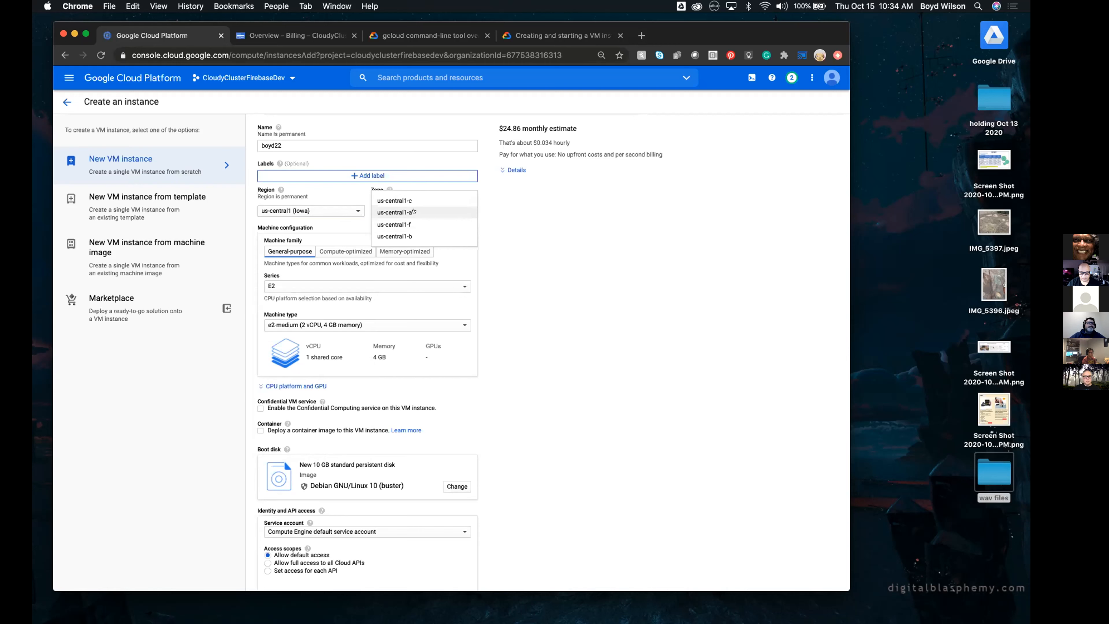
{"action": "left_click", "coordinate": [544, 202]}
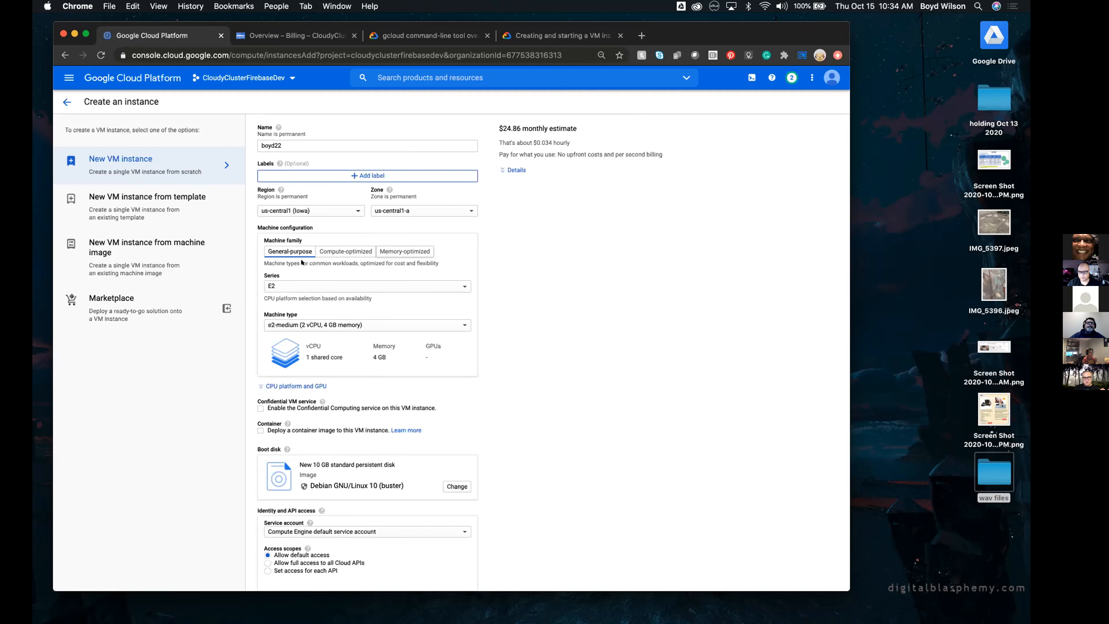
Compare the Compute-optimized and Memory-optimized machine families, check the available M1 machine types, and return to Compute-optimized
{"action": "left_click", "coordinate": [339, 249]}
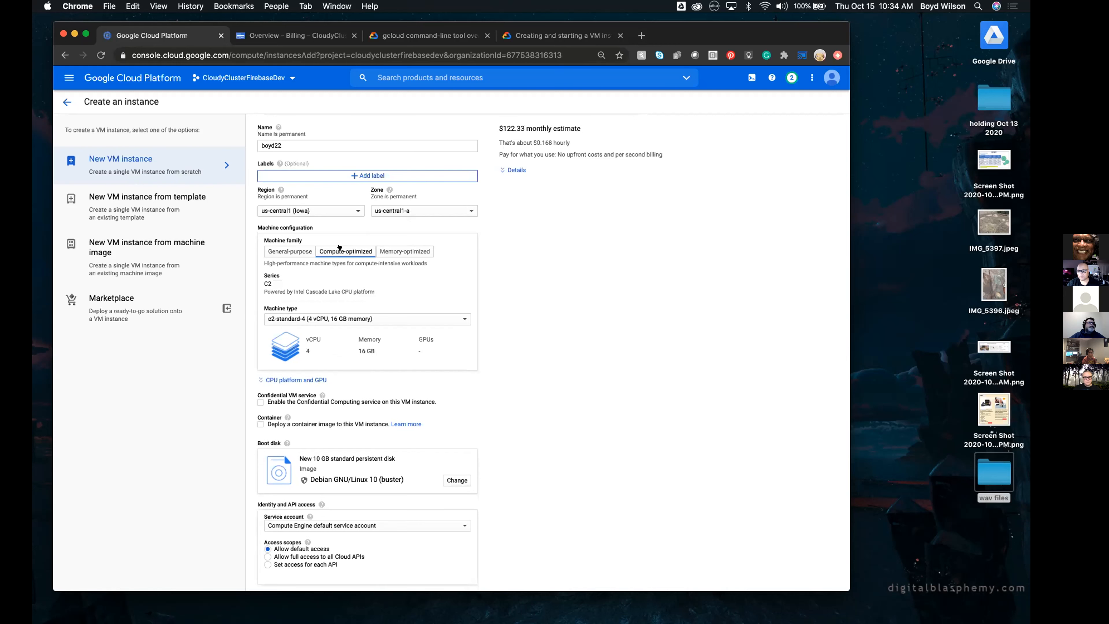
{"action": "left_click", "coordinate": [403, 250]}
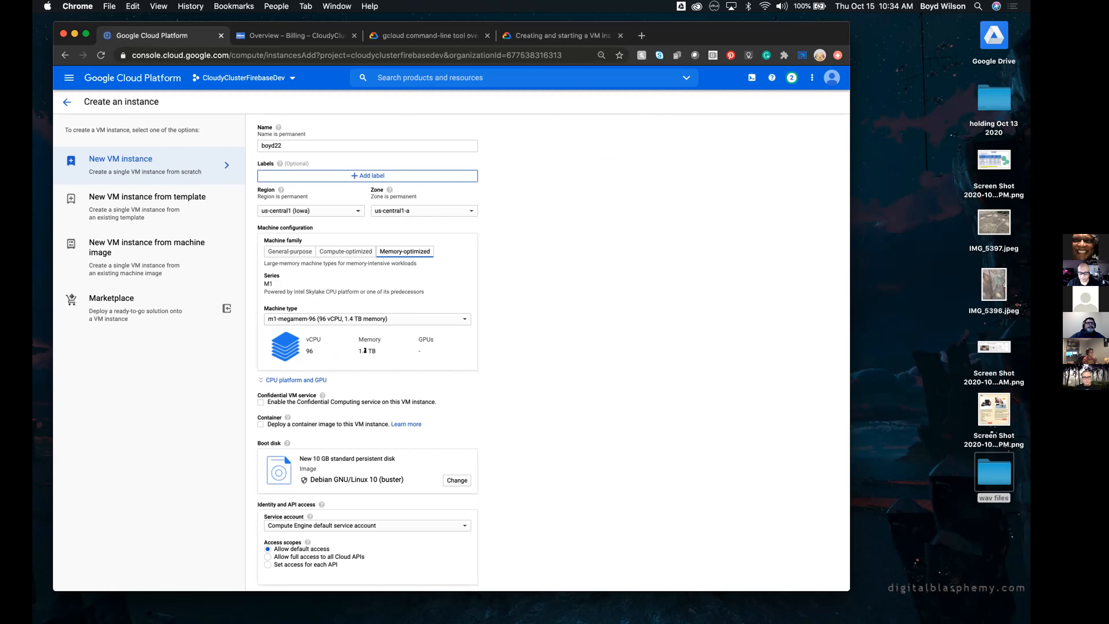
{"action": "left_click", "coordinate": [413, 318]}
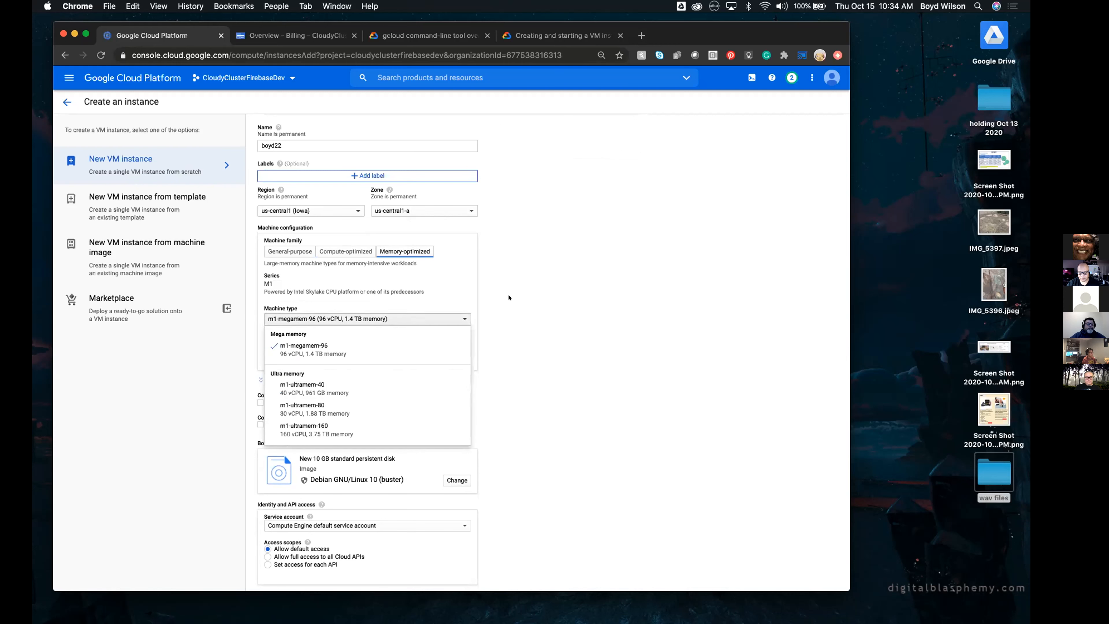
{"action": "left_click", "coordinate": [514, 300]}
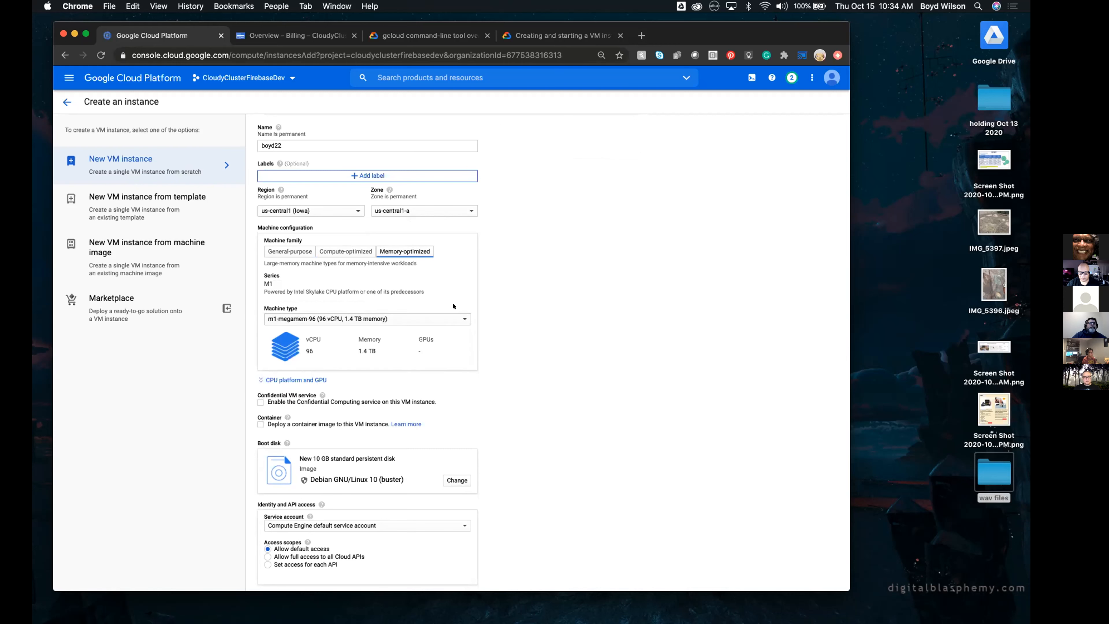
{"action": "left_click", "coordinate": [439, 318]}
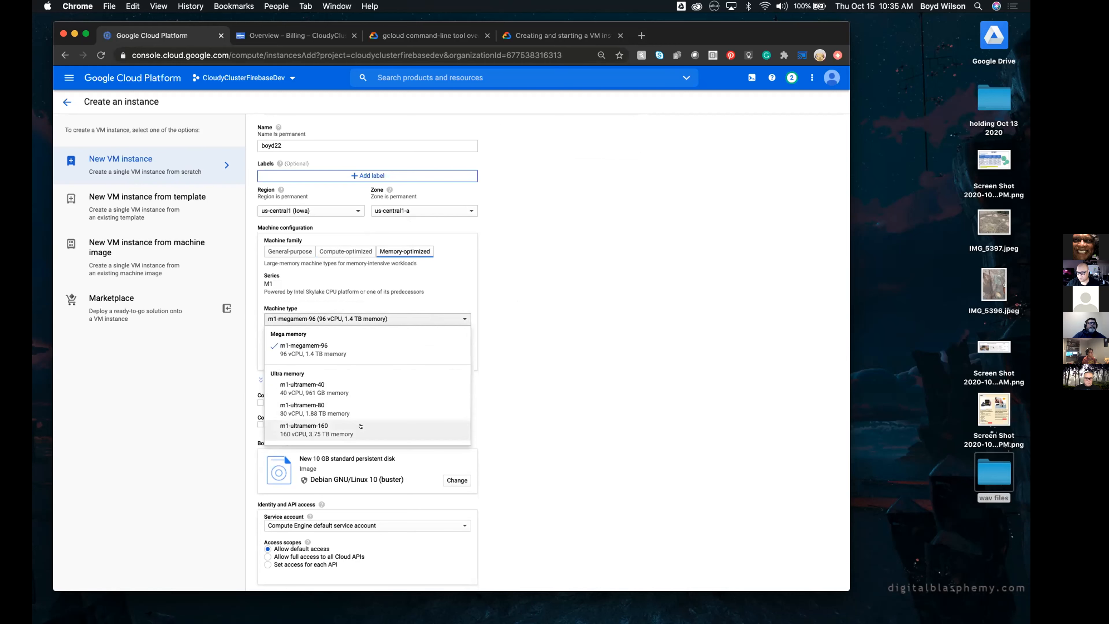
{"action": "left_click", "coordinate": [525, 306]}
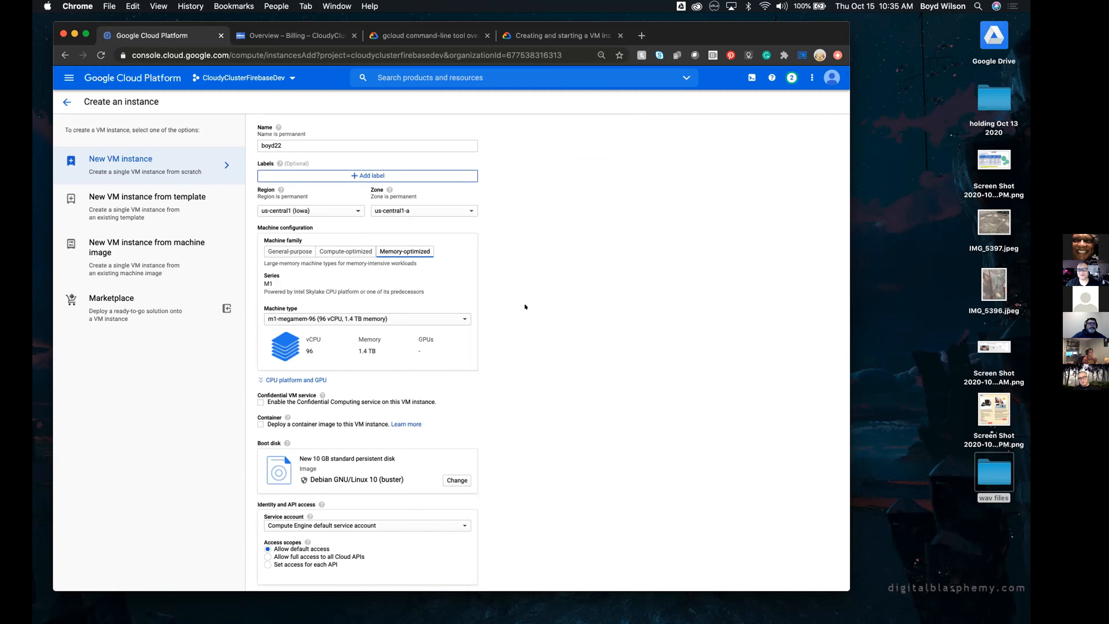
{"action": "left_click", "coordinate": [348, 319]}
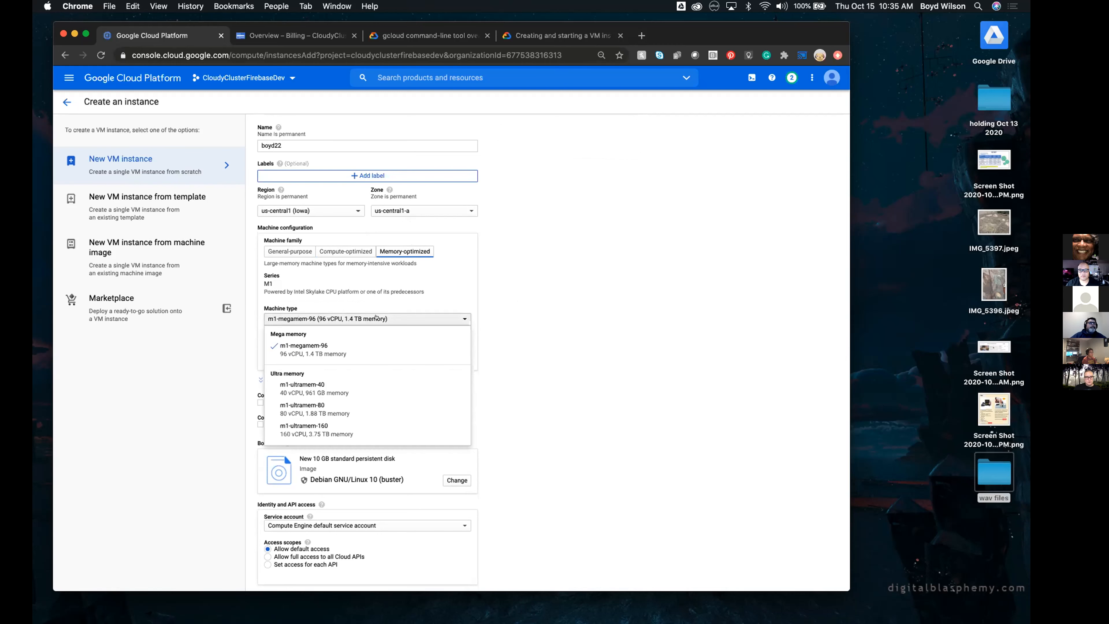
{"action": "left_click", "coordinate": [515, 315]}
{"action": "left_click", "coordinate": [345, 255]}
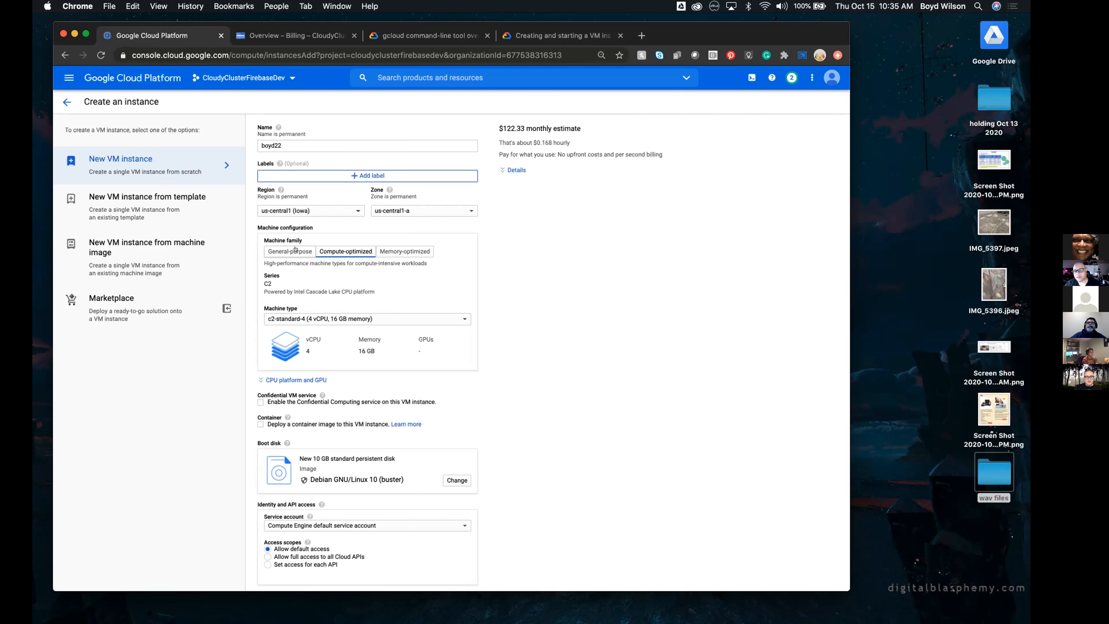
Compare the Memory-optimized and Compute-optimized families, check the available C2 machine types, and select the General-purpose family for the instance
{"action": "left_click", "coordinate": [405, 253]}
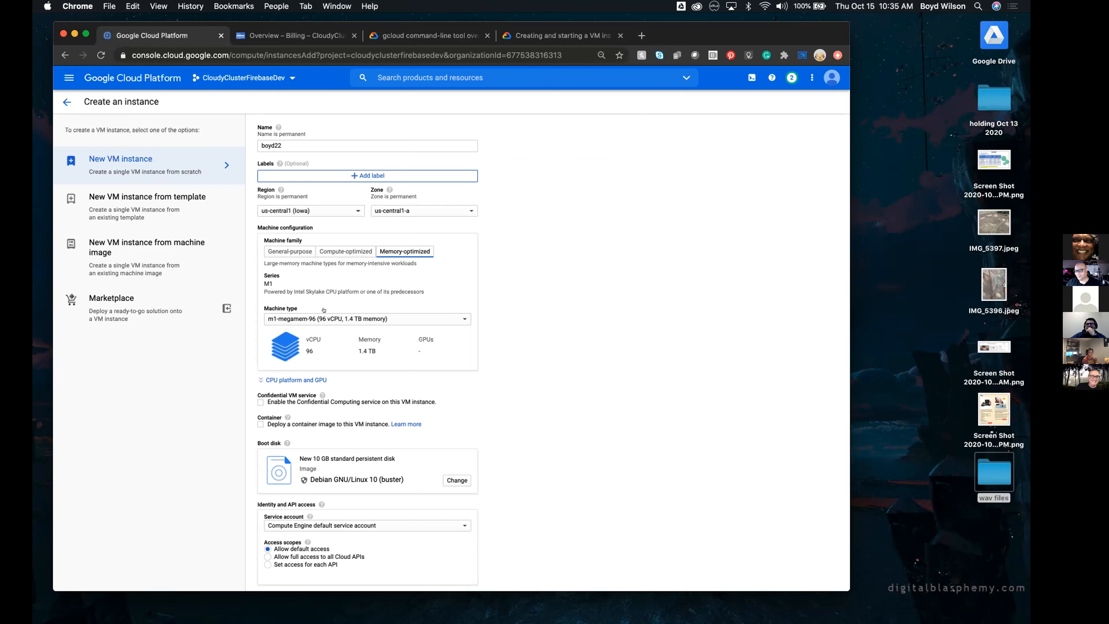
{"action": "left_click", "coordinate": [350, 252]}
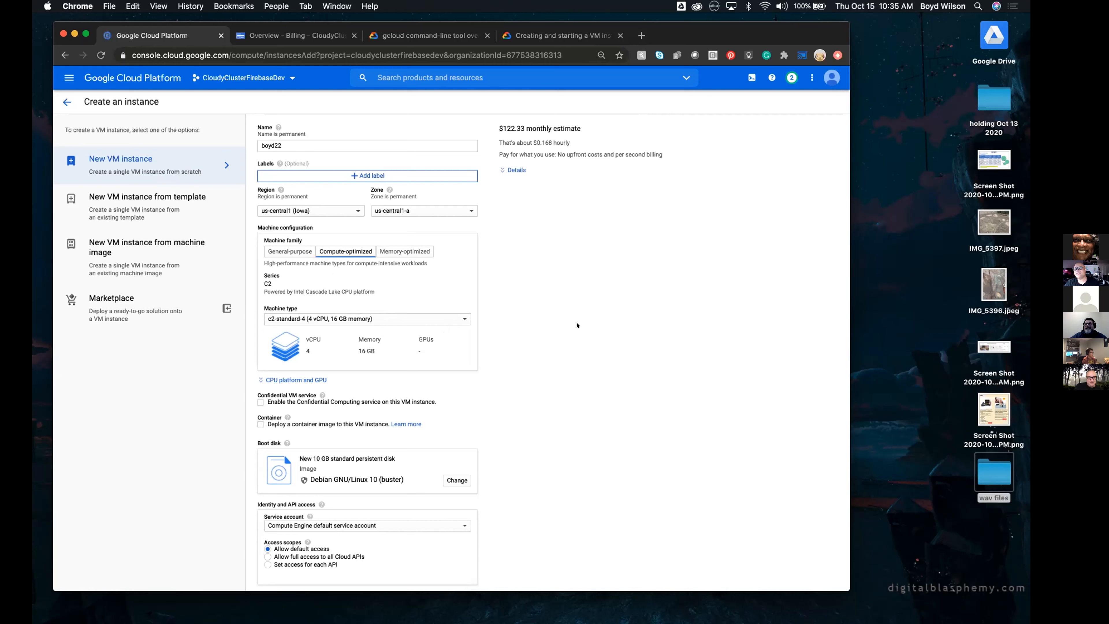
{"action": "left_click", "coordinate": [287, 250]}
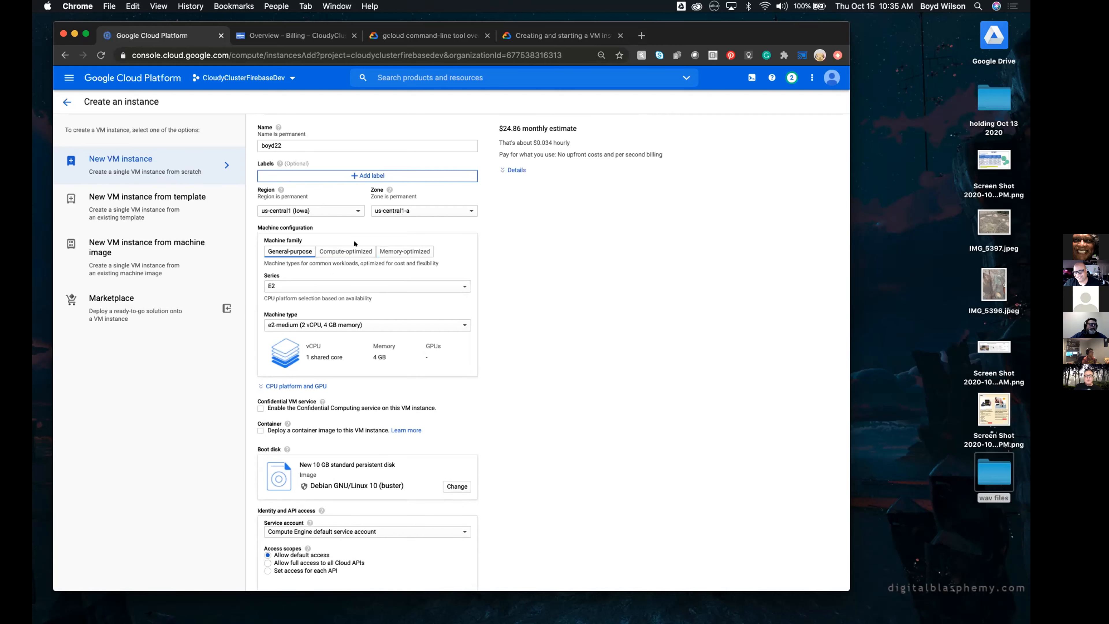
{"action": "left_click", "coordinate": [348, 250]}
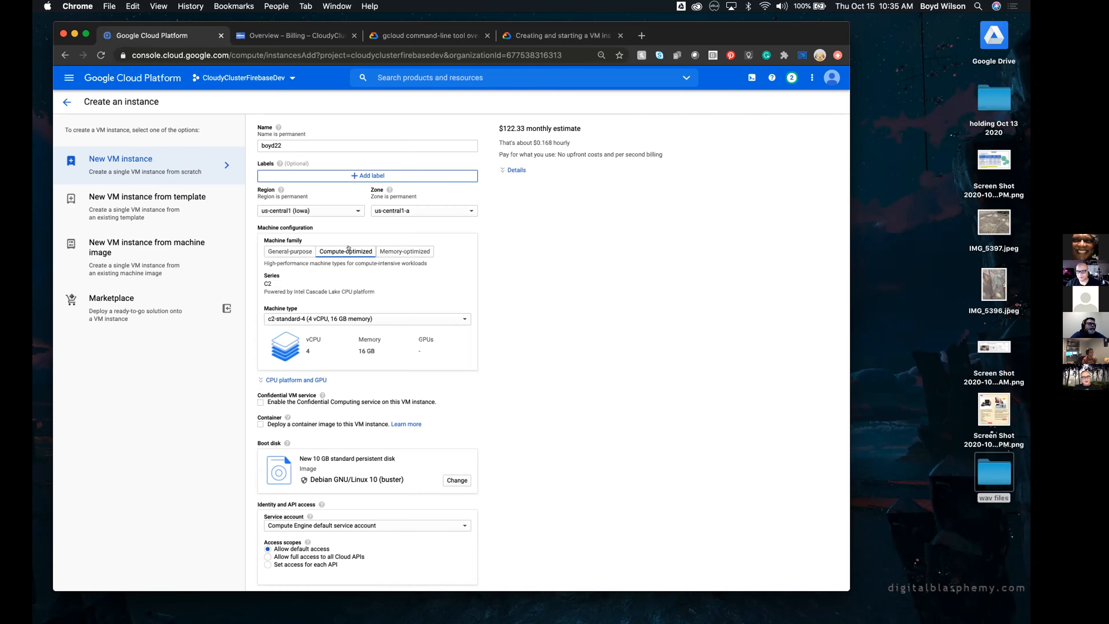
{"action": "left_click", "coordinate": [310, 319]}
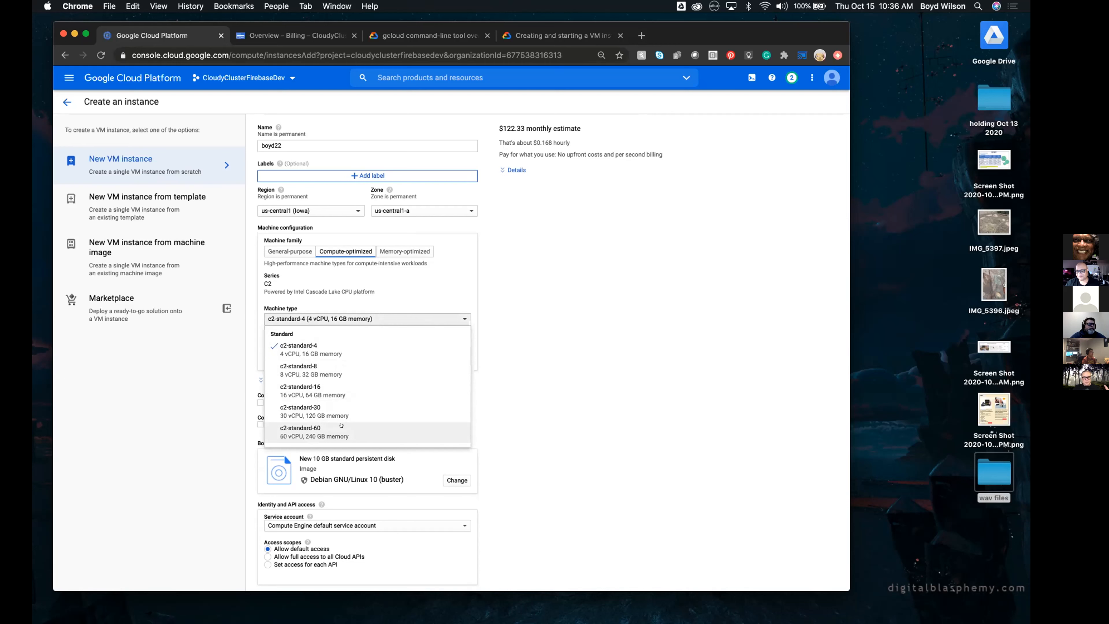
{"action": "left_click", "coordinate": [345, 272]}
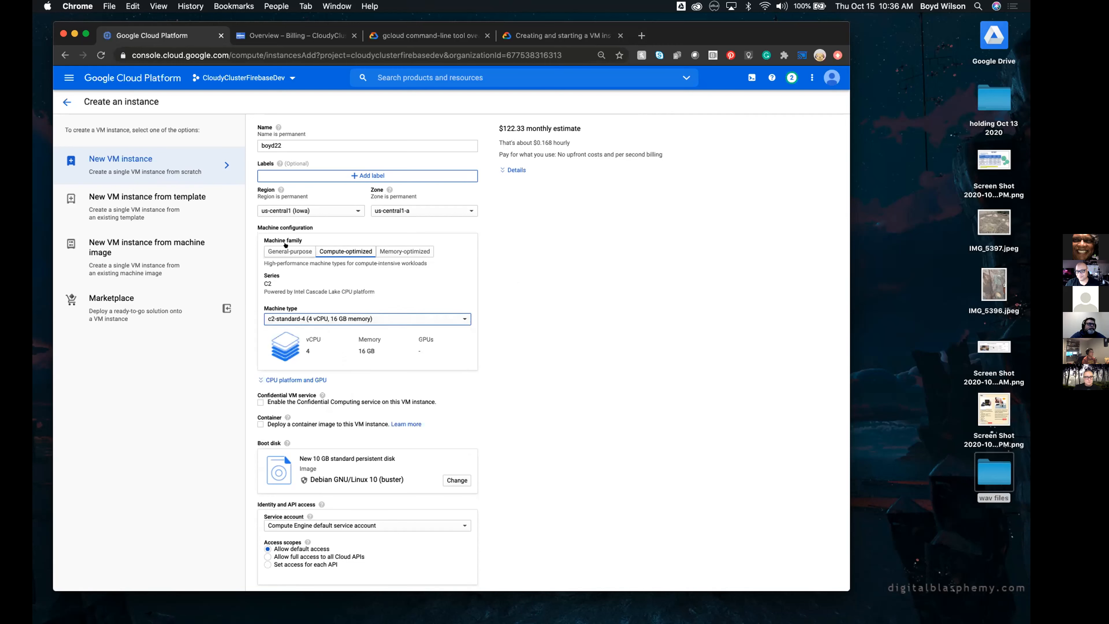
{"action": "left_click", "coordinate": [289, 251]}
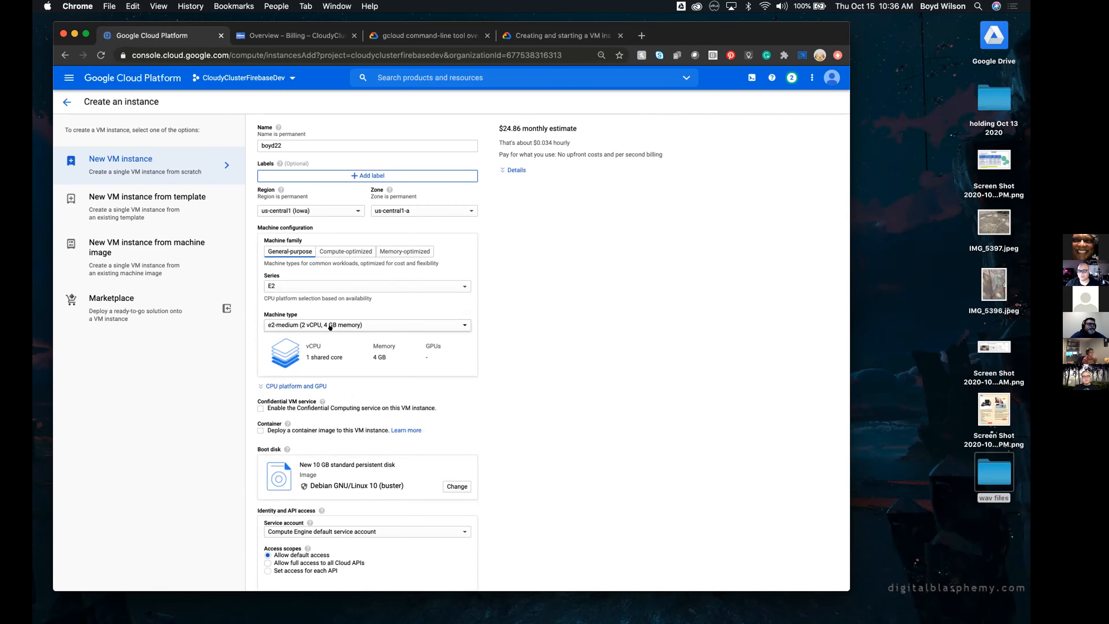
Allow both HTTP and HTTPS traffic through the firewall for the new instance and create it
{"action": "scroll", "coordinate": [550, 377], "scroll_direction": "down", "scroll_amount": 5}
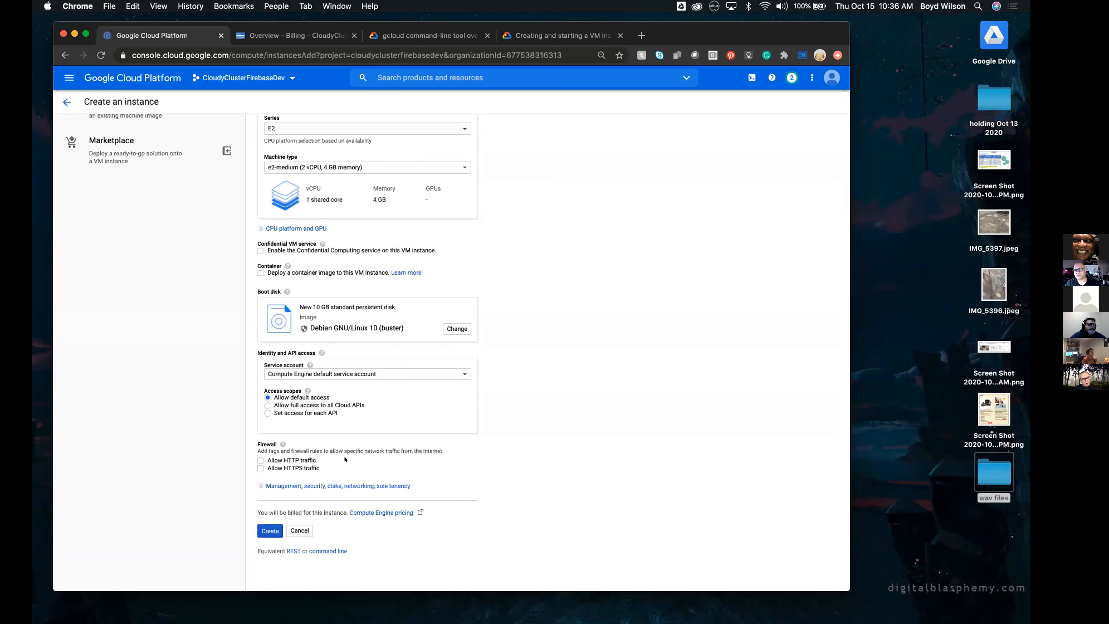
{"action": "left_click", "coordinate": [254, 460]}
{"action": "left_click", "coordinate": [254, 468]}
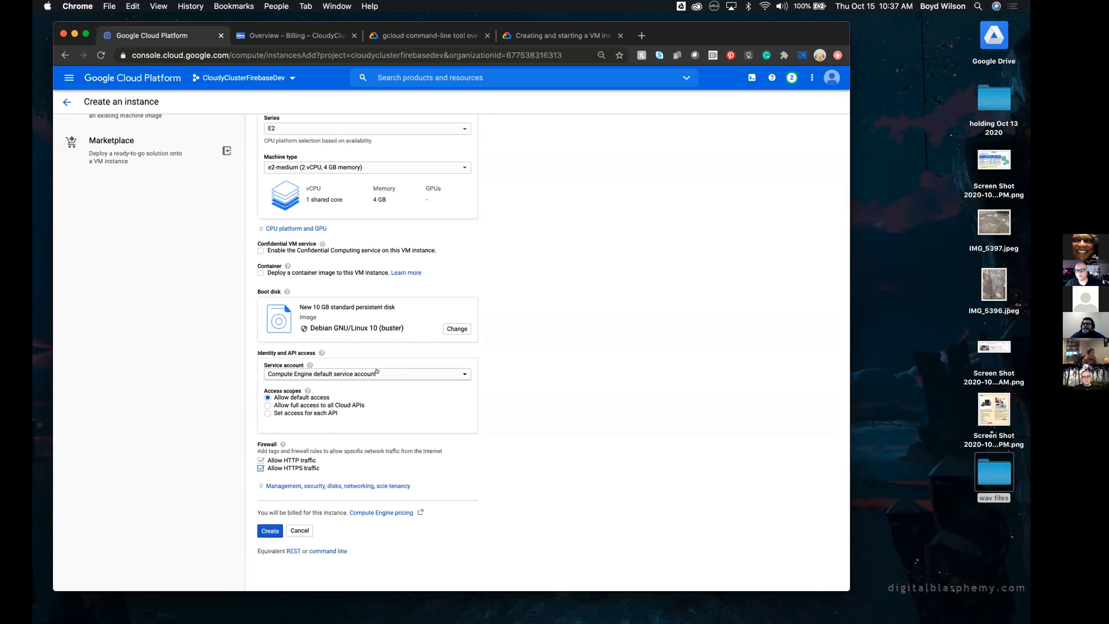
{"action": "scroll", "coordinate": [377, 371], "scroll_direction": "up", "scroll_amount": 5}
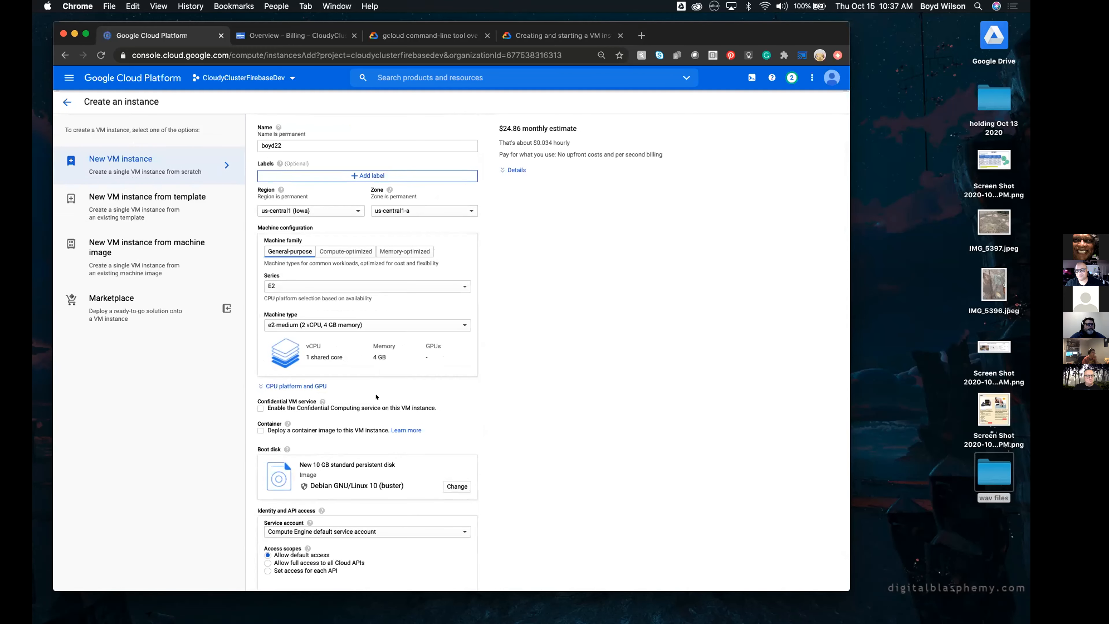
{"action": "scroll", "coordinate": [376, 393], "scroll_direction": "down", "scroll_amount": 5}
{"action": "left_click", "coordinate": [270, 531]}
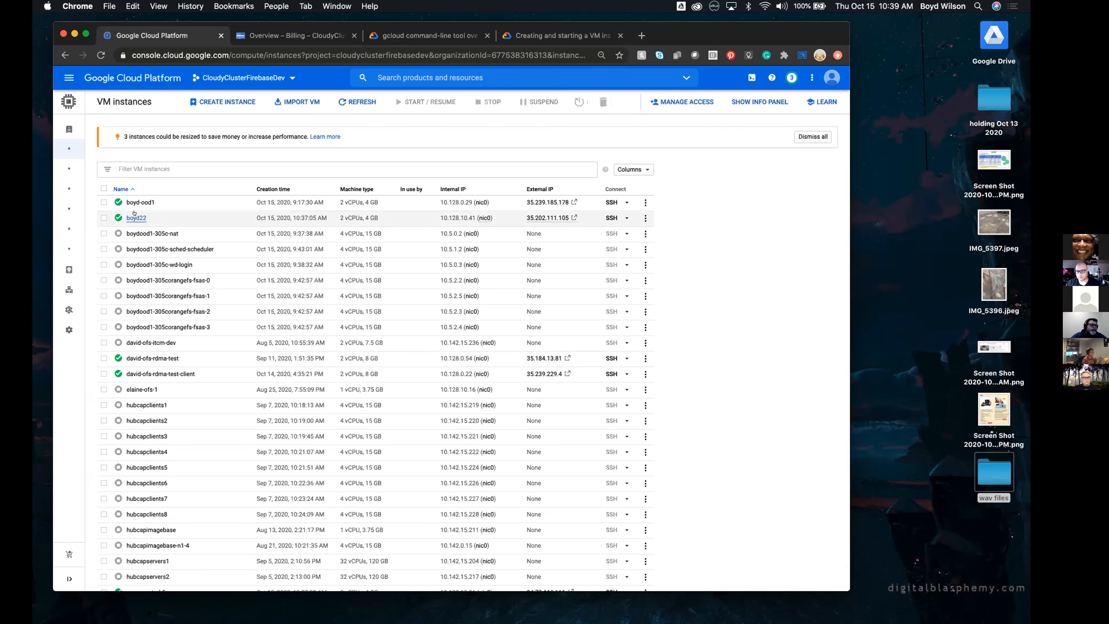
Open the details of the newly created VM instance and review its network, boot disk and access settings
{"action": "left_click", "coordinate": [134, 213]}
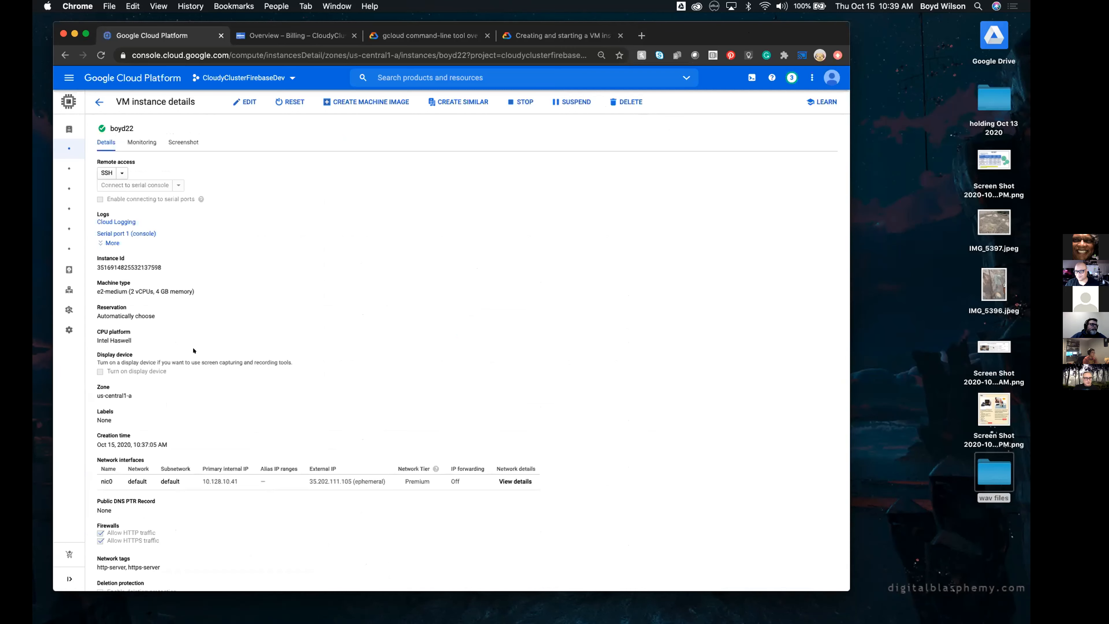
{"action": "scroll", "coordinate": [194, 350], "scroll_direction": "down", "scroll_amount": 10}
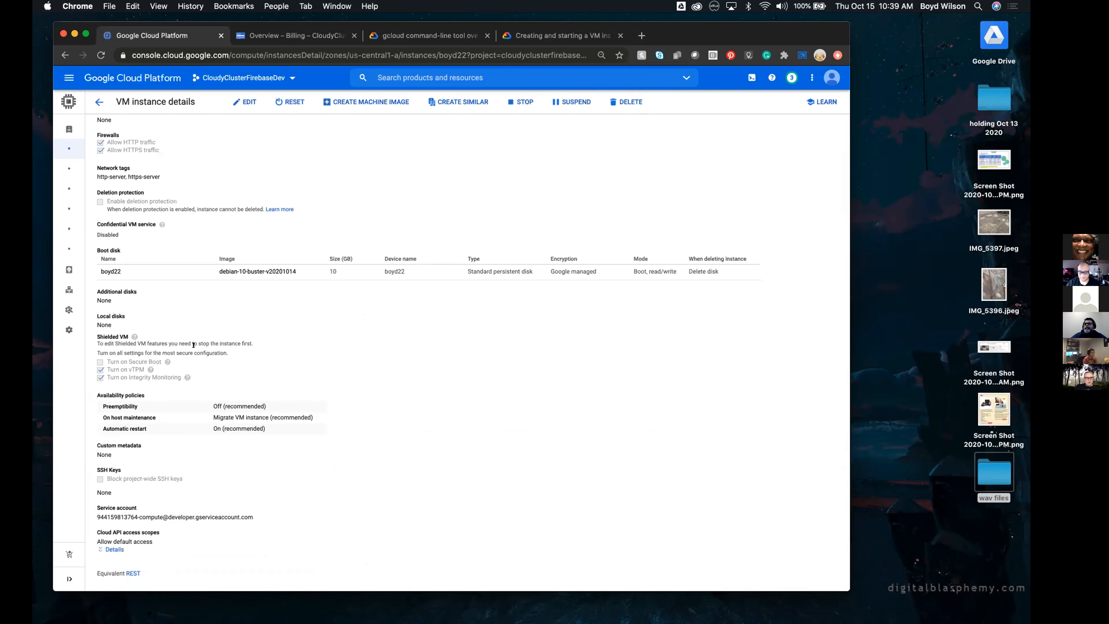
{"action": "scroll", "coordinate": [194, 345], "scroll_direction": "up", "scroll_amount": 10}
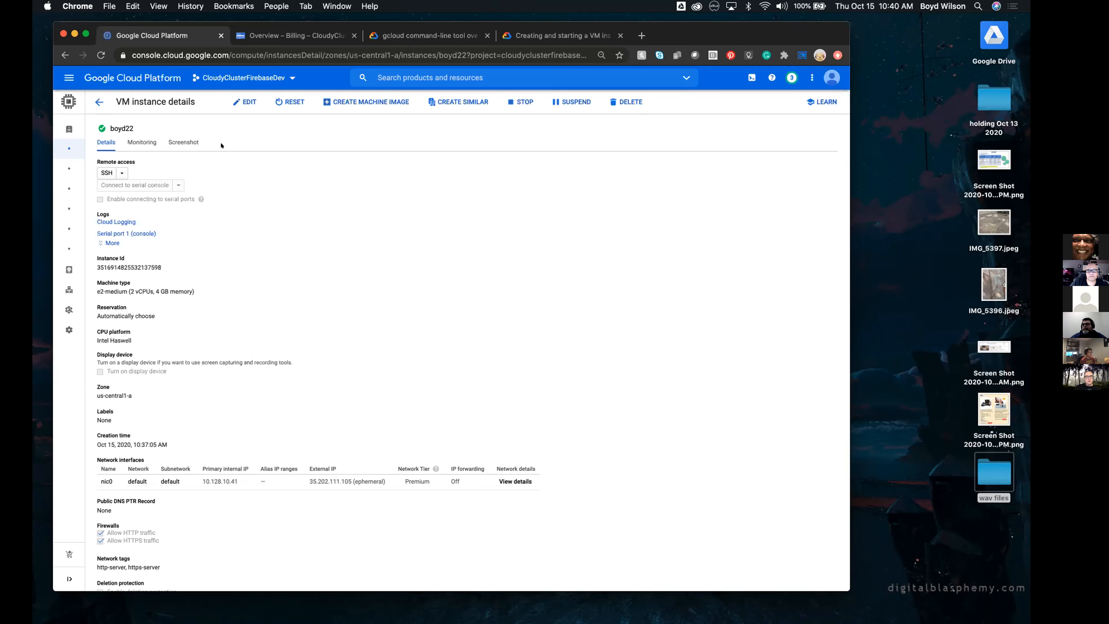
Put the new instance into edit mode, examine which settings can be edited, and return to the VM instances list without saving
{"action": "left_click", "coordinate": [253, 103]}
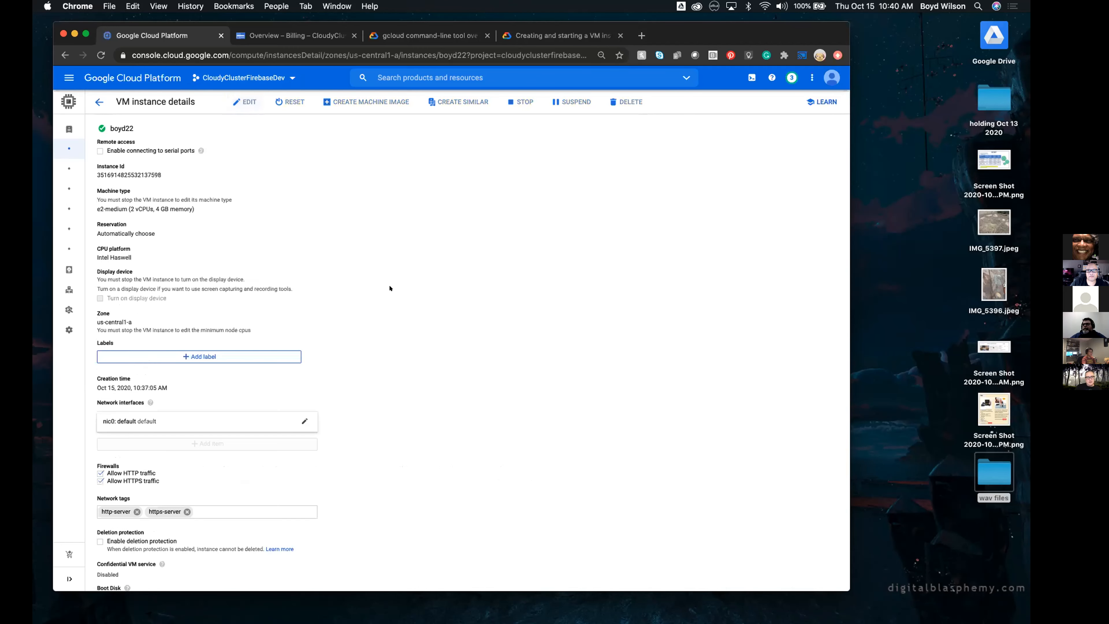
{"action": "scroll", "coordinate": [390, 289], "scroll_direction": "down", "scroll_amount": 5}
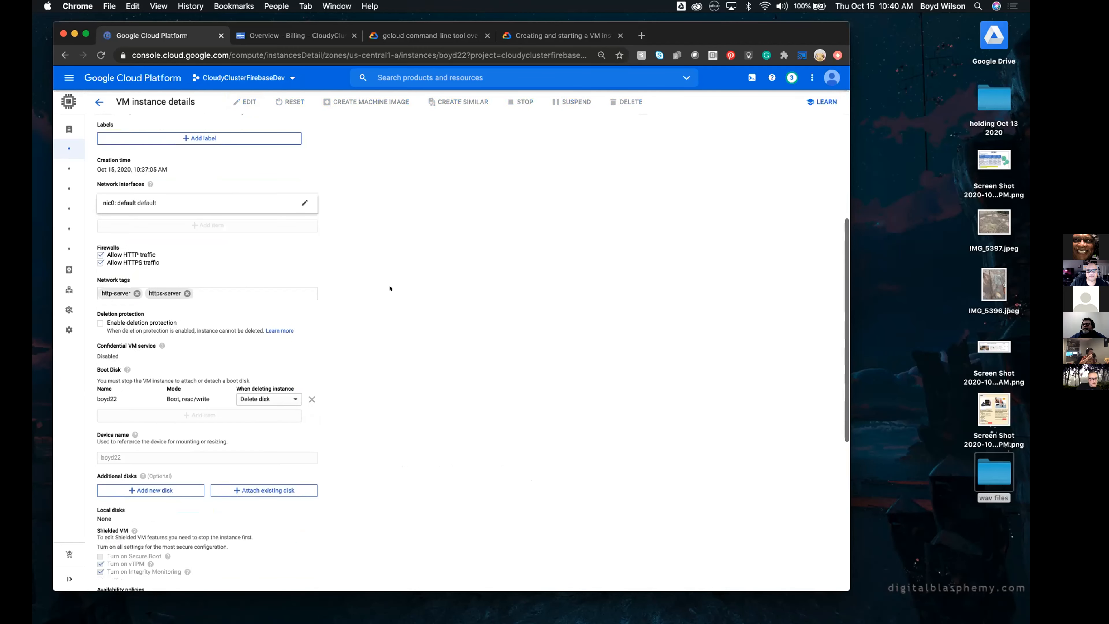
{"action": "scroll", "coordinate": [390, 288], "scroll_direction": "down", "scroll_amount": 2}
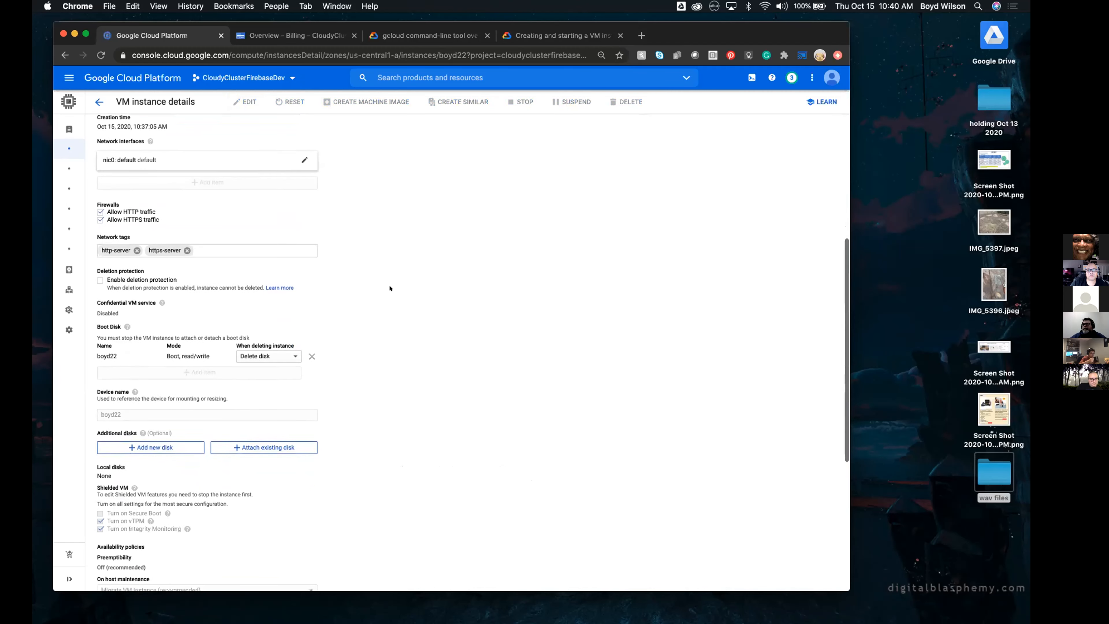
{"action": "scroll", "coordinate": [390, 288], "scroll_direction": "down", "scroll_amount": 5}
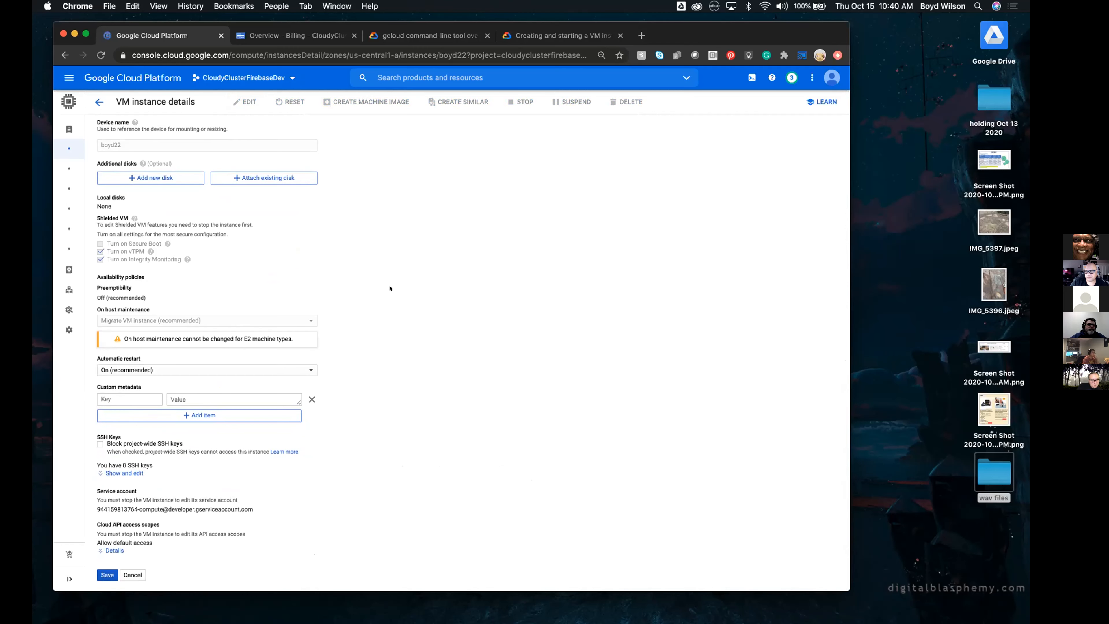
{"action": "scroll", "coordinate": [390, 289], "scroll_direction": "up", "scroll_amount": 5}
{"action": "scroll", "coordinate": [390, 288], "scroll_direction": "up", "scroll_amount": 3}
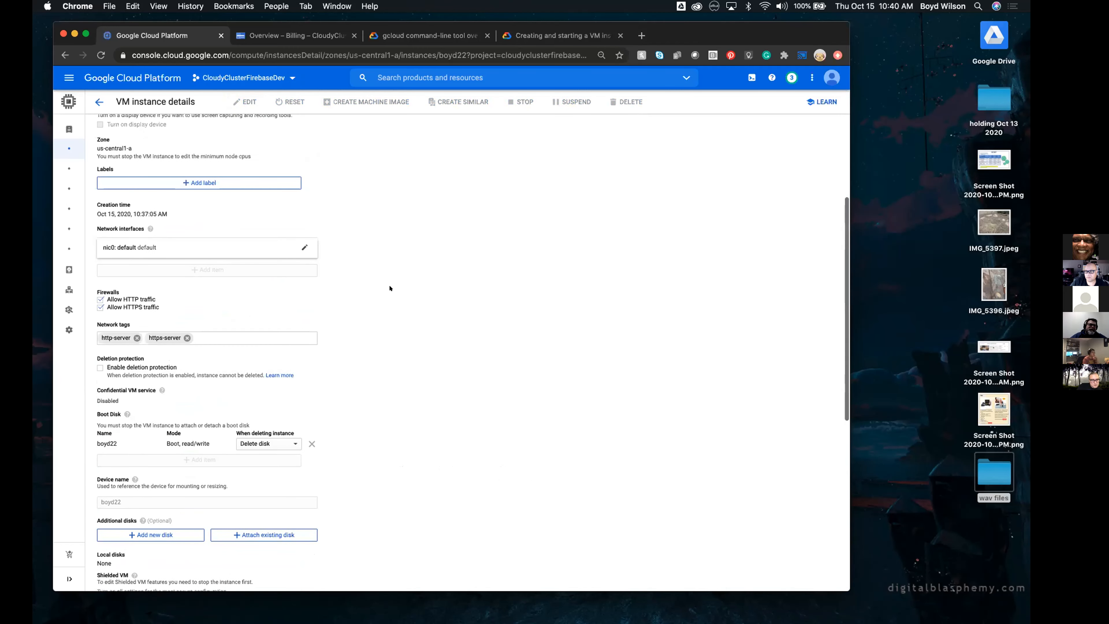
{"action": "scroll", "coordinate": [389, 289], "scroll_direction": "up", "scroll_amount": 3}
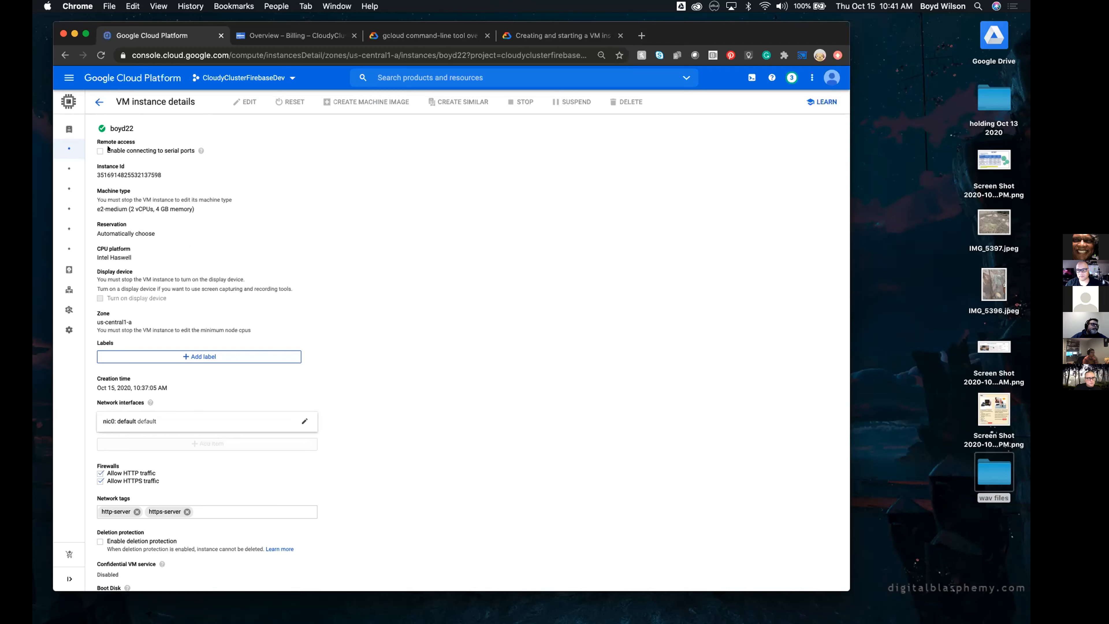
{"action": "left_click", "coordinate": [97, 102]}
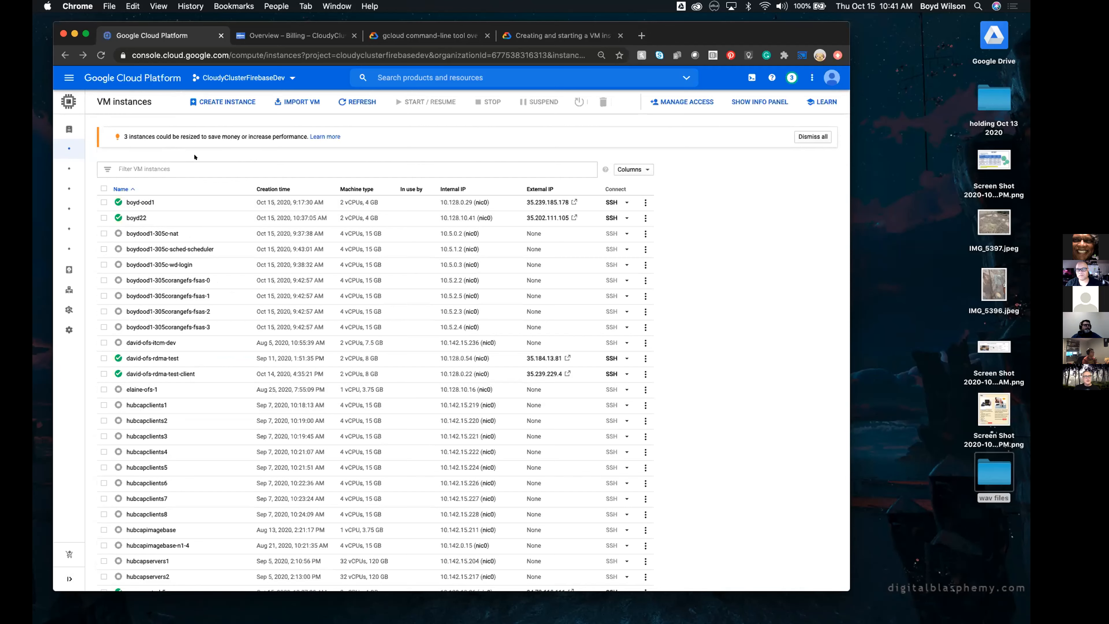
Start creating another VM instance and look over its default machine, boot disk and firewall settings
{"action": "left_click", "coordinate": [209, 96]}
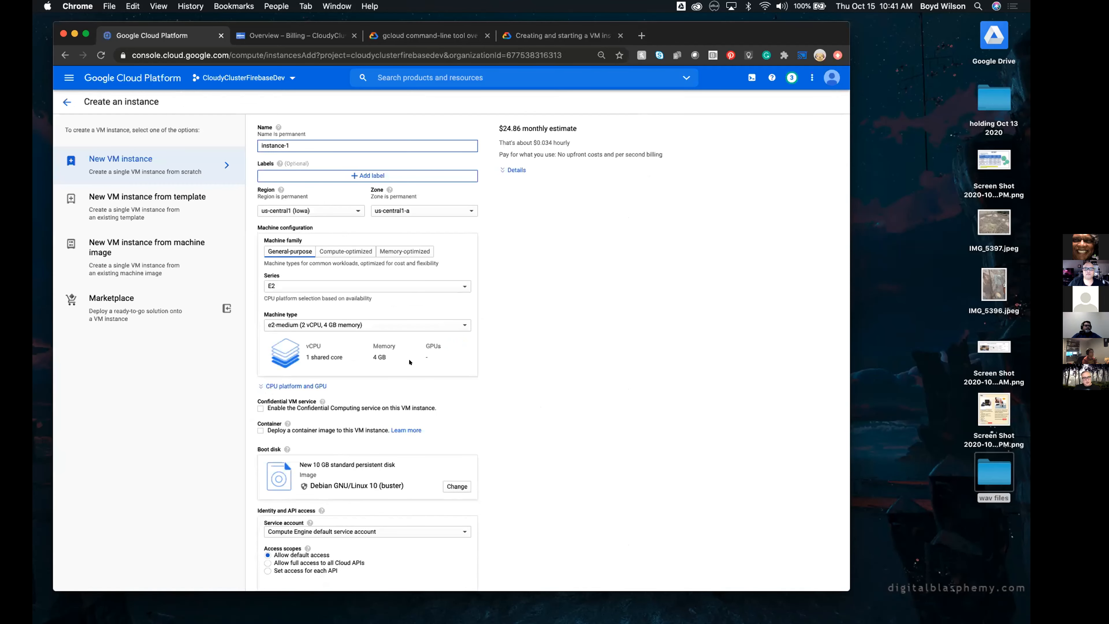
{"action": "scroll", "coordinate": [489, 377], "scroll_direction": "down", "scroll_amount": 5}
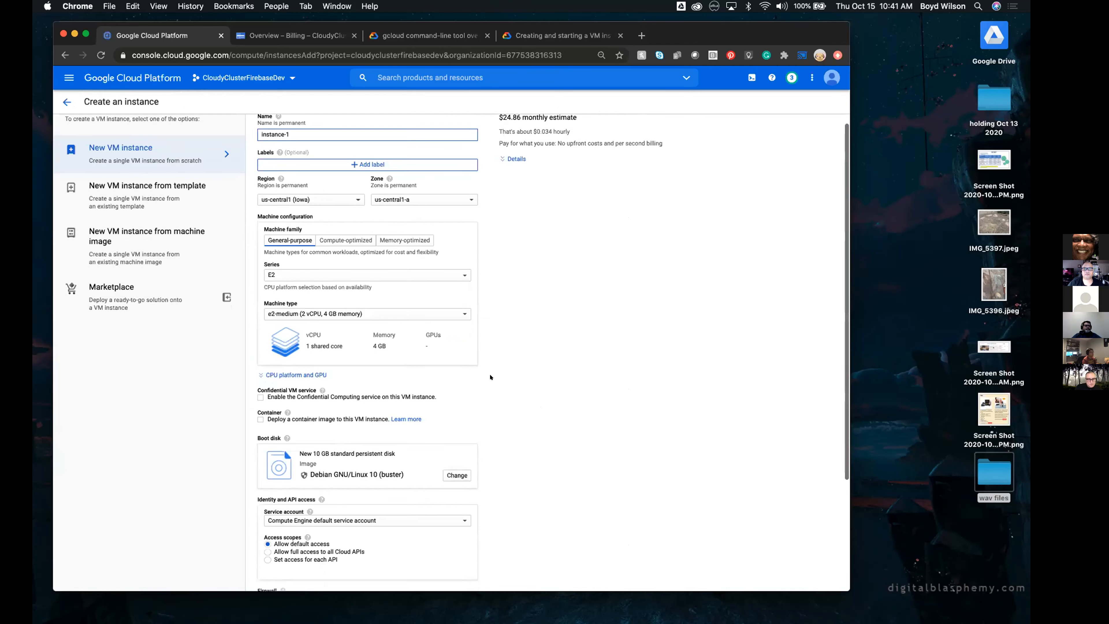
{"action": "scroll", "coordinate": [490, 376], "scroll_direction": "up", "scroll_amount": 5}
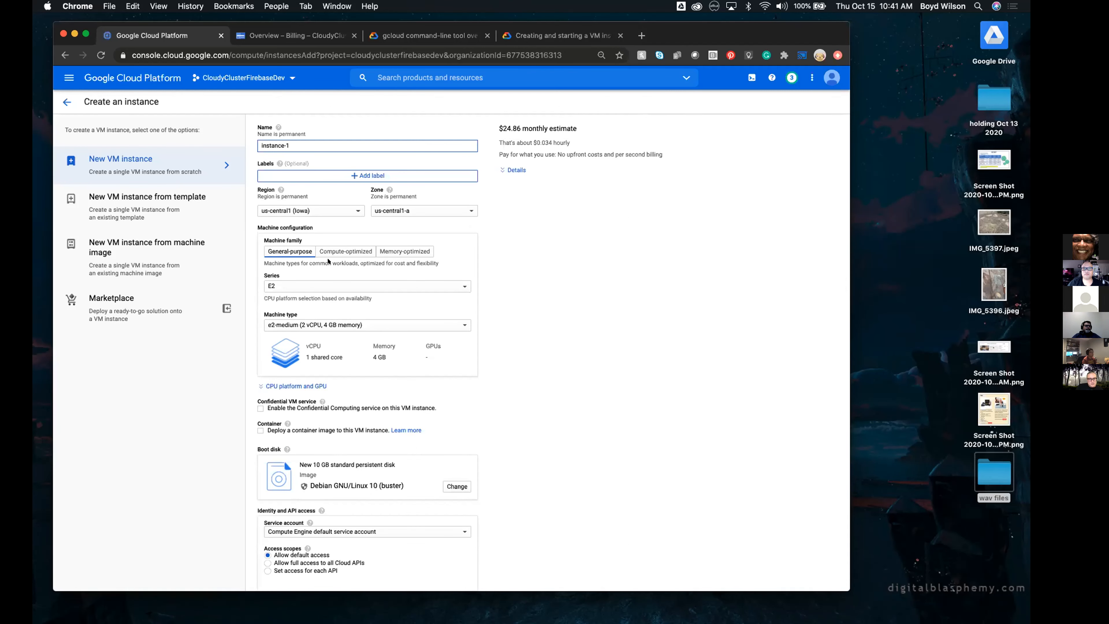
{"action": "scroll", "coordinate": [382, 423], "scroll_direction": "down", "scroll_amount": 3}
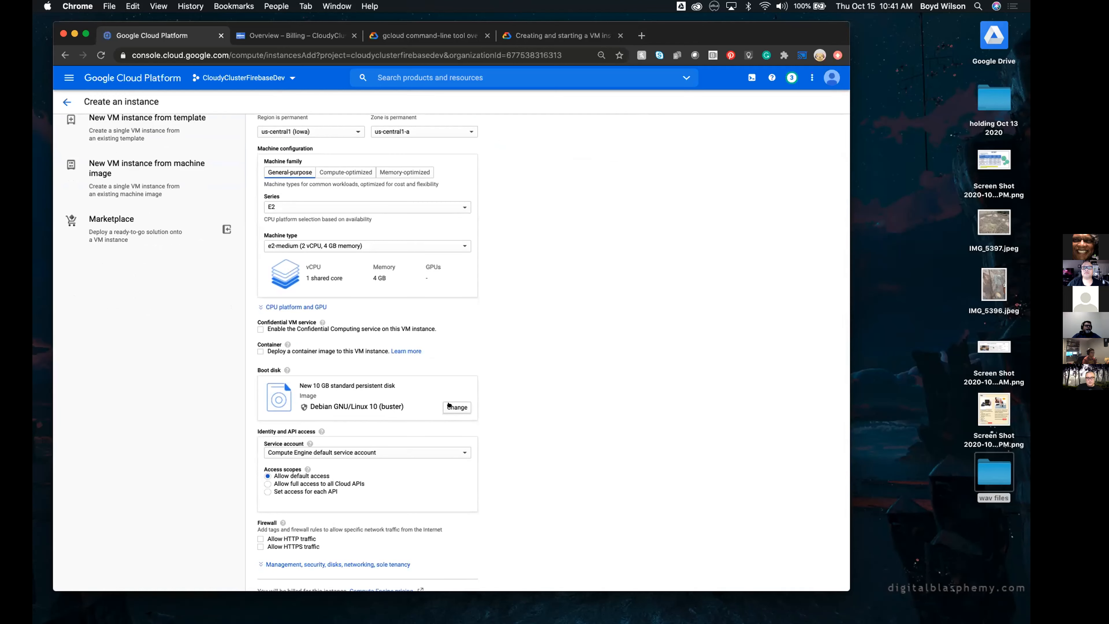
View the public operating systems and Debian versions offered for the boot disk, then leave the instance form without creating anything
{"action": "left_click", "coordinate": [454, 407]}
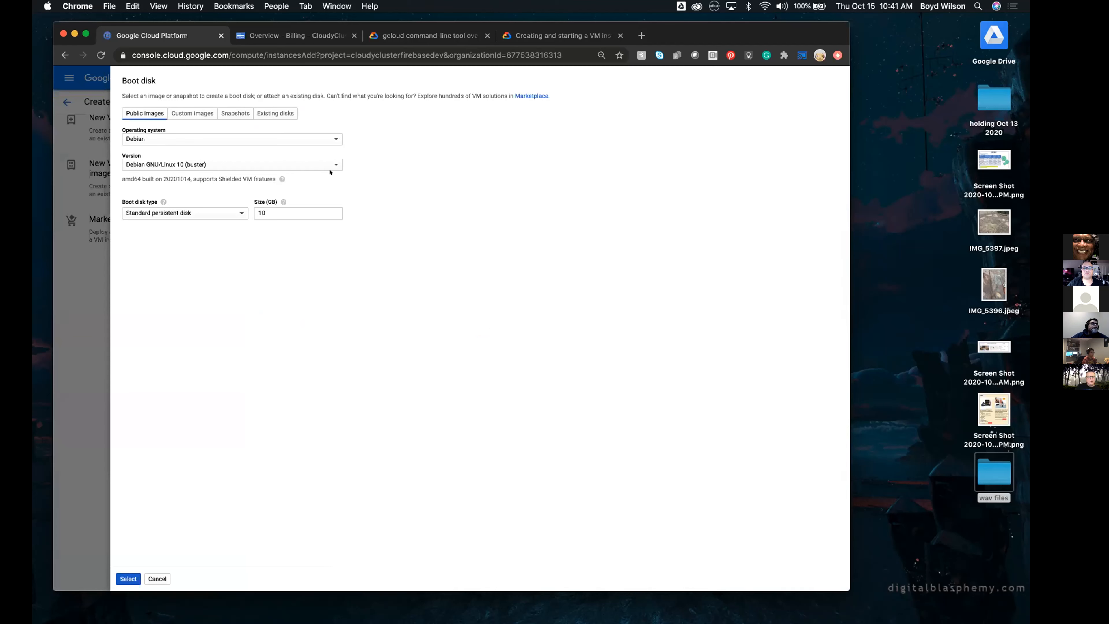
{"action": "left_click", "coordinate": [324, 138]}
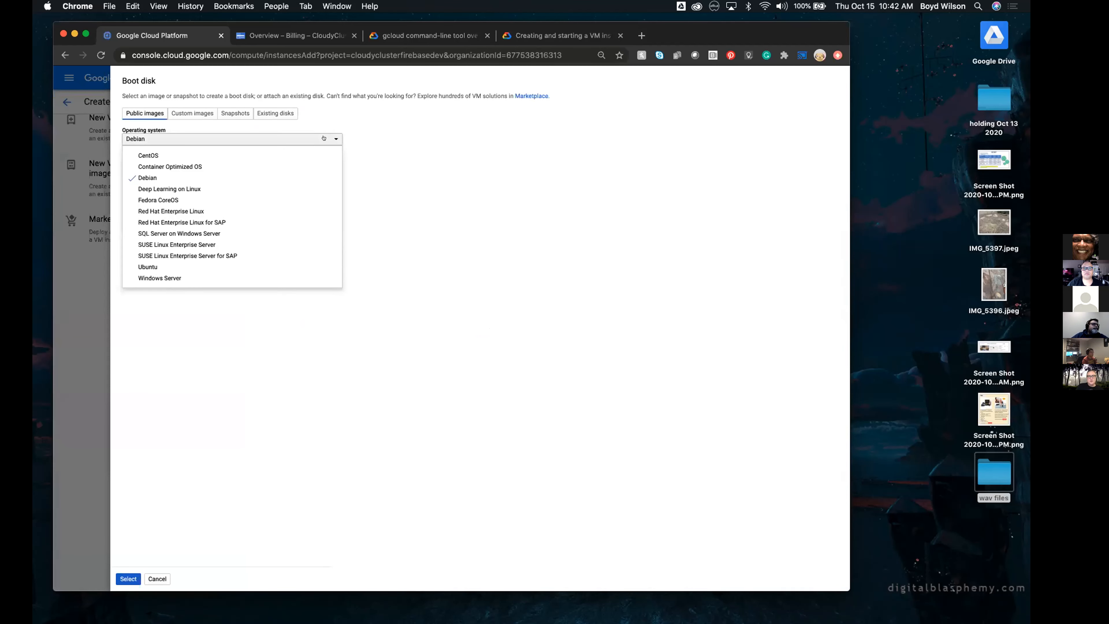
{"action": "left_click", "coordinate": [356, 118]}
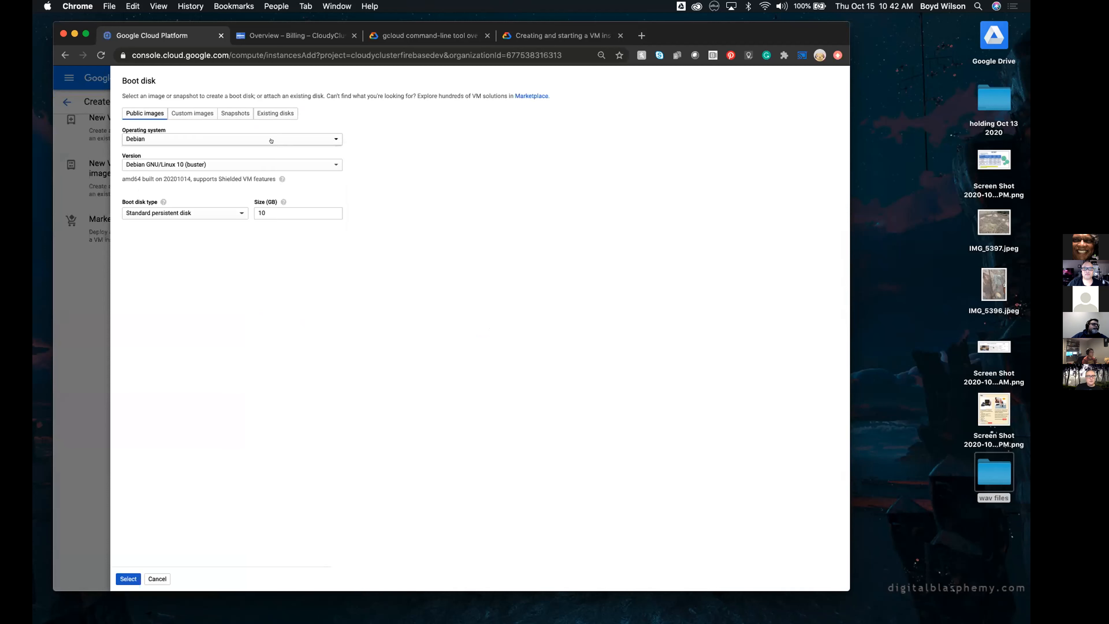
{"action": "left_click", "coordinate": [243, 158]}
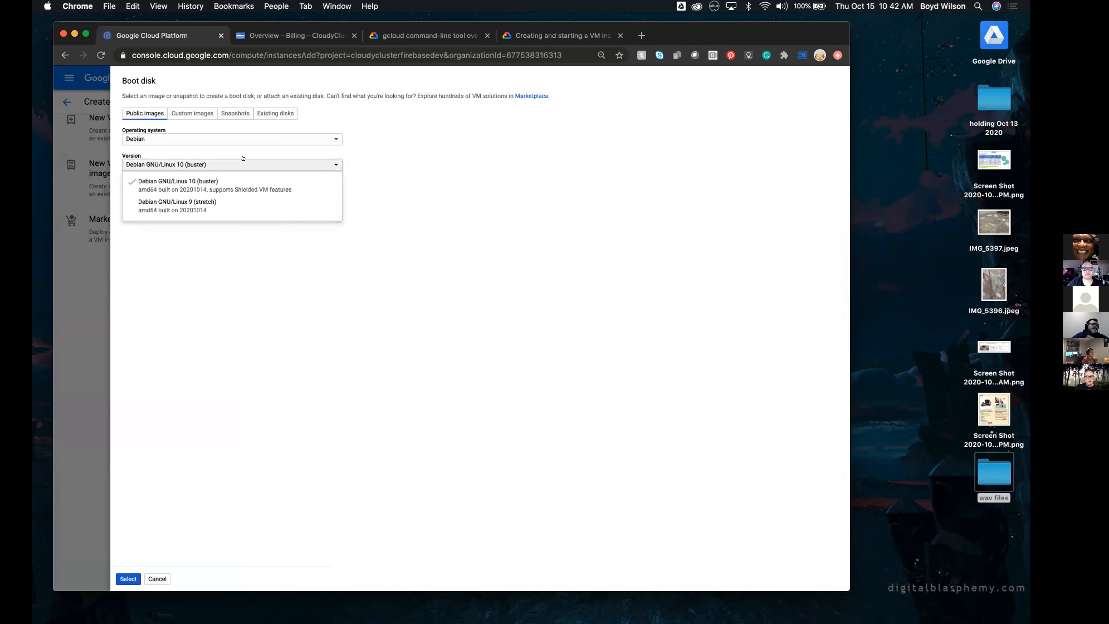
{"action": "left_click", "coordinate": [319, 154]}
{"action": "left_click", "coordinate": [330, 133]}
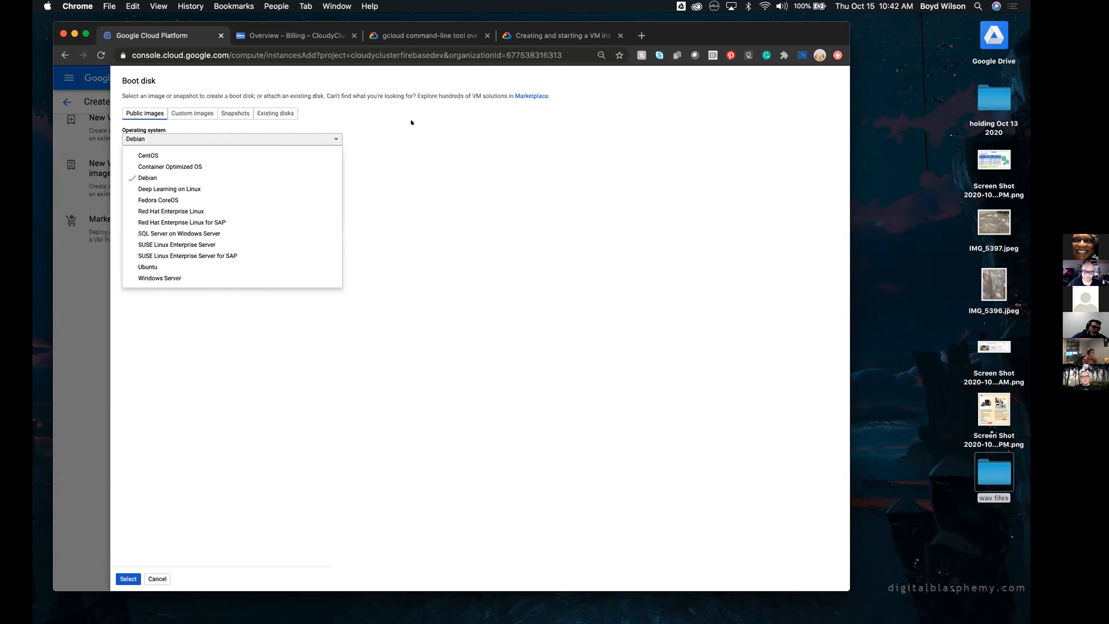
{"action": "left_click", "coordinate": [157, 578]}
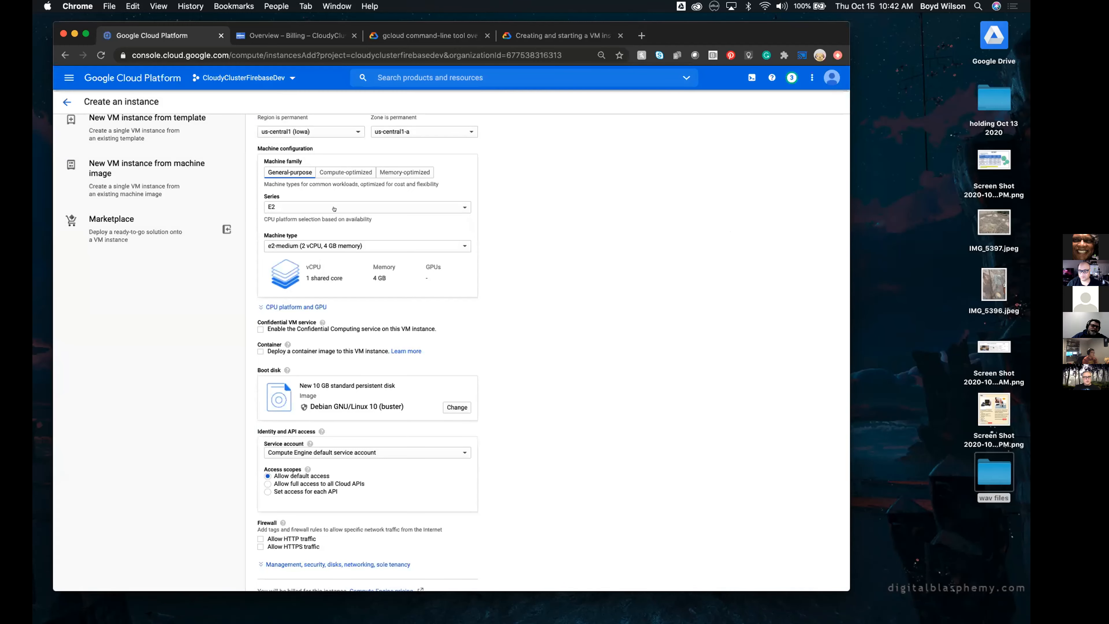
{"action": "left_click", "coordinate": [66, 101]}
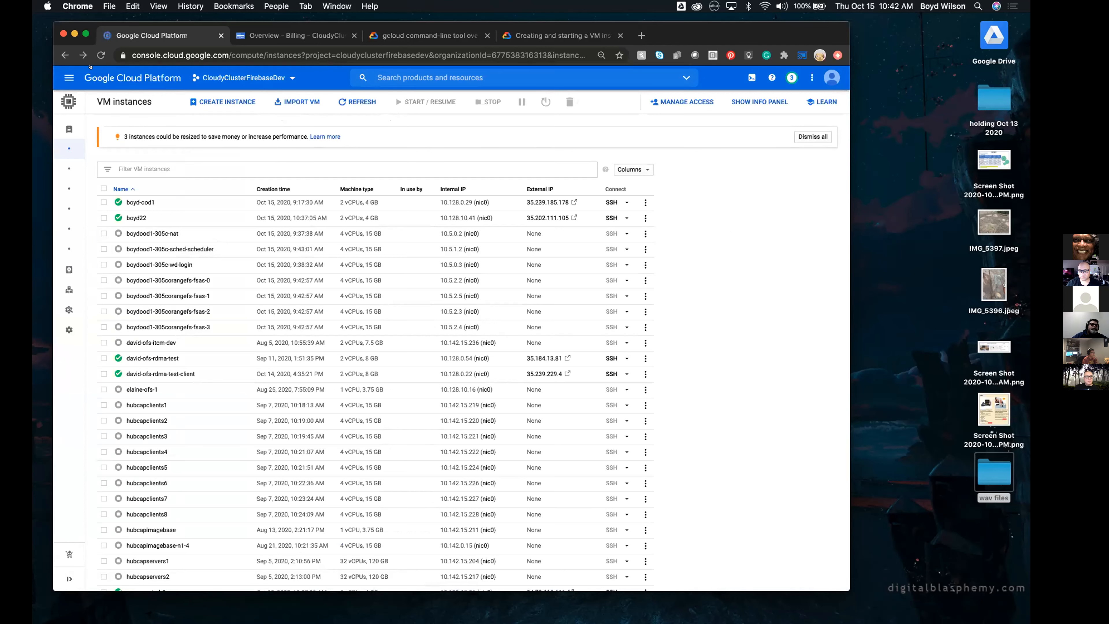
Go to the Cloud Storage browser of the CloudyClusterFirebaseDev project
{"action": "left_click", "coordinate": [64, 70]}
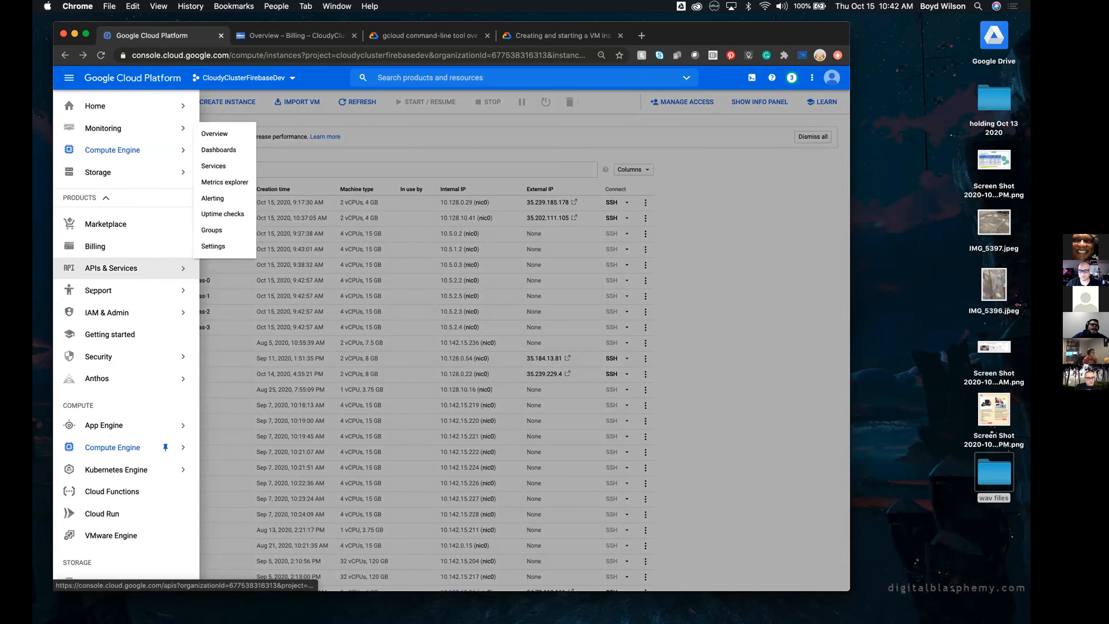
{"action": "mouse_move", "coordinate": [135, 167]}
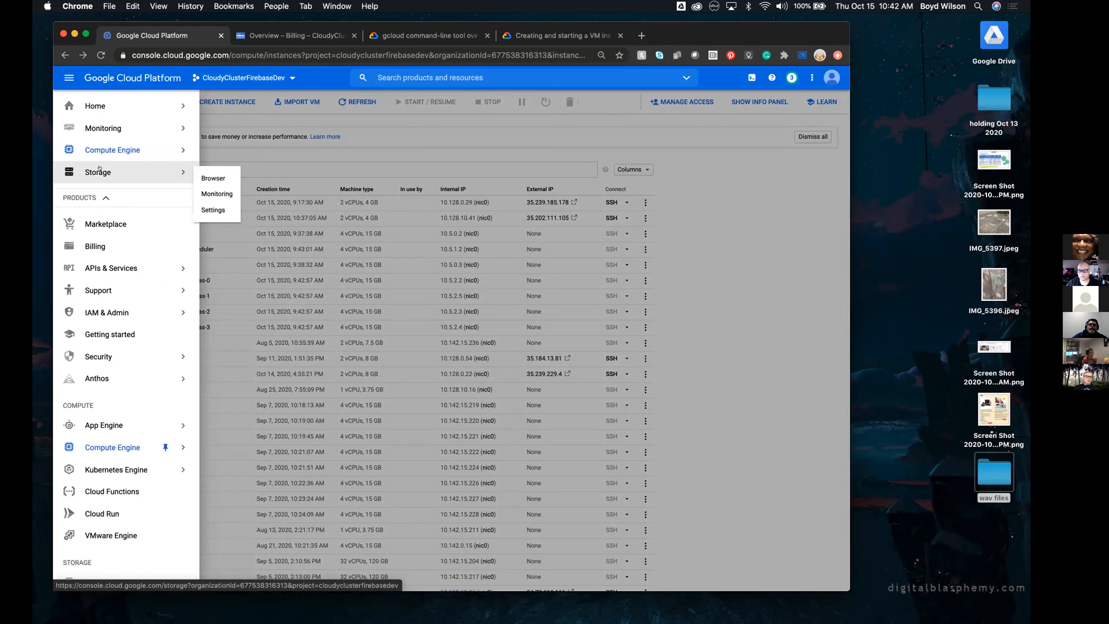
{"action": "left_click", "coordinate": [214, 177]}
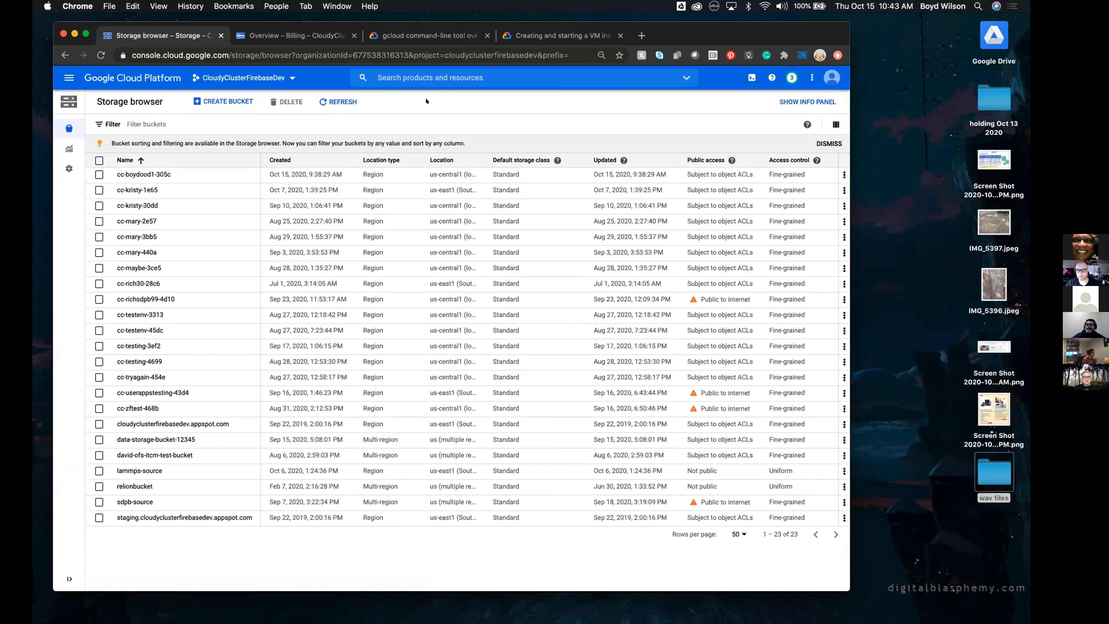
Start creating a storage bucket, name it with the account holder's first name followed by "sbucket", and continue to its location settings
{"action": "left_click", "coordinate": [228, 101]}
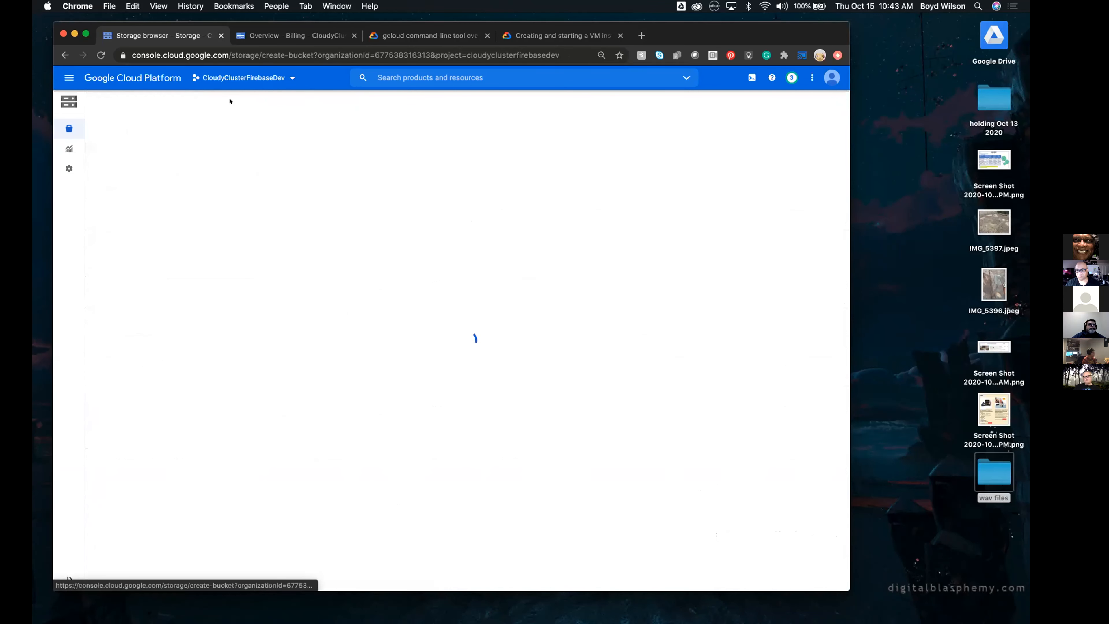
{"action": "left_click", "coordinate": [230, 177]}
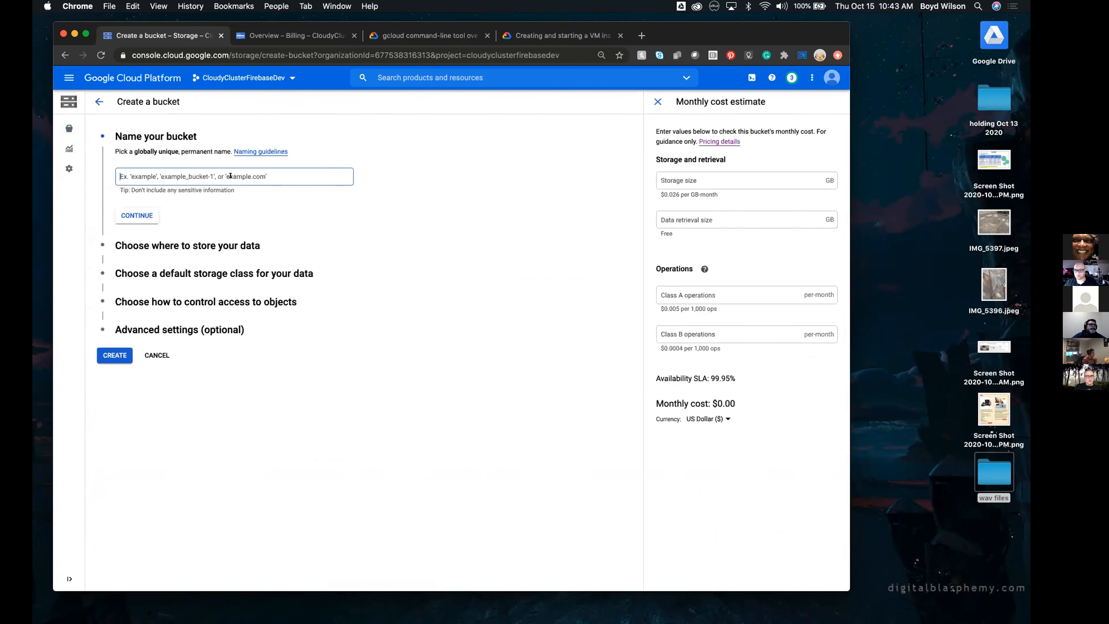
{"action": "type", "text": "boydsbucket"}
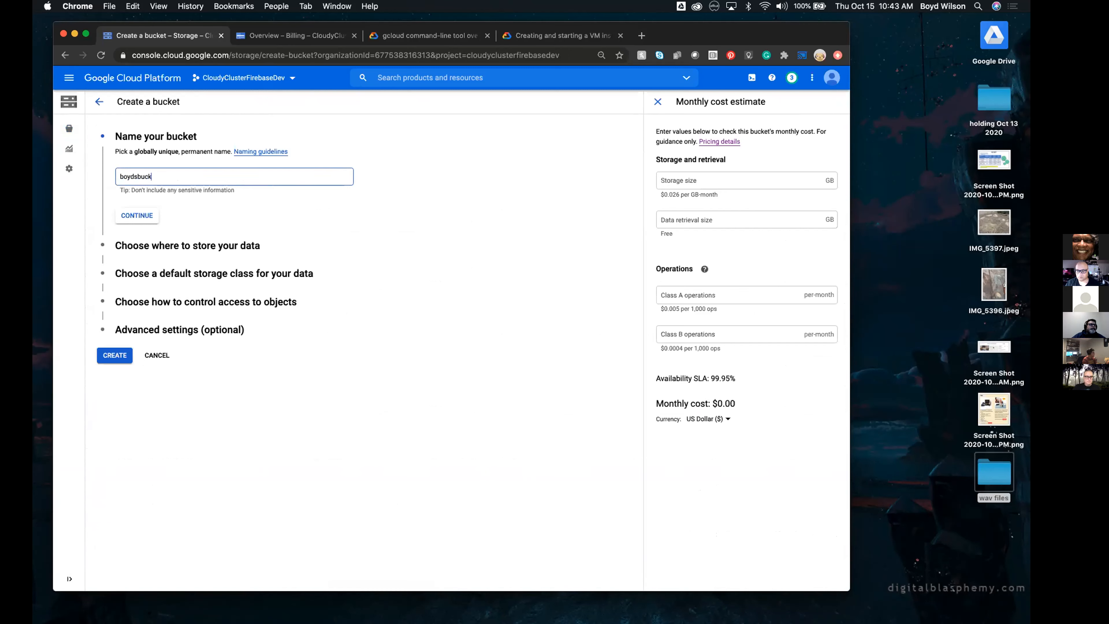
{"action": "left_click", "coordinate": [134, 212]}
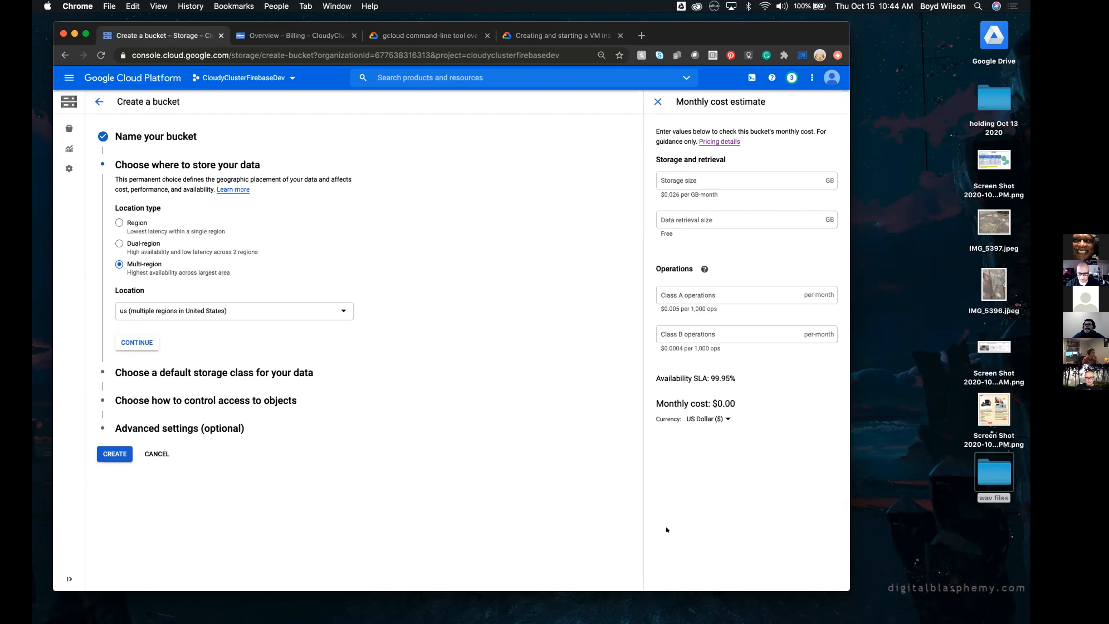
Compare the Archive storage class's cost estimate, then set the bucket's default storage class to Standard
{"action": "left_click", "coordinate": [245, 371]}
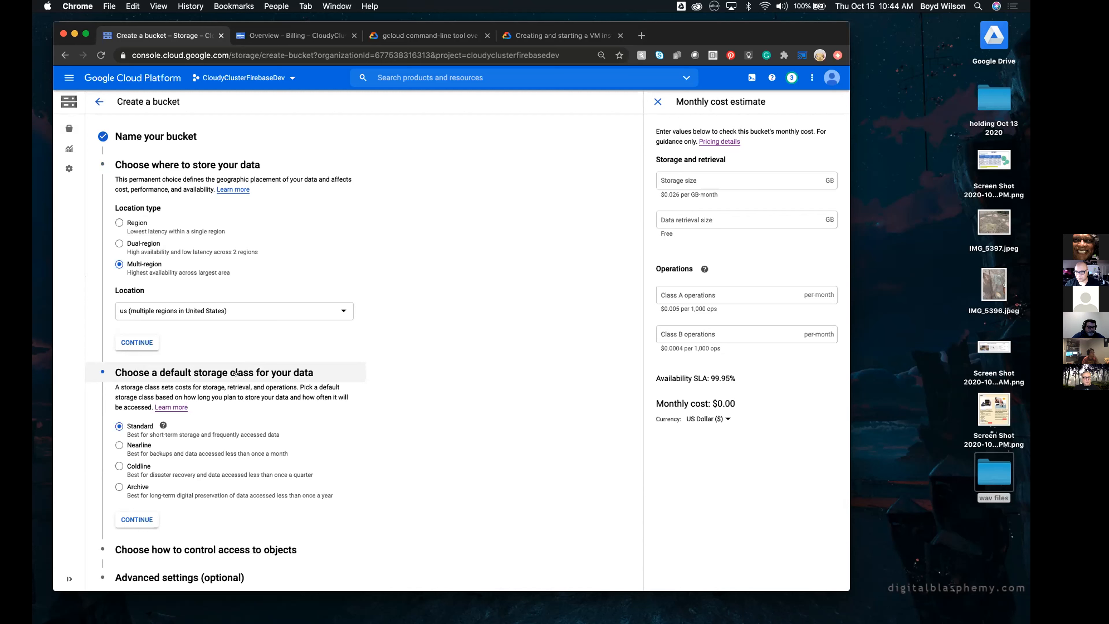
{"action": "left_click", "coordinate": [119, 485]}
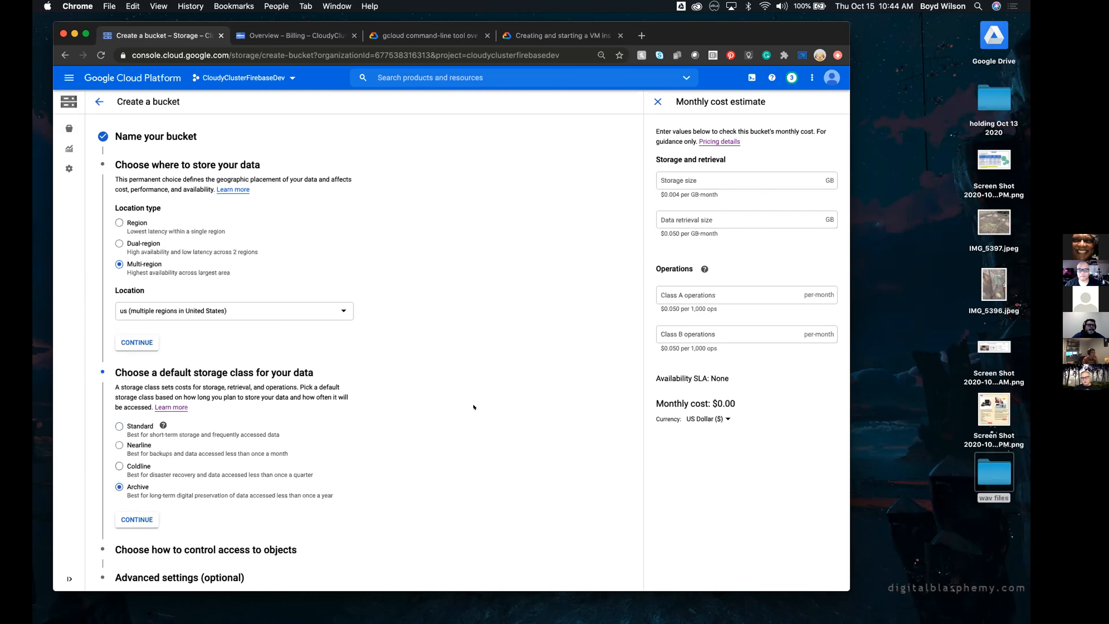
{"action": "left_click", "coordinate": [126, 429]}
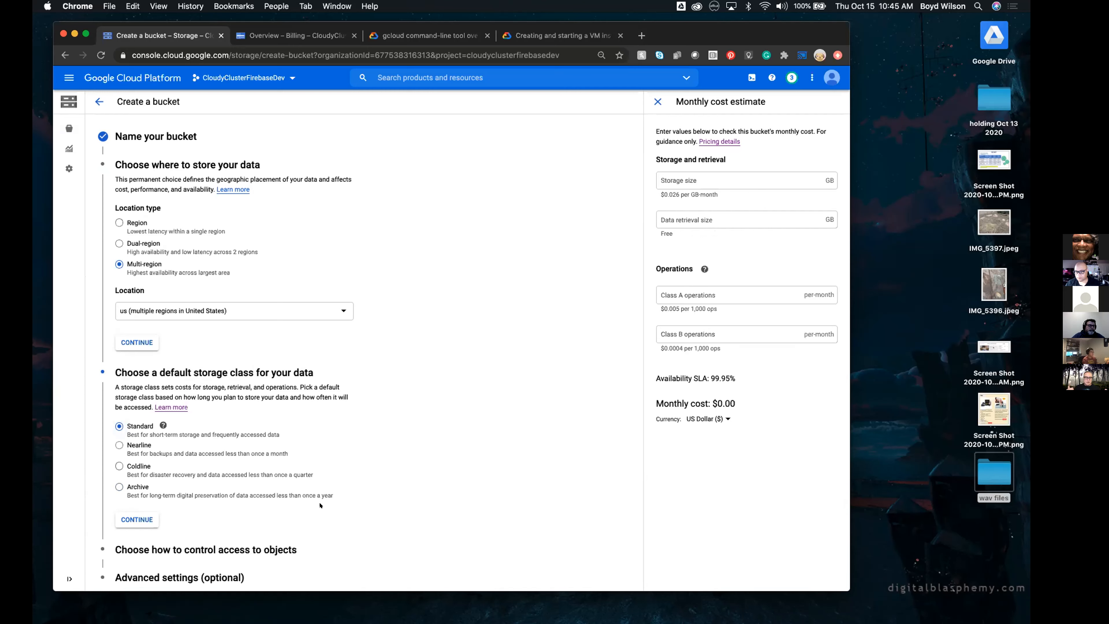
{"action": "scroll", "coordinate": [316, 501], "scroll_direction": "down", "scroll_amount": 1}
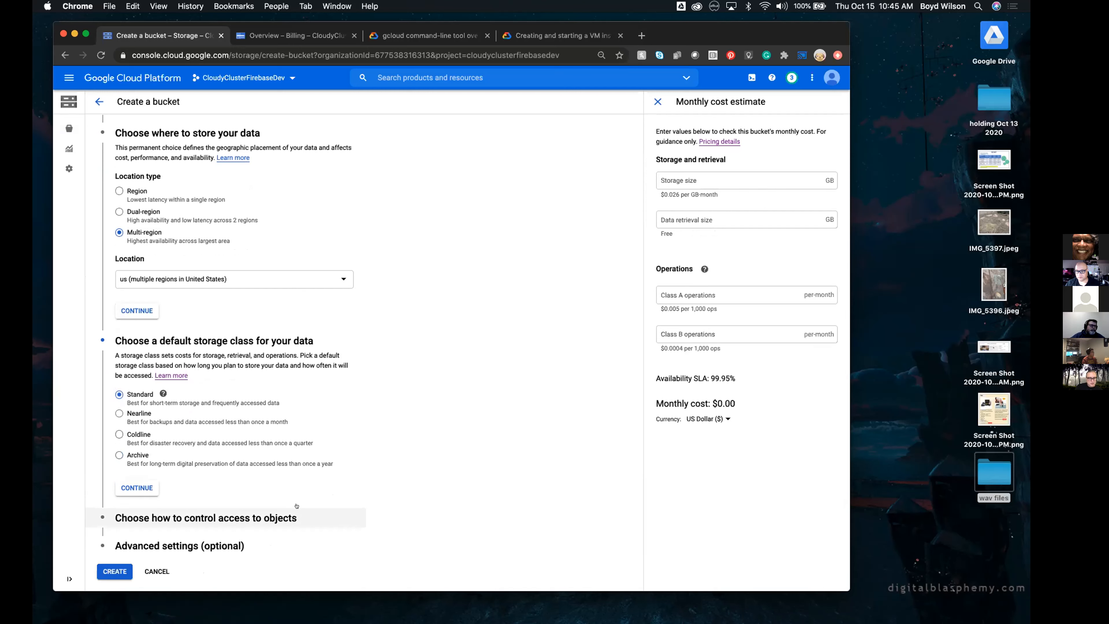
Set the bucket's access control to Fine-grained and create the bucket
{"action": "left_click", "coordinate": [285, 507]}
{"action": "scroll", "coordinate": [436, 371], "scroll_direction": "down", "scroll_amount": 3}
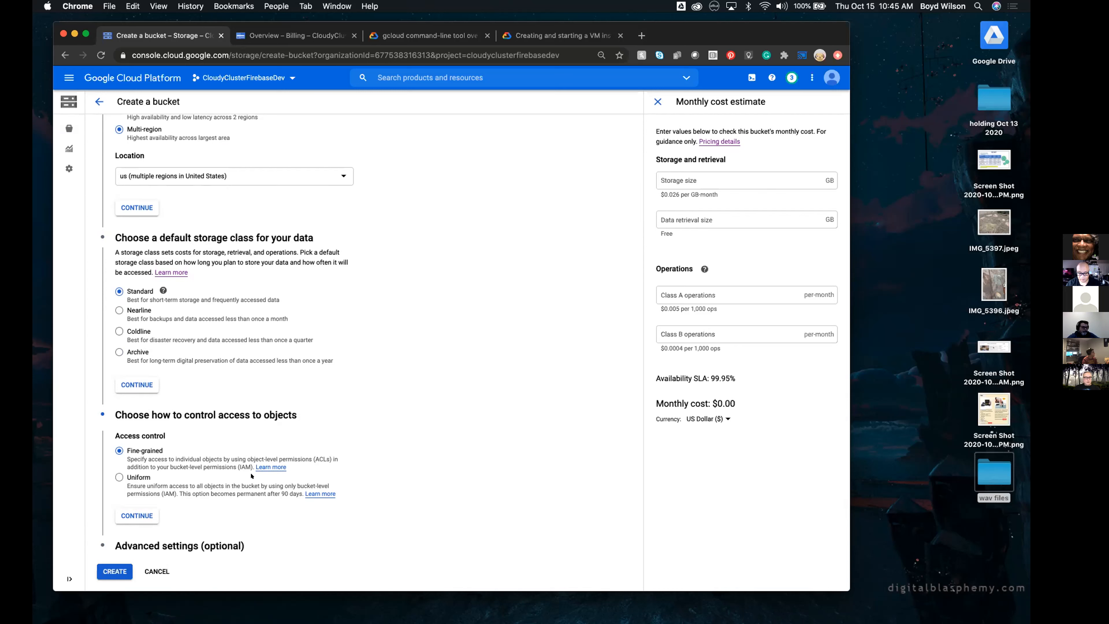
{"action": "left_click", "coordinate": [118, 477]}
{"action": "left_click", "coordinate": [121, 450]}
{"action": "left_click", "coordinate": [108, 567]}
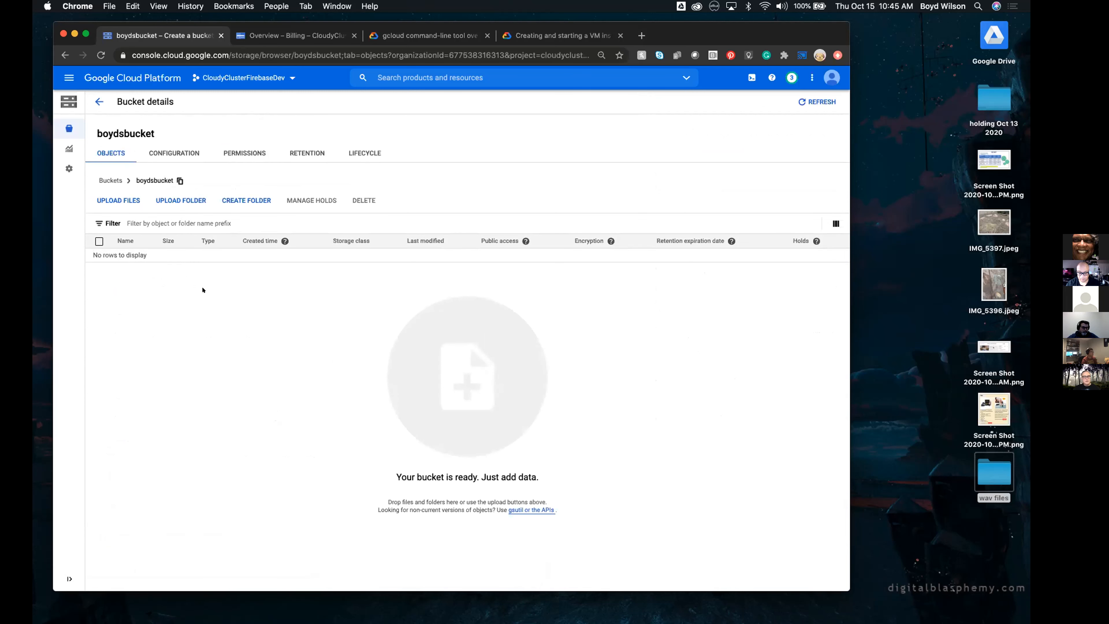
Upload the image Screen Shot 2020-10-14 at 3.16.50 from the desktop into the new bucket, then return to the bucket list
{"action": "left_click", "coordinate": [120, 199]}
{"action": "left_click_drag", "start_coordinate": [997, 156], "coordinate": [275, 370]}
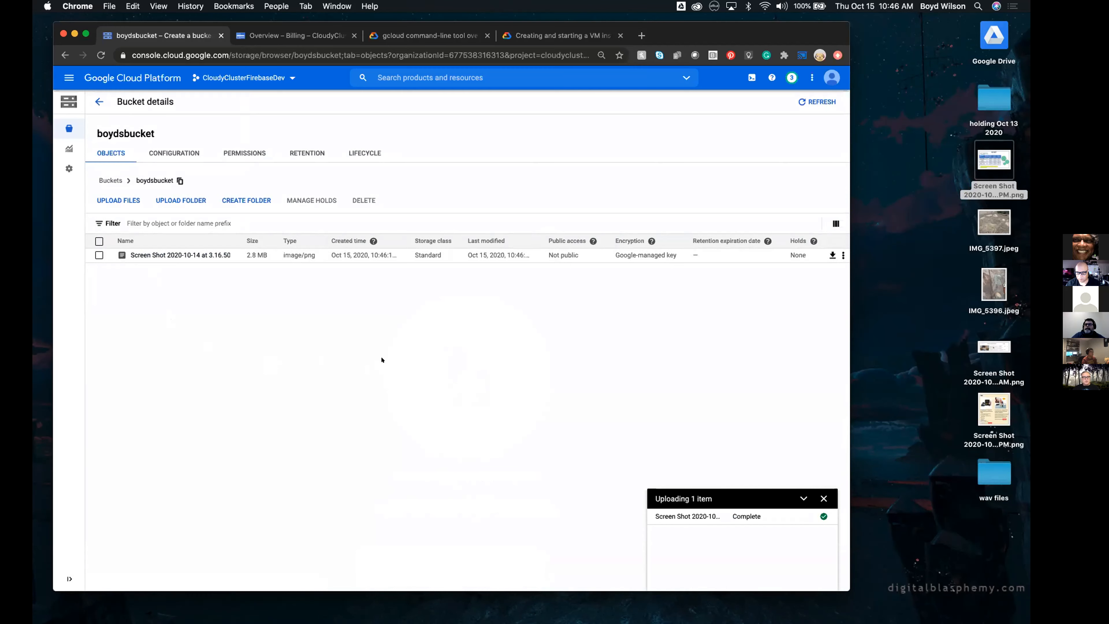
{"action": "left_click", "coordinate": [99, 102]}
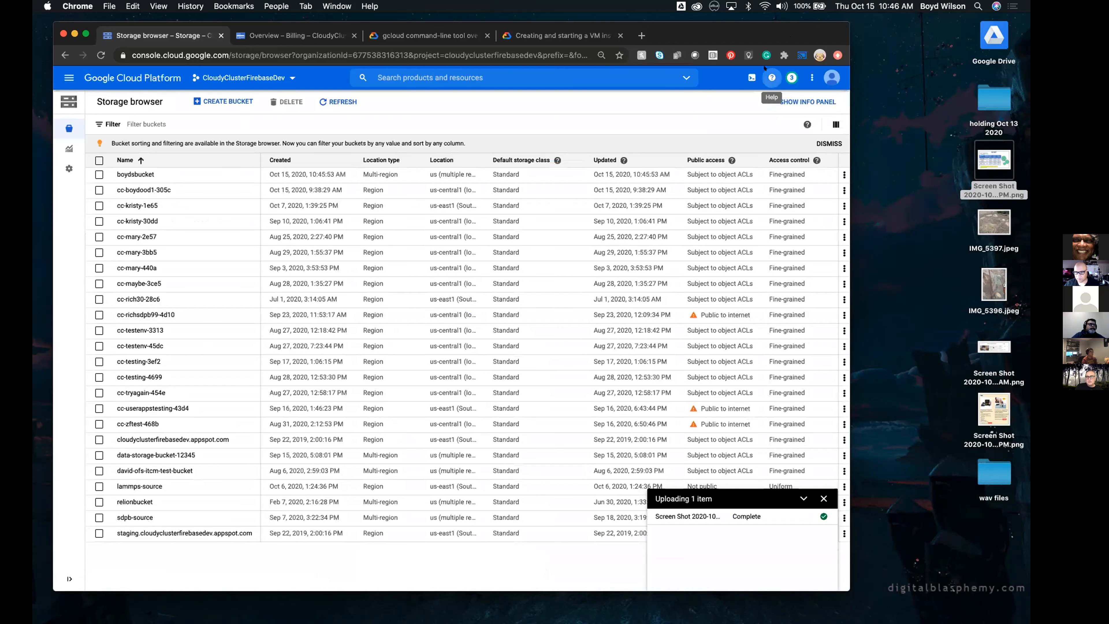
Open the new bucket's permissions, read its public access details and dismiss the upload status
{"action": "left_click_drag", "start_coordinate": [769, 24], "coordinate": [728, 24]}
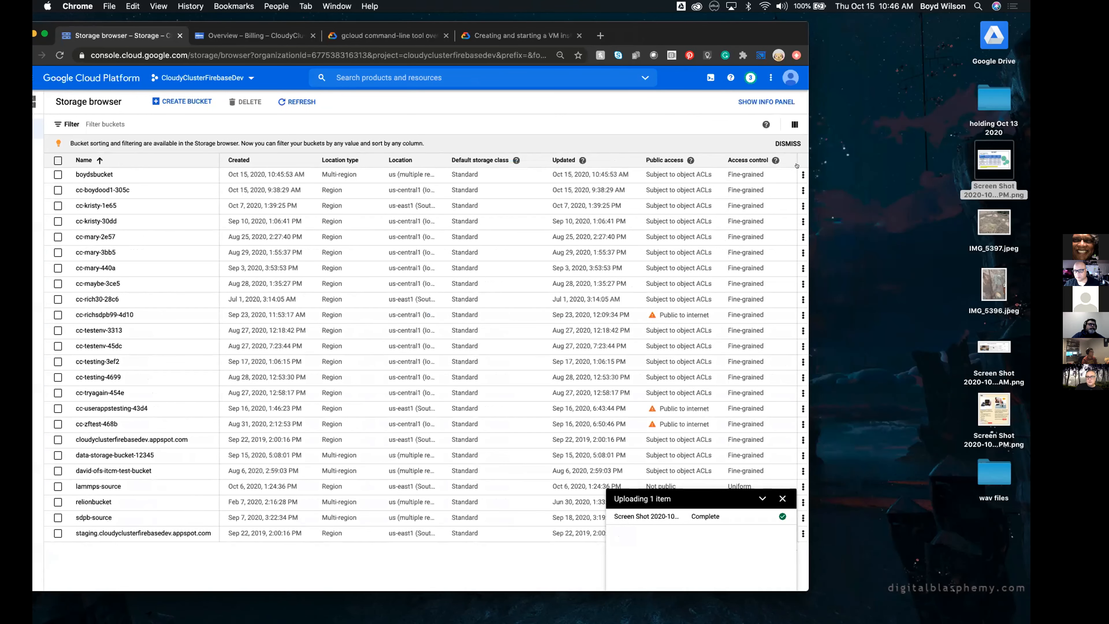
{"action": "left_click", "coordinate": [802, 174]}
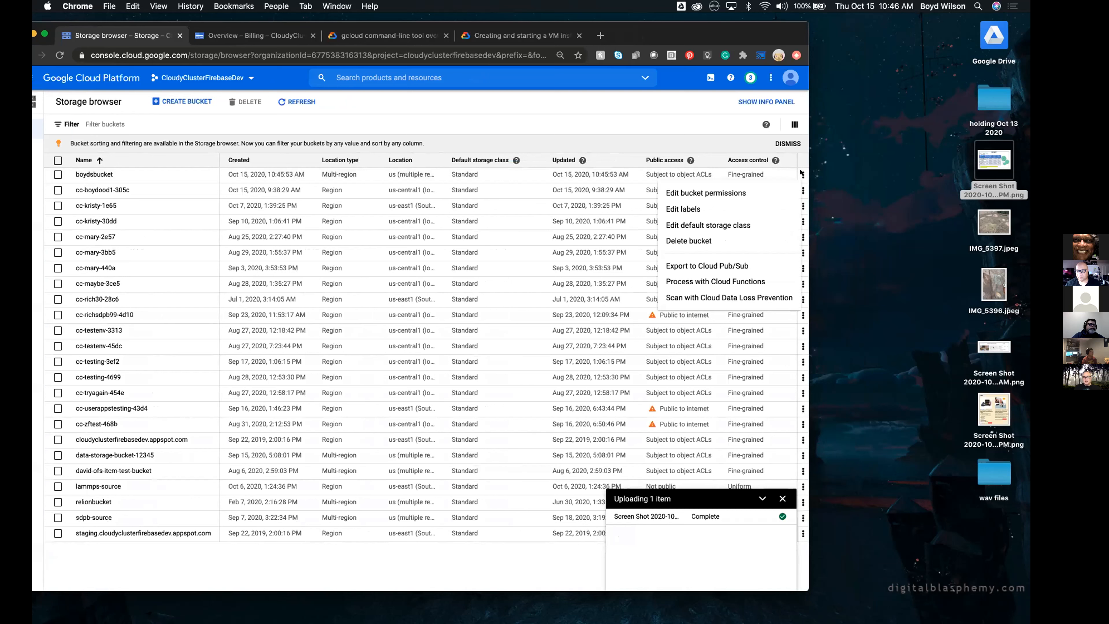
{"action": "left_click", "coordinate": [751, 188]}
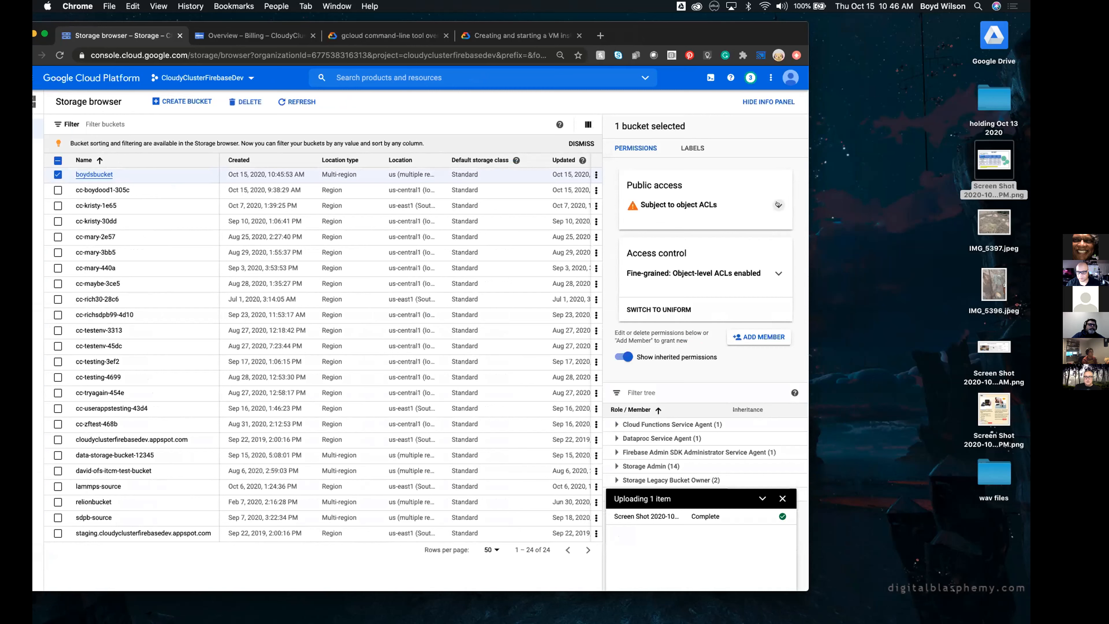
{"action": "left_click", "coordinate": [777, 205]}
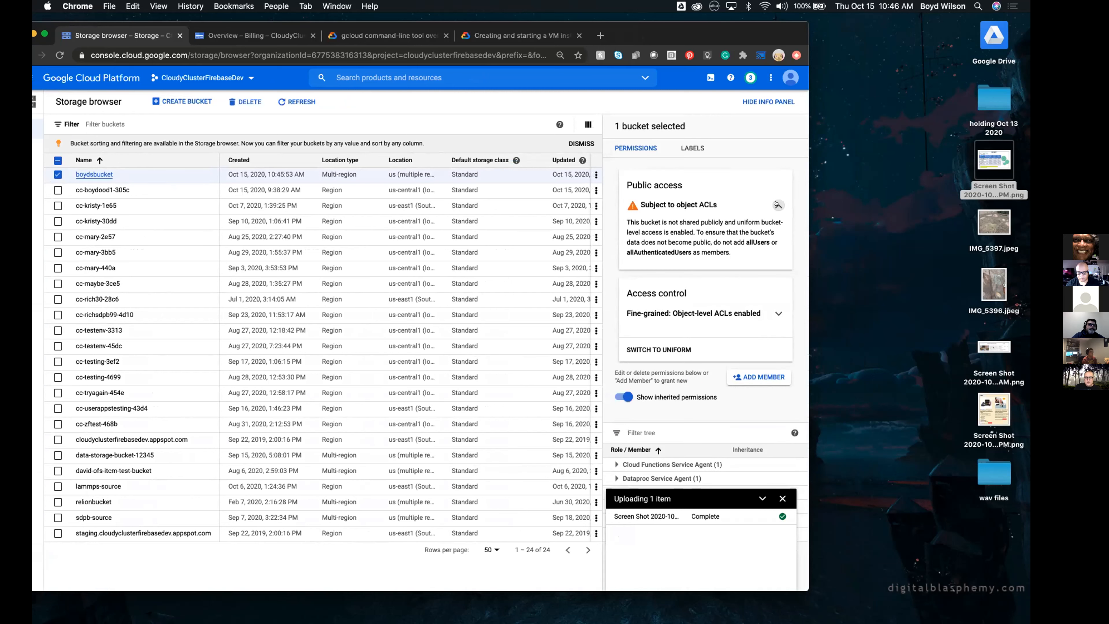
{"action": "left_click", "coordinate": [778, 205]}
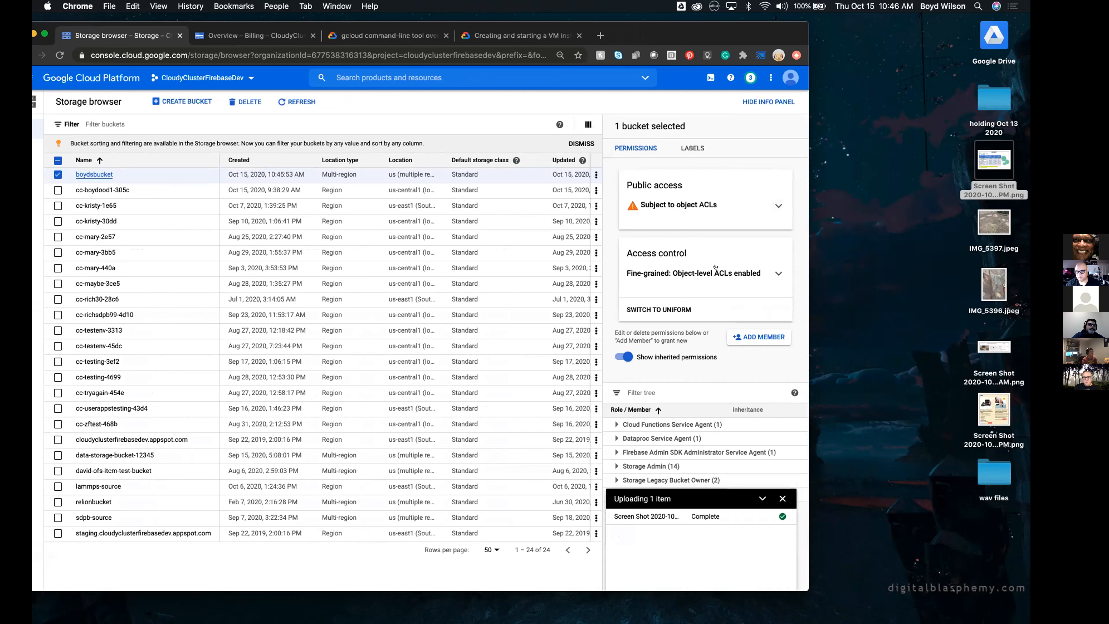
{"action": "left_click", "coordinate": [780, 498]}
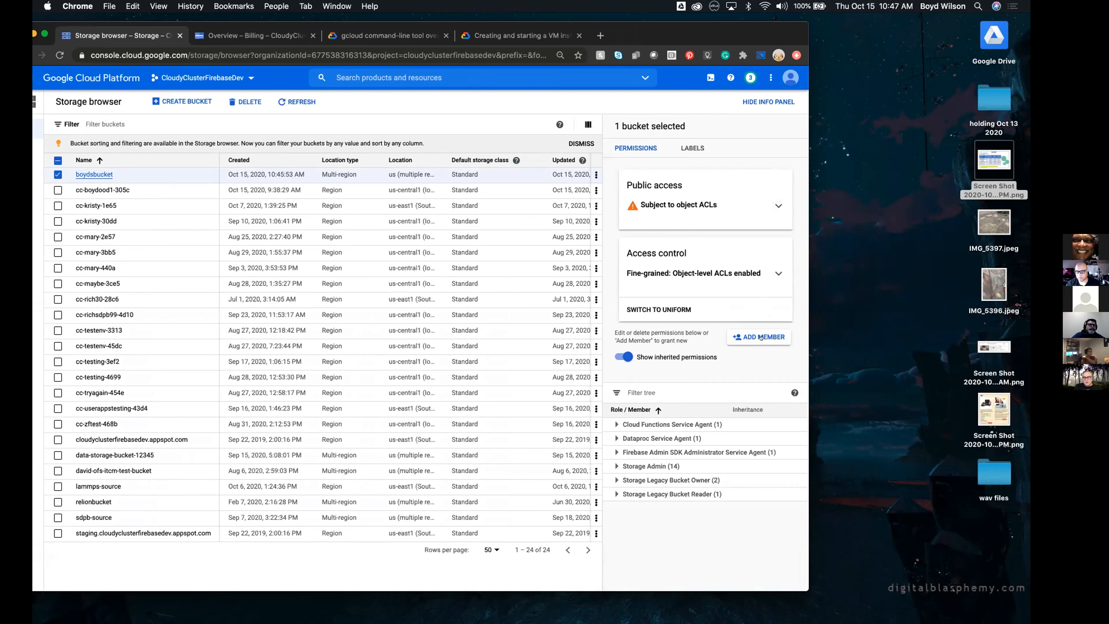
Grant allUsers the Cloud Storage role Storage Object Viewer on the new bucket and allow public access
{"action": "left_click", "coordinate": [748, 337]}
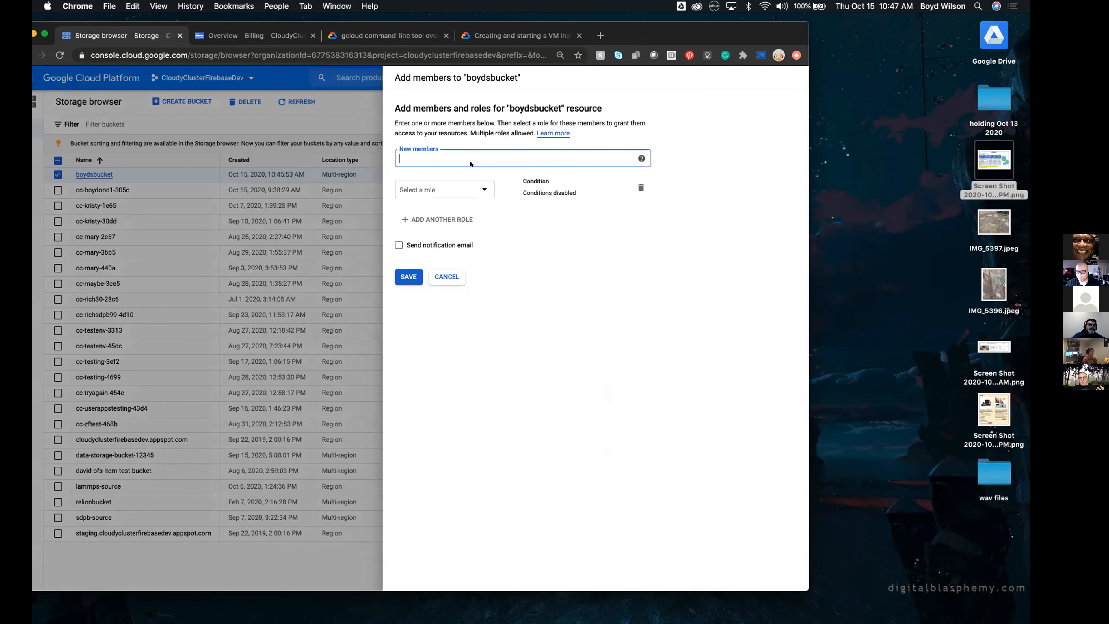
{"action": "type", "text": "all"}
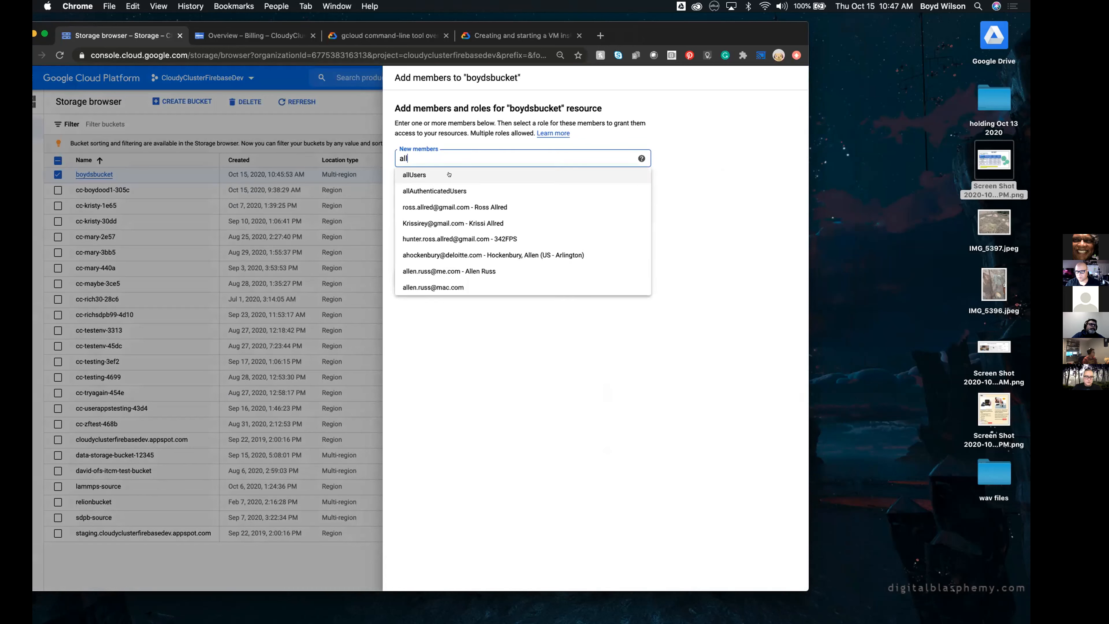
{"action": "left_click", "coordinate": [440, 174]}
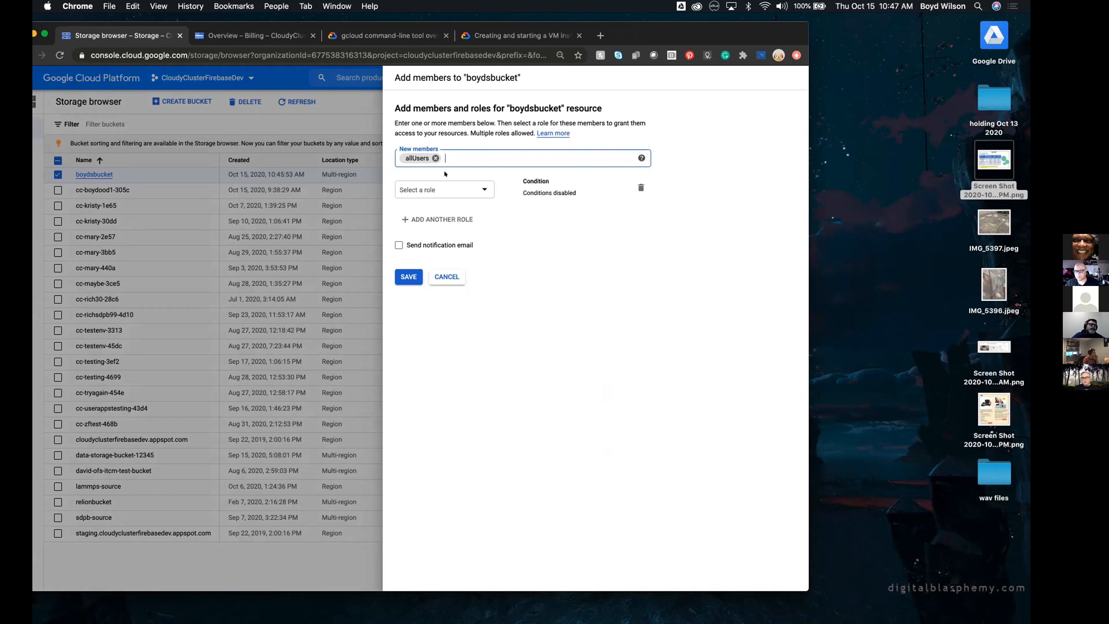
{"action": "left_click", "coordinate": [437, 183]}
{"action": "left_click", "coordinate": [437, 184]}
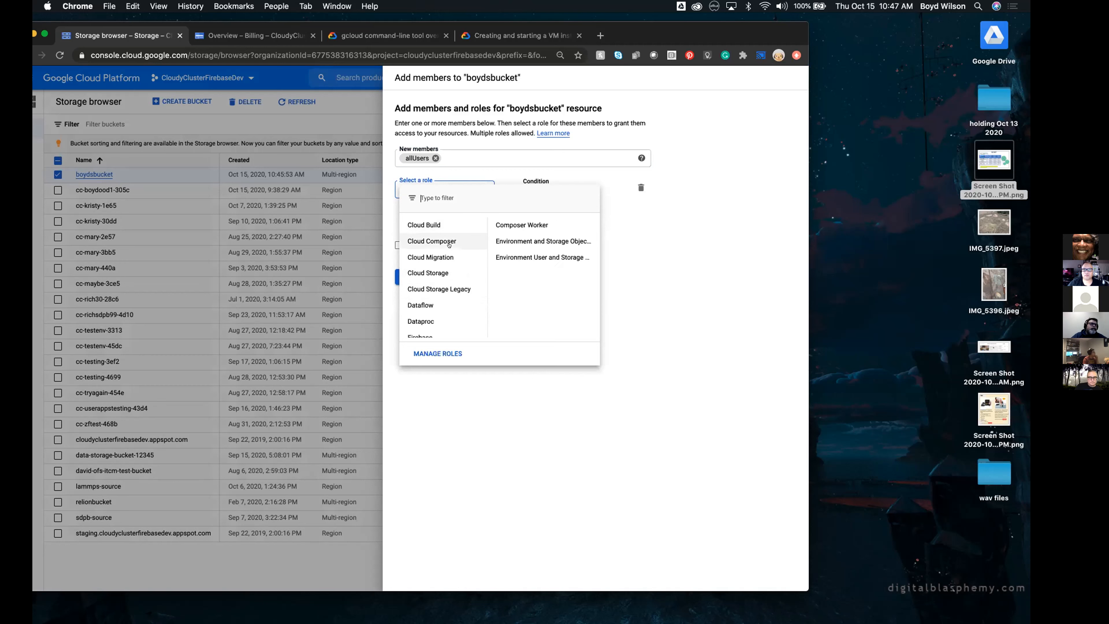
{"action": "scroll", "coordinate": [449, 271], "scroll_direction": "down", "scroll_amount": 5}
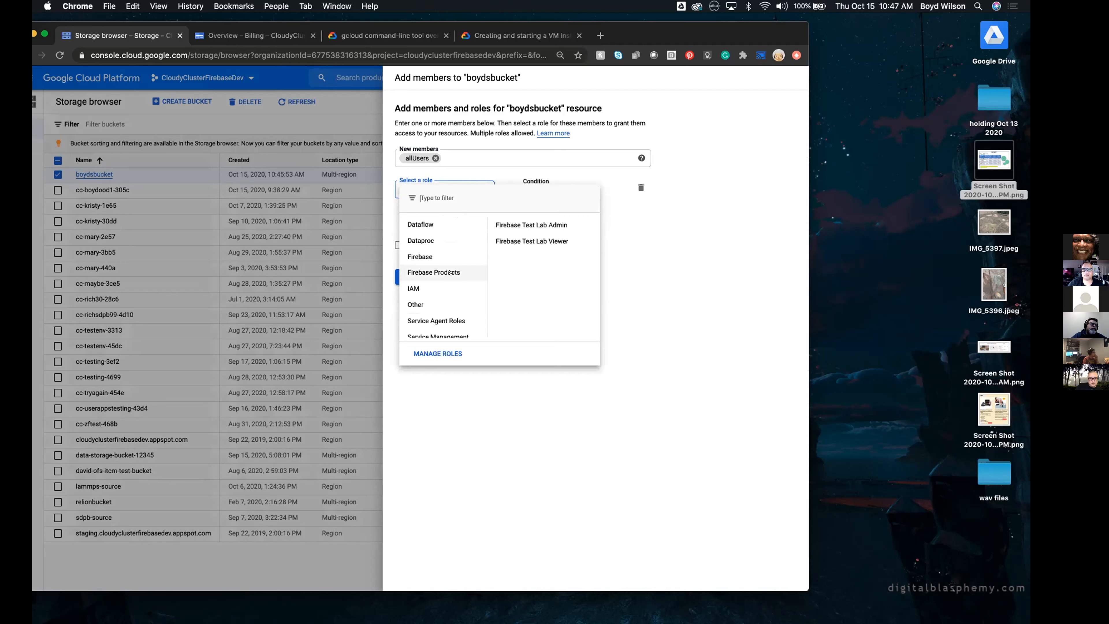
{"action": "scroll", "coordinate": [449, 272], "scroll_direction": "up", "scroll_amount": 5}
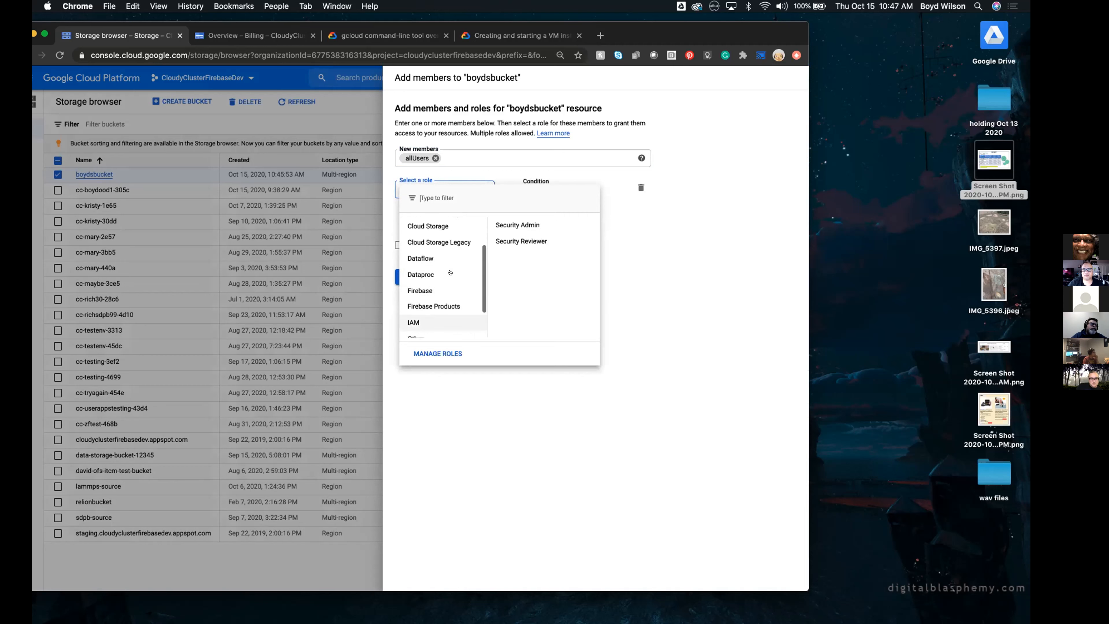
{"action": "left_click", "coordinate": [454, 271]}
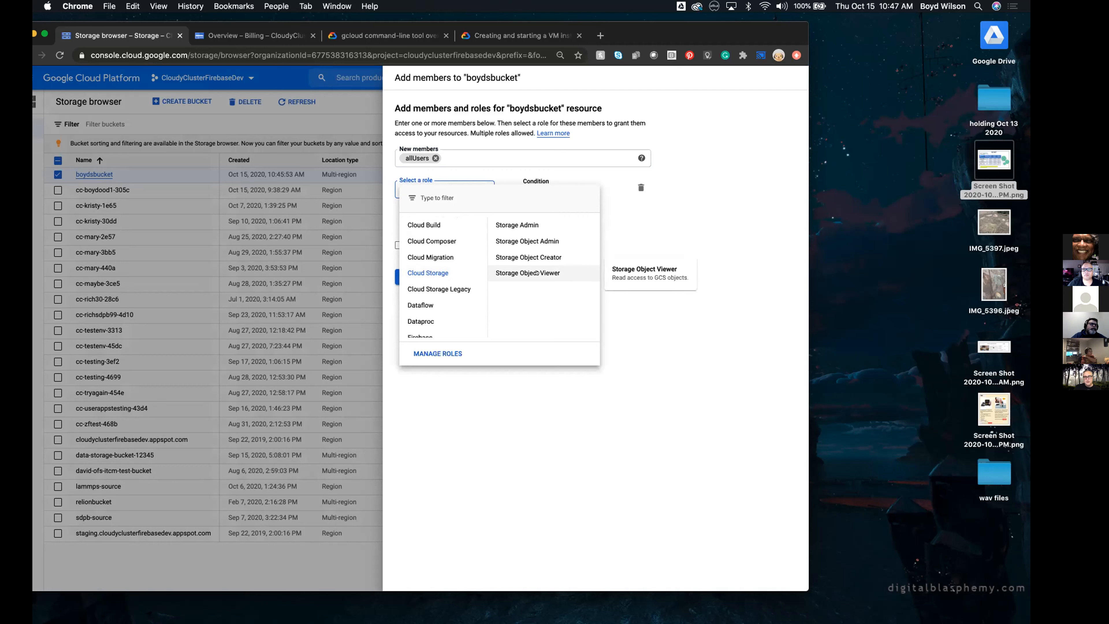
{"action": "left_click", "coordinate": [536, 272]}
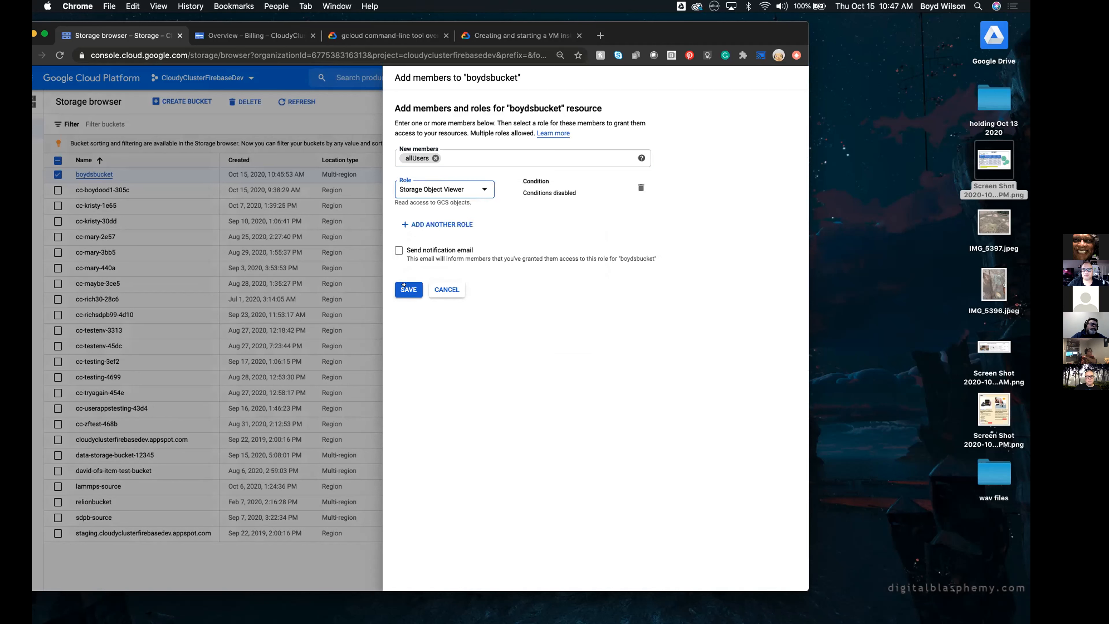
{"action": "left_click", "coordinate": [404, 286]}
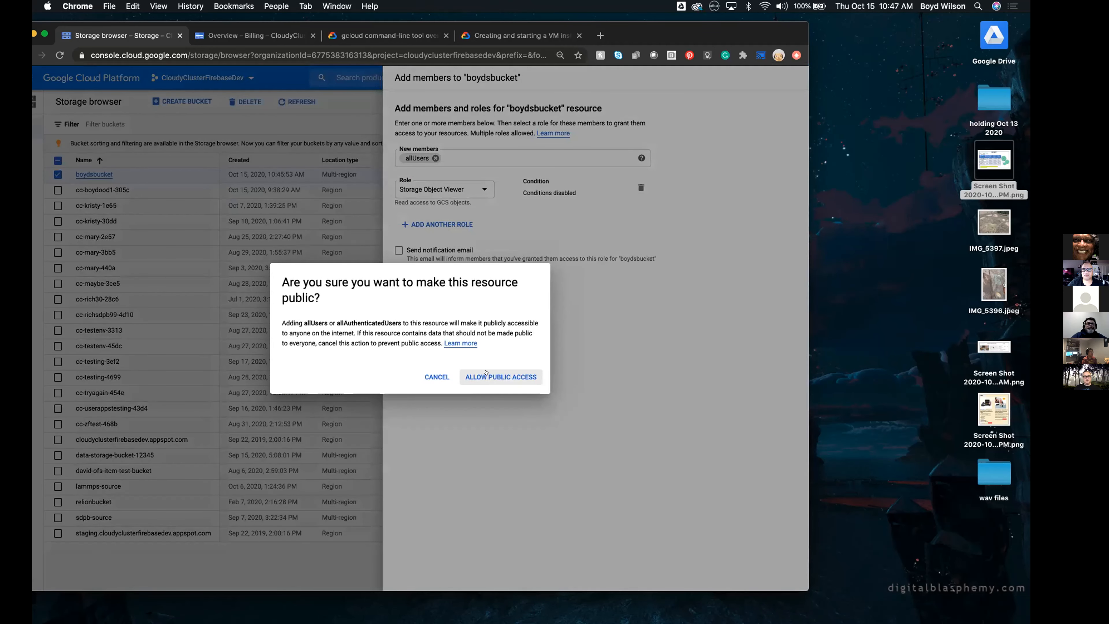
{"action": "left_click", "coordinate": [486, 373]}
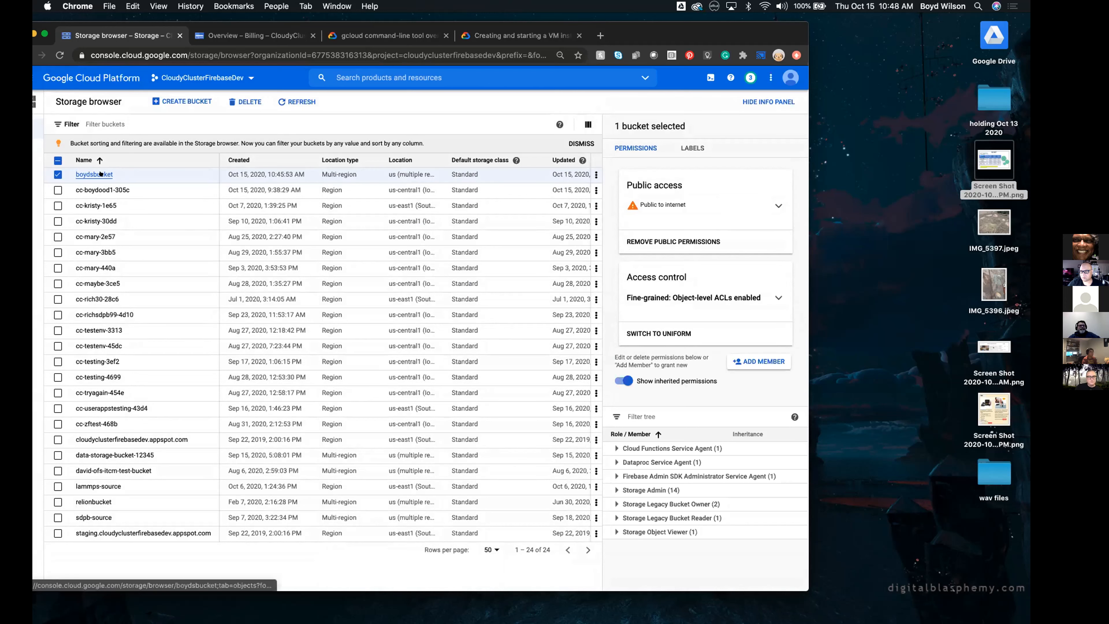
Delete the newly created bucket, confirming the deletion with the bucket's name
{"action": "left_click", "coordinate": [244, 102]}
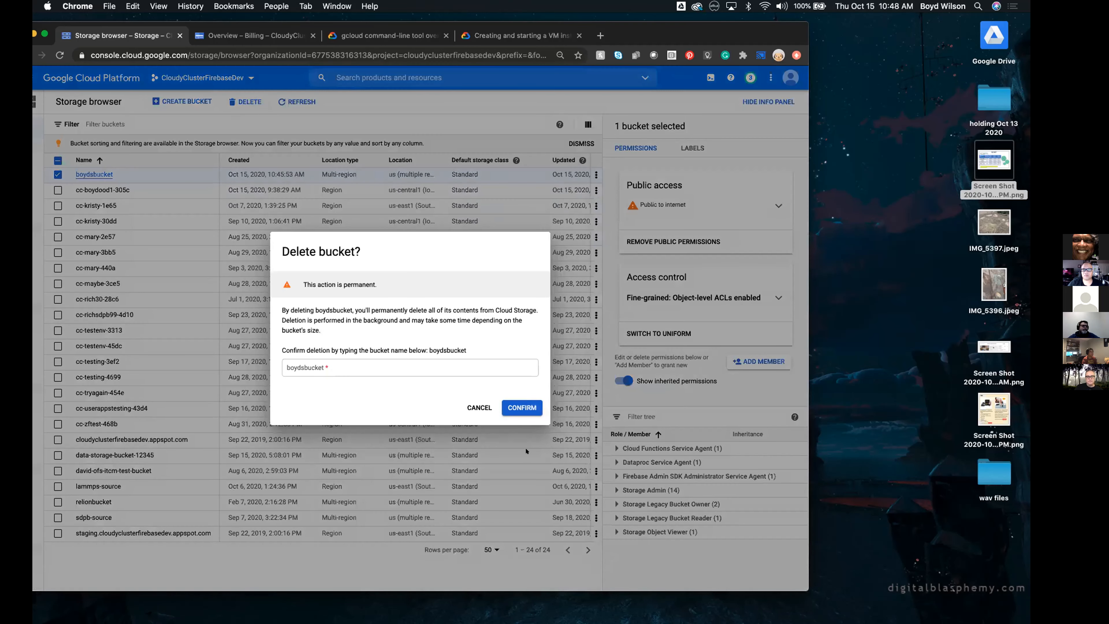
{"action": "left_click", "coordinate": [381, 367]}
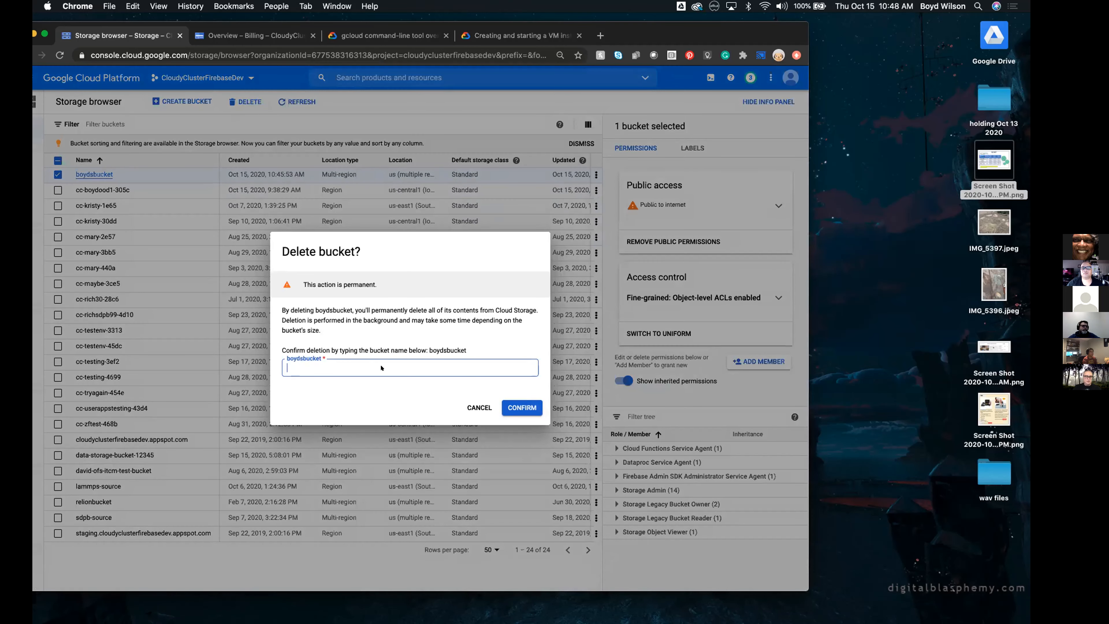
{"action": "type", "text": "boyds"}
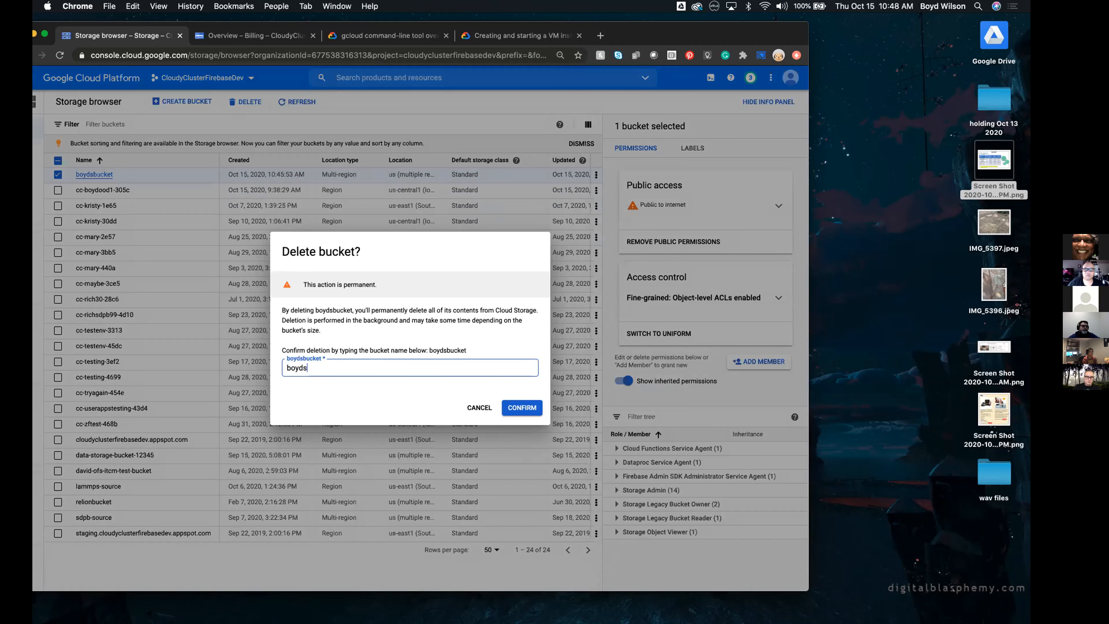
{"action": "type", "text": "bucket"}
{"action": "left_click", "coordinate": [515, 406]}
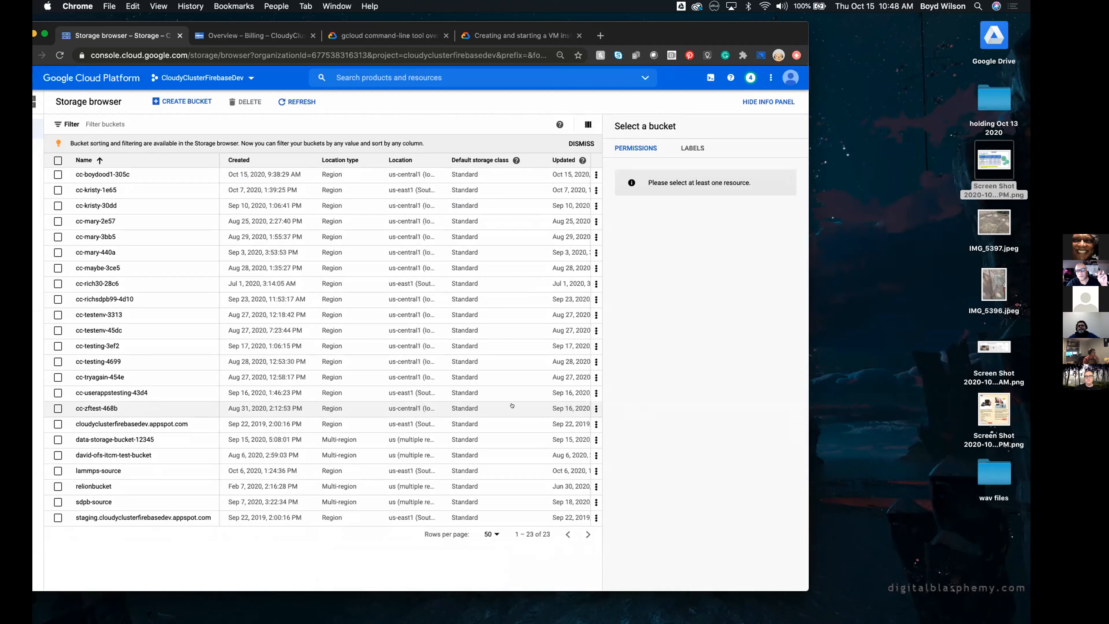
Move the browser window back fully into view and widen it across most of the screen
{"action": "left_click_drag", "start_coordinate": [715, 33], "coordinate": [756, 39]}
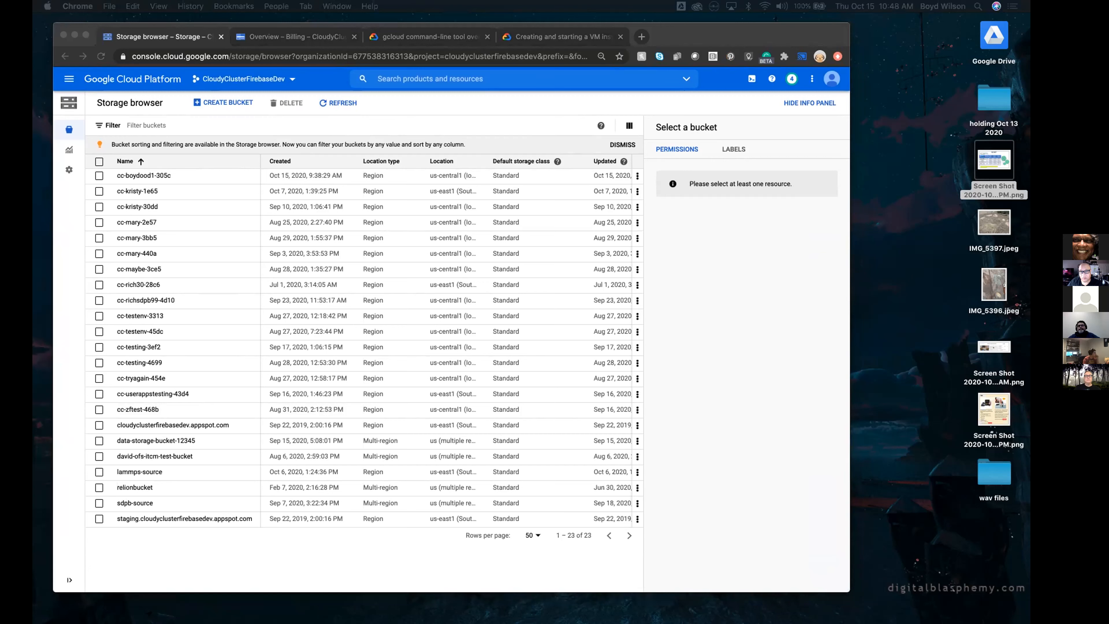
{"action": "key", "text": "super+Tab"}
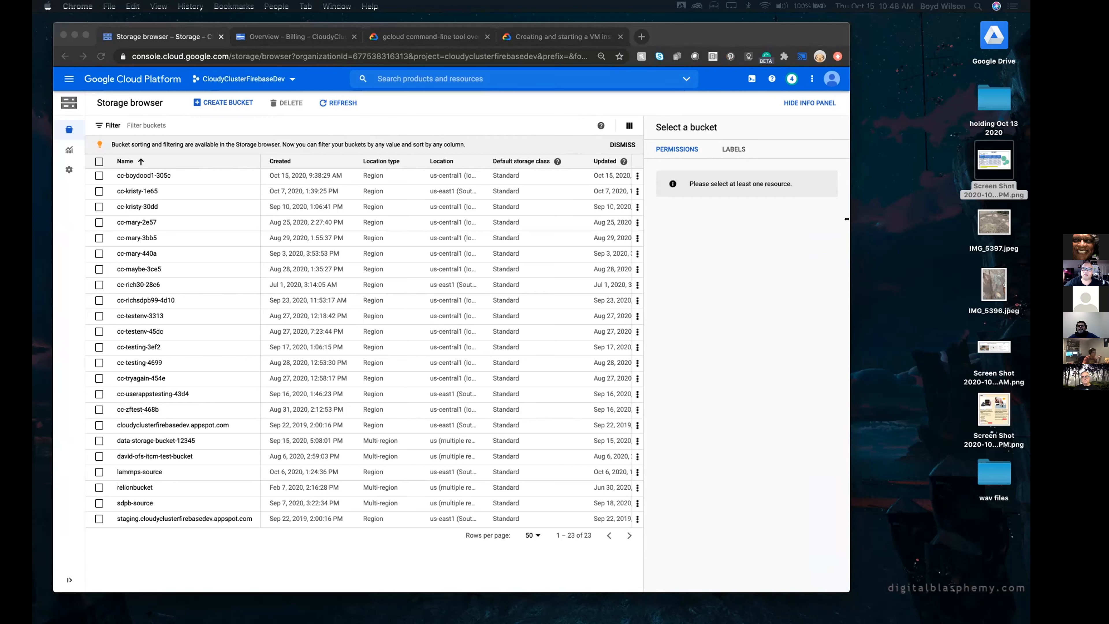
{"action": "left_click_drag", "start_coordinate": [849, 244], "coordinate": [1006, 243]}
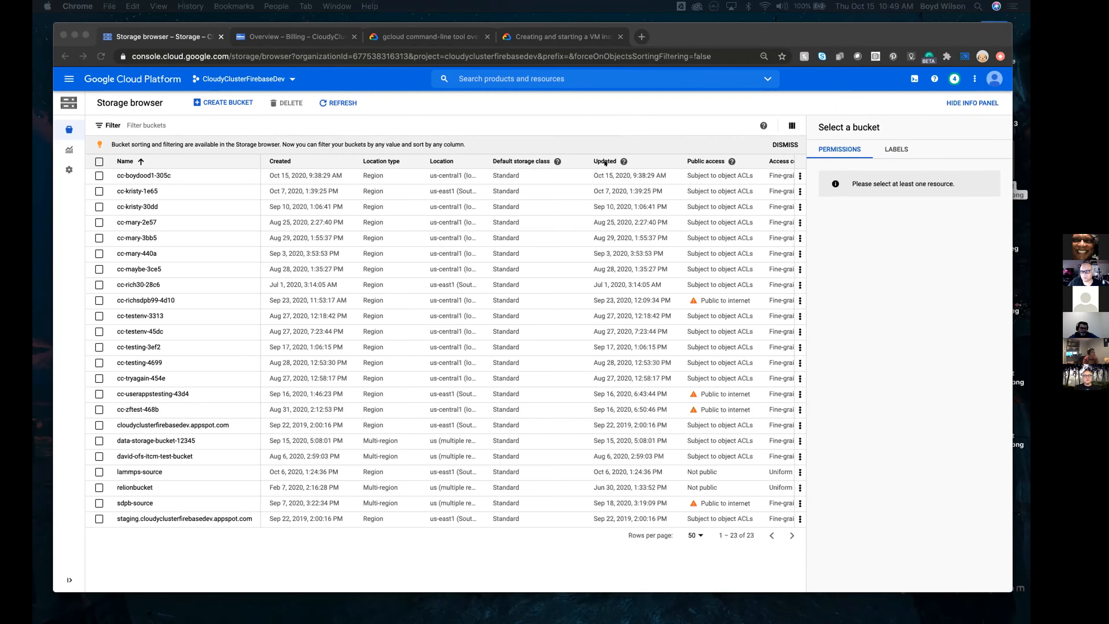
Open the Qwiklabs free training page go.qwiklabs.com/qwiklabs-free in a new browser tab from the copied address
{"action": "left_click", "coordinate": [69, 77]}
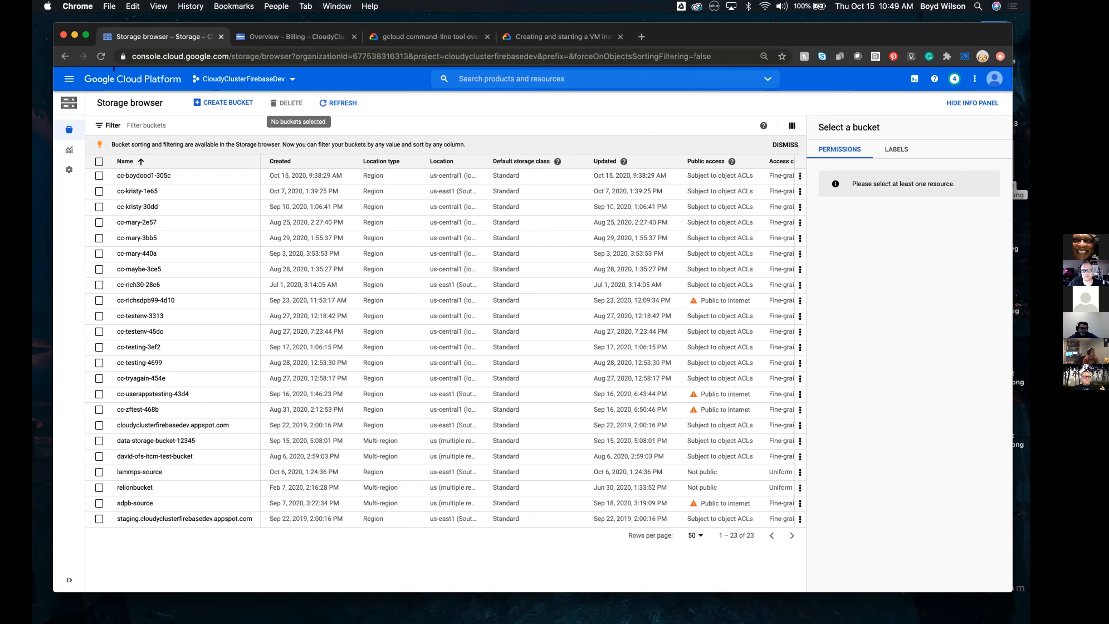
{"action": "key", "text": "super+t"}
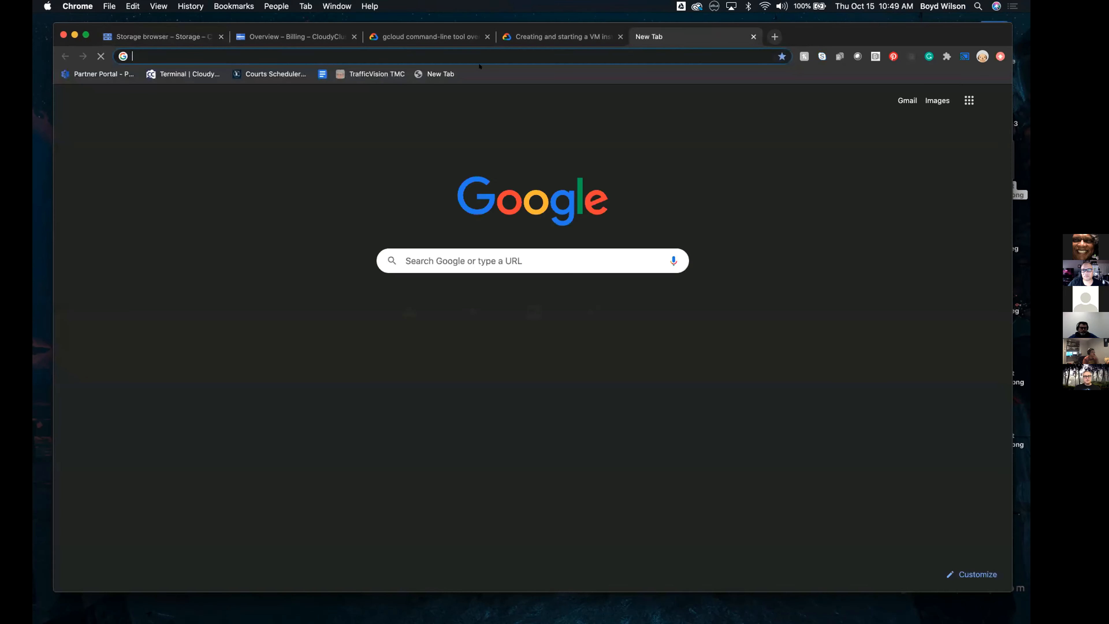
{"action": "left_click", "coordinate": [489, 56]}
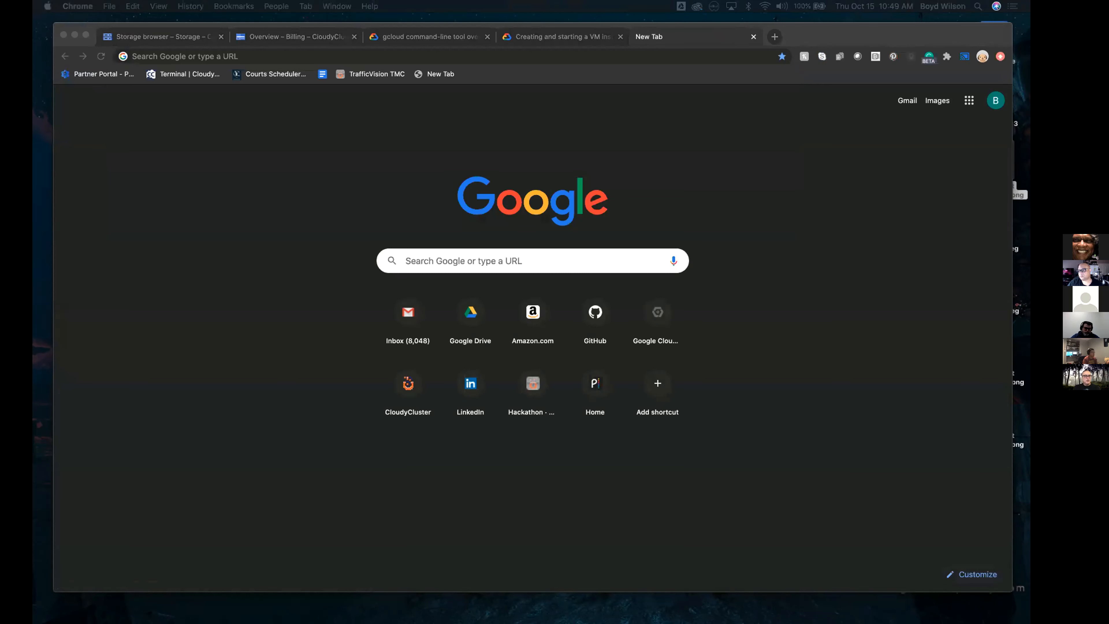
{"action": "left_click", "coordinate": [292, 51]}
{"action": "type", "text": "https://go.qwiklabs.com/qwiklabs-free"}
{"action": "key", "text": "Return"}
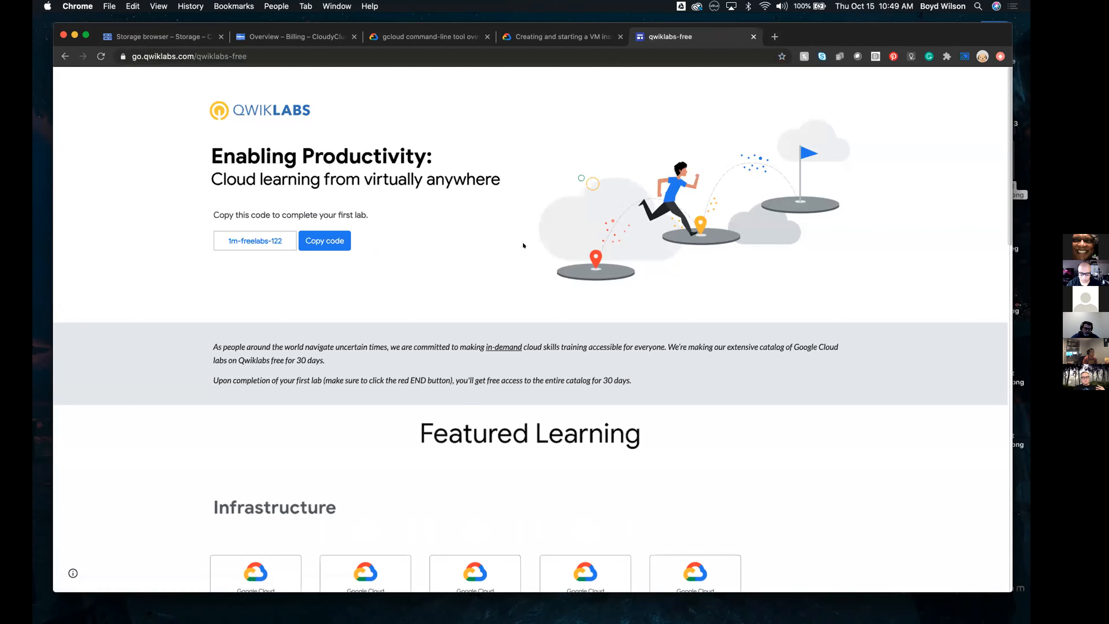
Open the main Qwiklabs site qwiklabs.com in a new browser tab, keeping the free training page open beside it
{"action": "scroll", "coordinate": [523, 245], "scroll_direction": "down", "scroll_amount": 3}
{"action": "scroll", "coordinate": [523, 244], "scroll_direction": "up", "scroll_amount": 3}
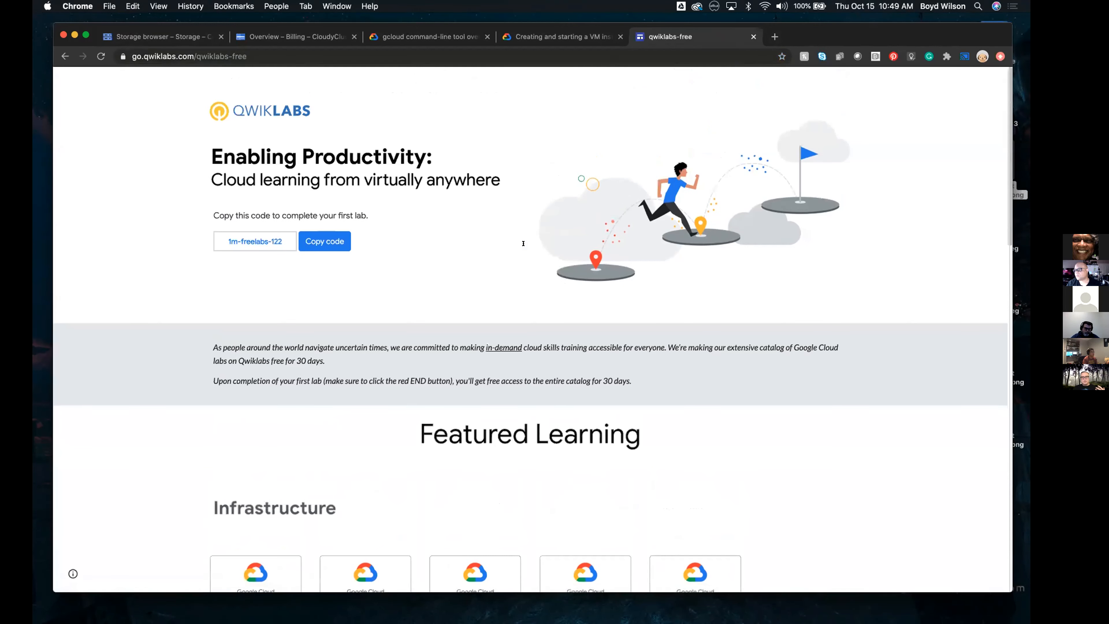
{"action": "left_click", "coordinate": [774, 38]}
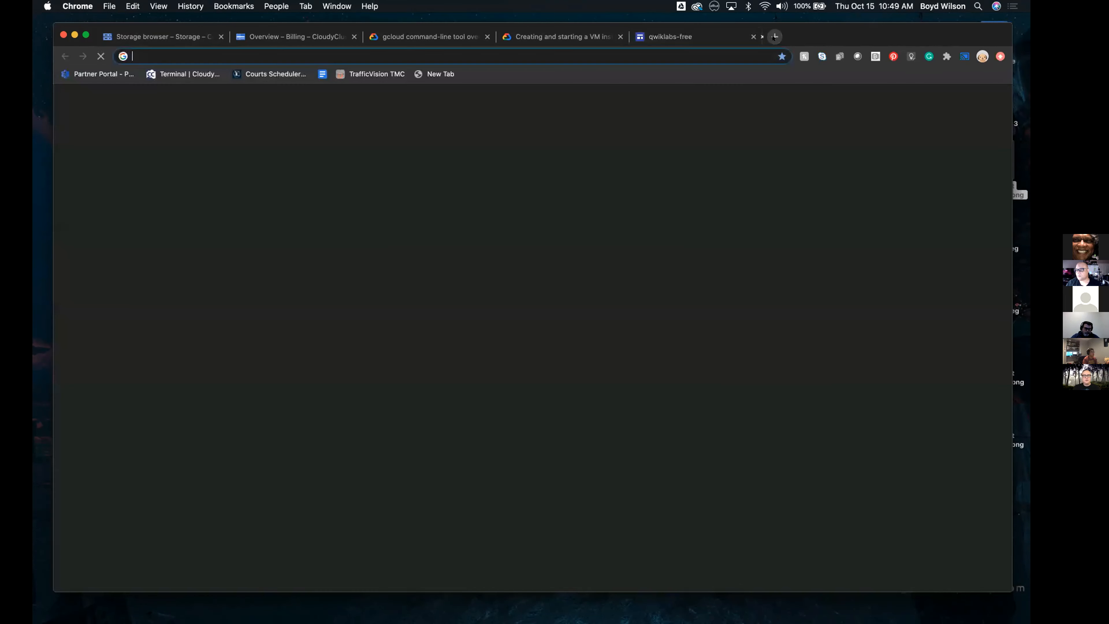
{"action": "type", "text": "q"}
{"action": "key", "text": "Return"}
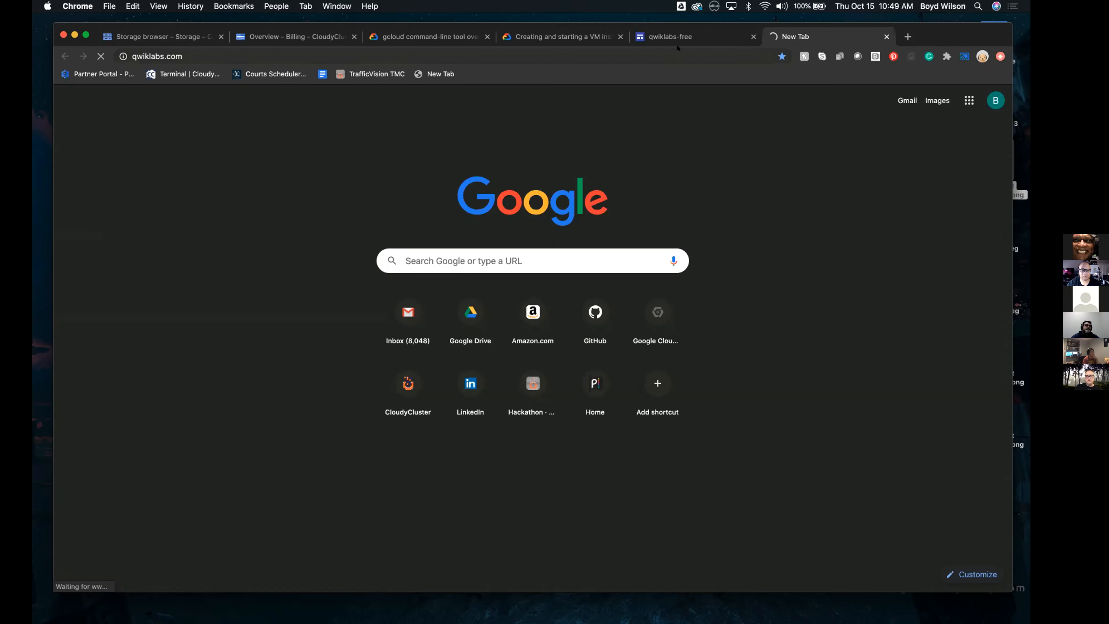
{"action": "left_click", "coordinate": [677, 32]}
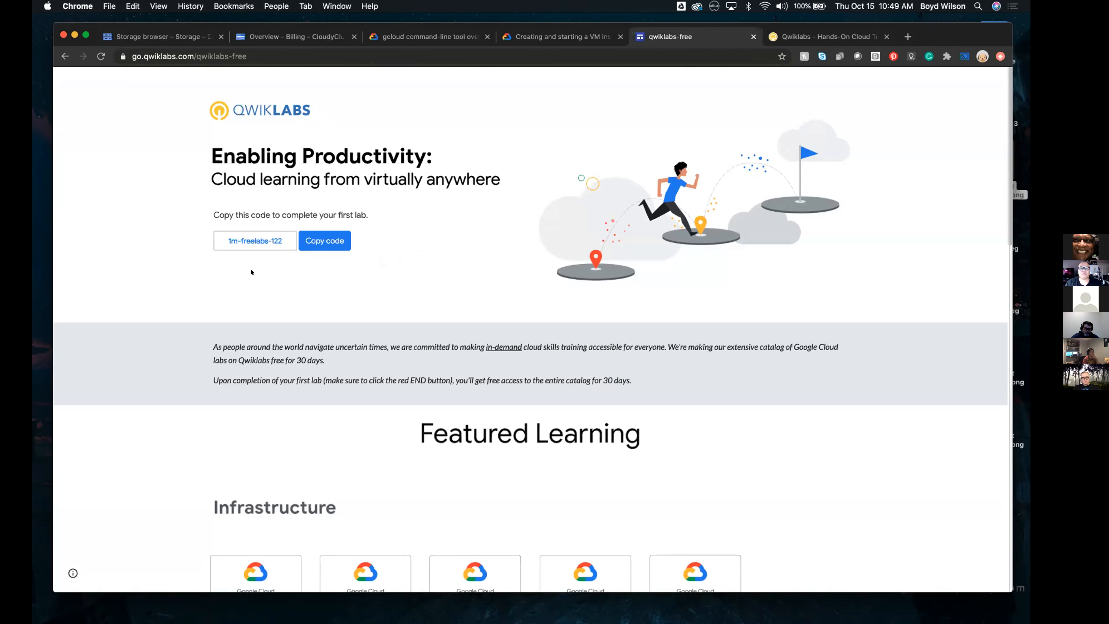
{"action": "left_click", "coordinate": [838, 35]}
Open the featured quest Set up and Configure a Cloud Environment in Google Cloud and view its prerequisites and first labs
{"action": "scroll", "coordinate": [517, 317], "scroll_direction": "down", "scroll_amount": 3}
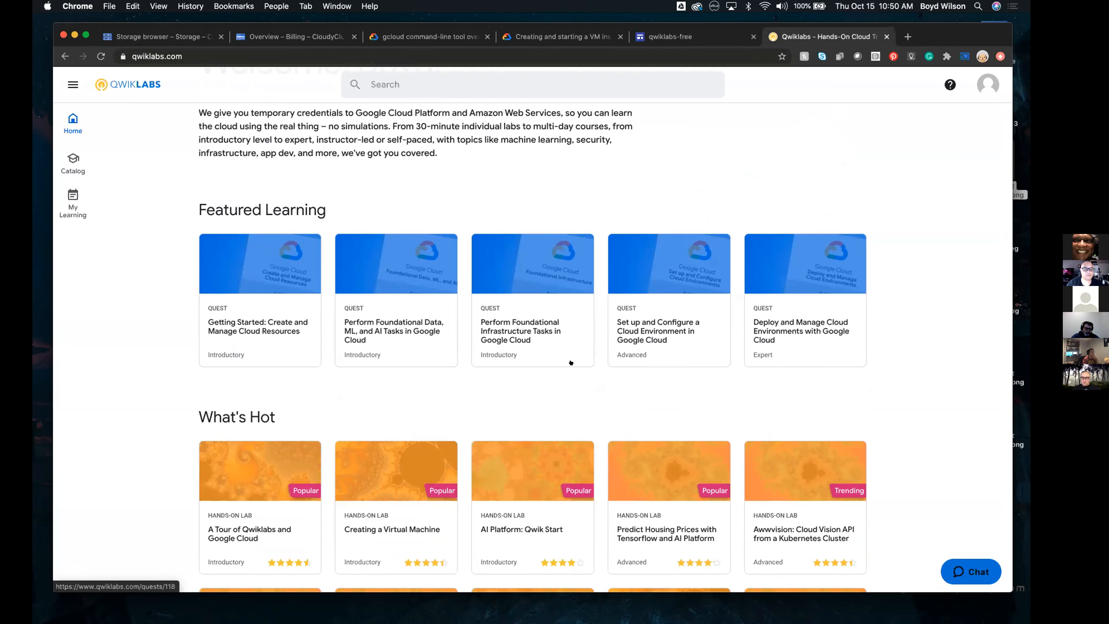
{"action": "left_click", "coordinate": [636, 317]}
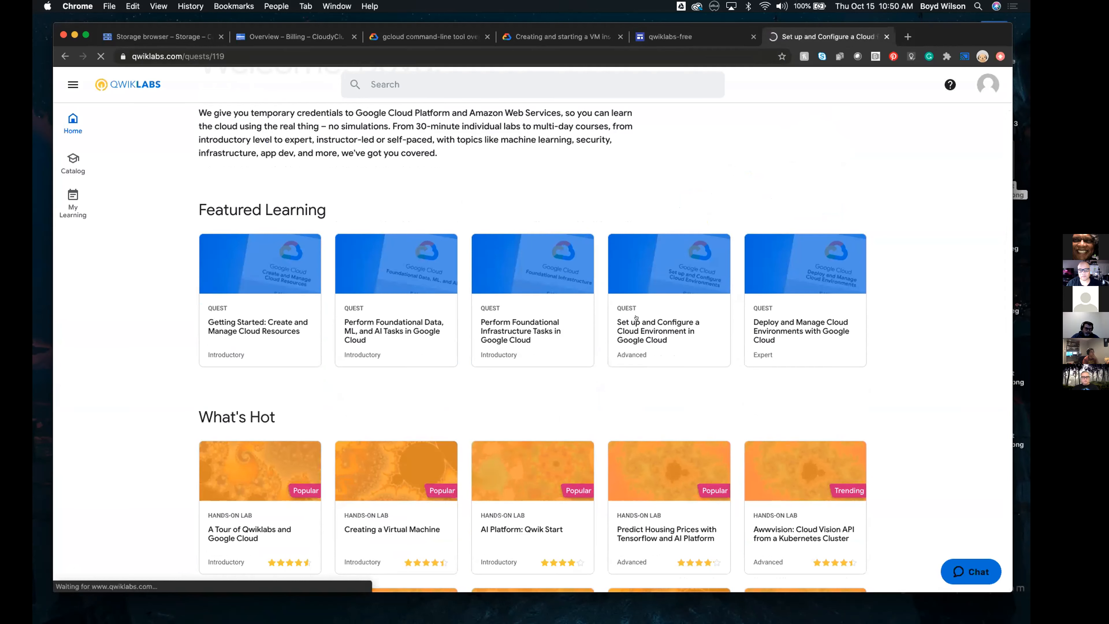
{"action": "scroll", "coordinate": [428, 412], "scroll_direction": "down", "scroll_amount": 5}
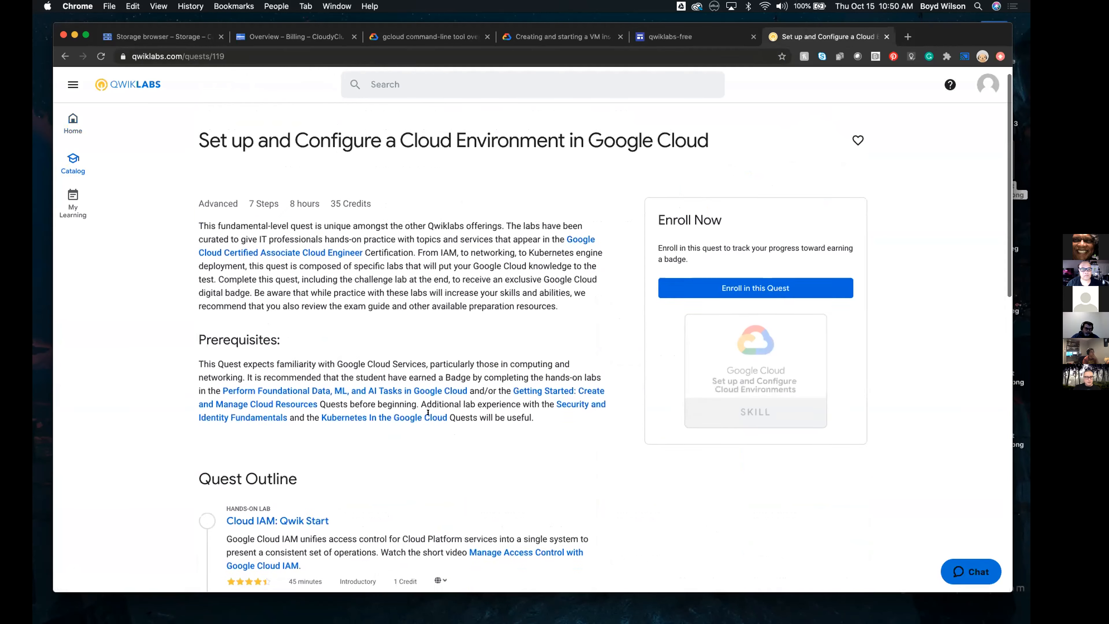
{"action": "scroll", "coordinate": [427, 405], "scroll_direction": "down", "scroll_amount": 3}
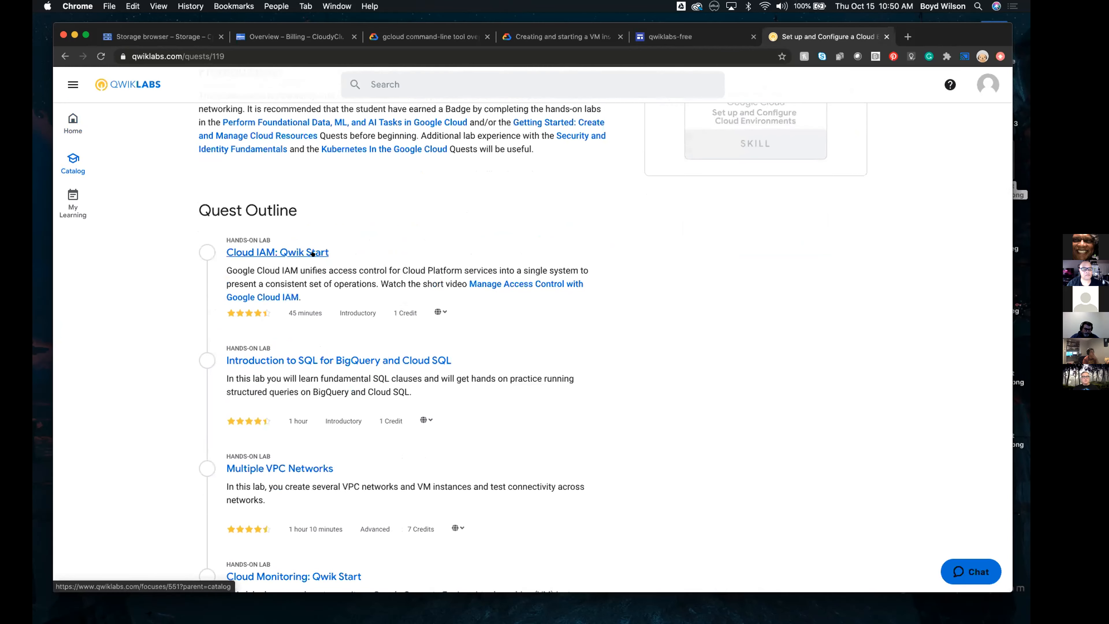
Open the Cloud IAM: Qwik Start lab and read its instructions from the overview through the IAM console and project level roles
{"action": "left_click", "coordinate": [313, 252]}
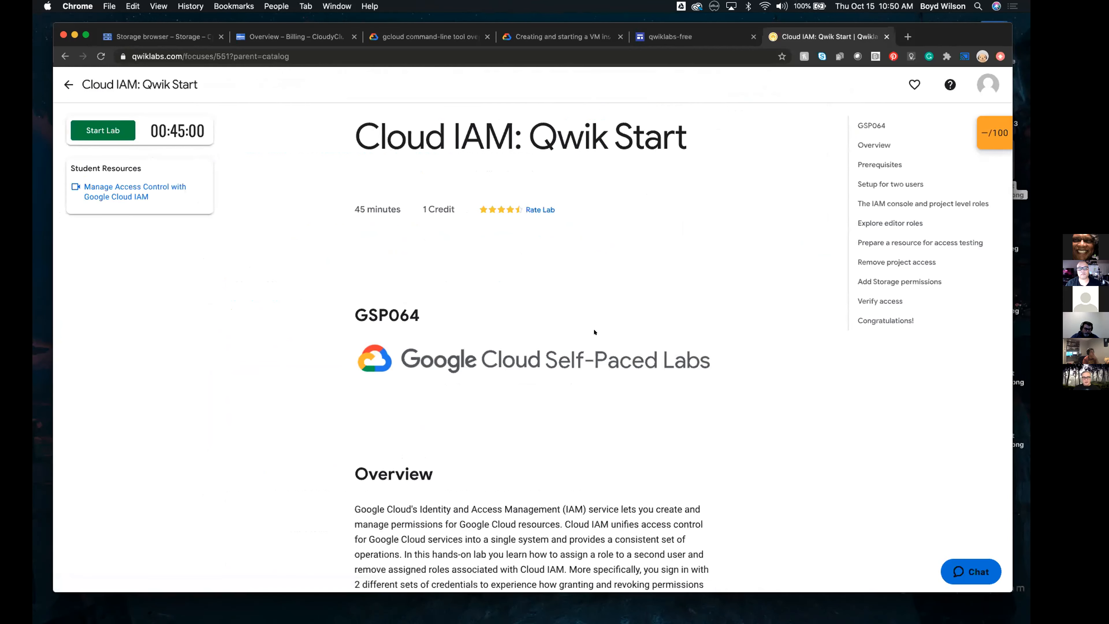
{"action": "scroll", "coordinate": [594, 332], "scroll_direction": "down", "scroll_amount": 4}
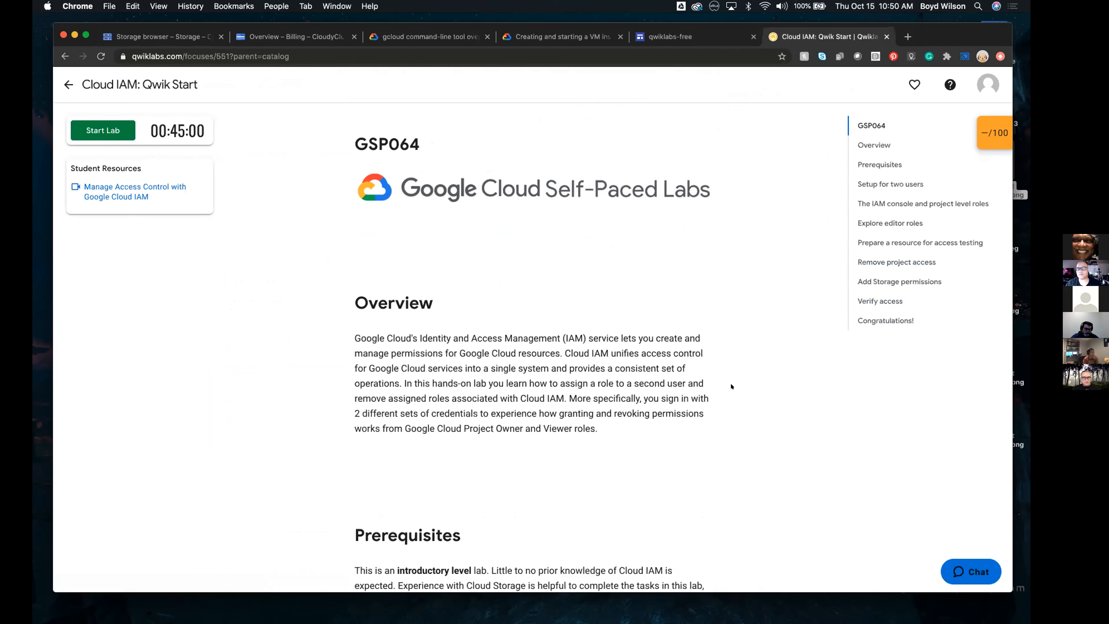
{"action": "scroll", "coordinate": [614, 386], "scroll_direction": "down", "scroll_amount": 9}
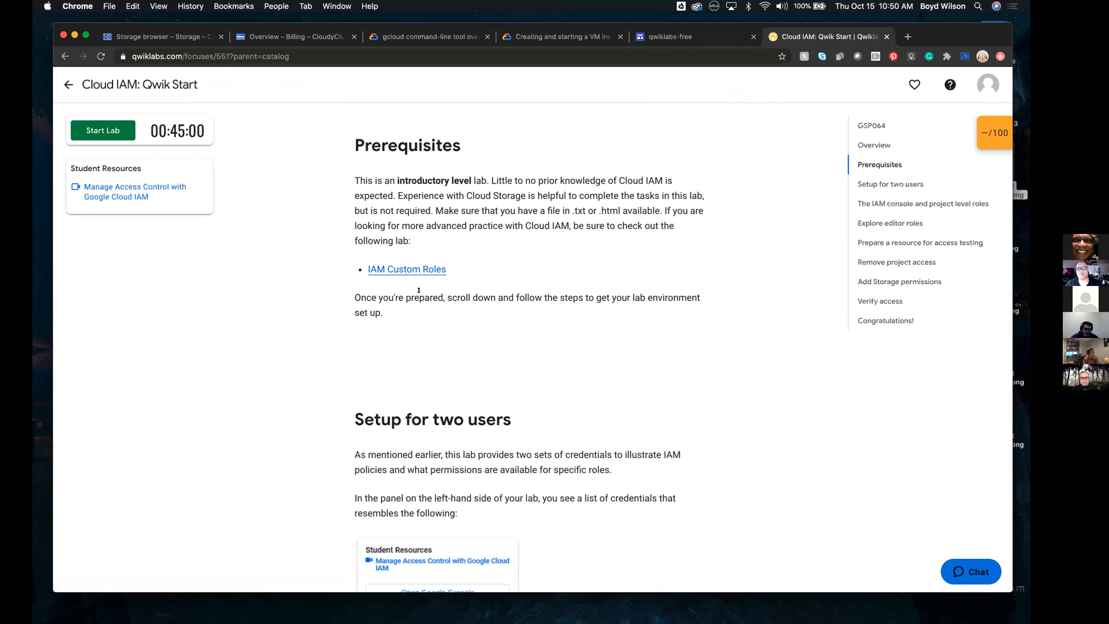
{"action": "scroll", "coordinate": [605, 407], "scroll_direction": "down", "scroll_amount": 6}
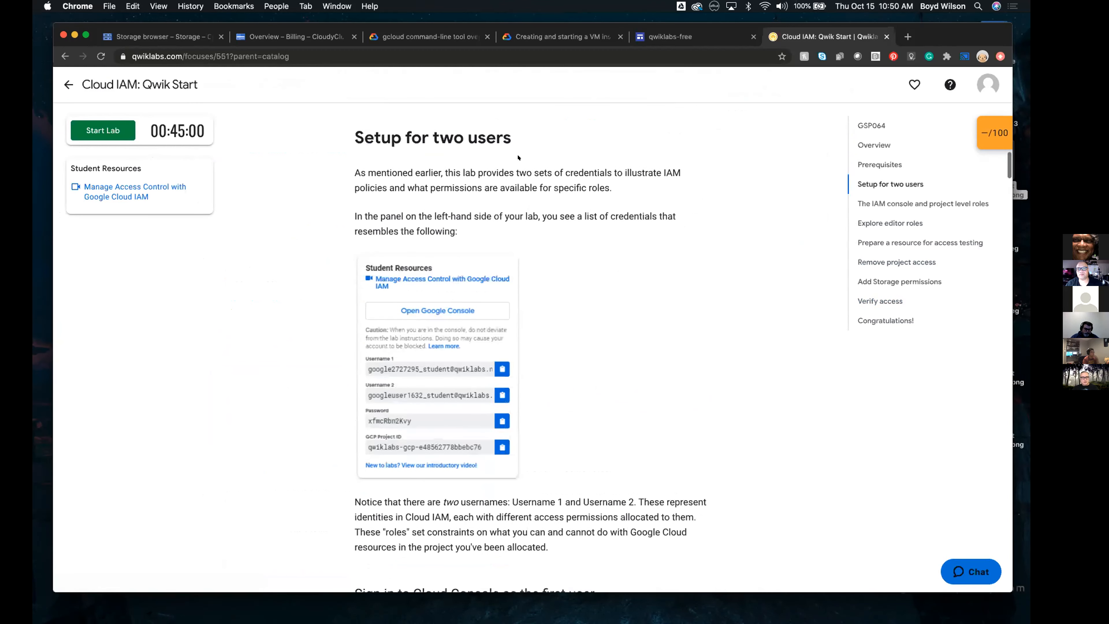
{"action": "scroll", "coordinate": [553, 390], "scroll_direction": "down", "scroll_amount": 20}
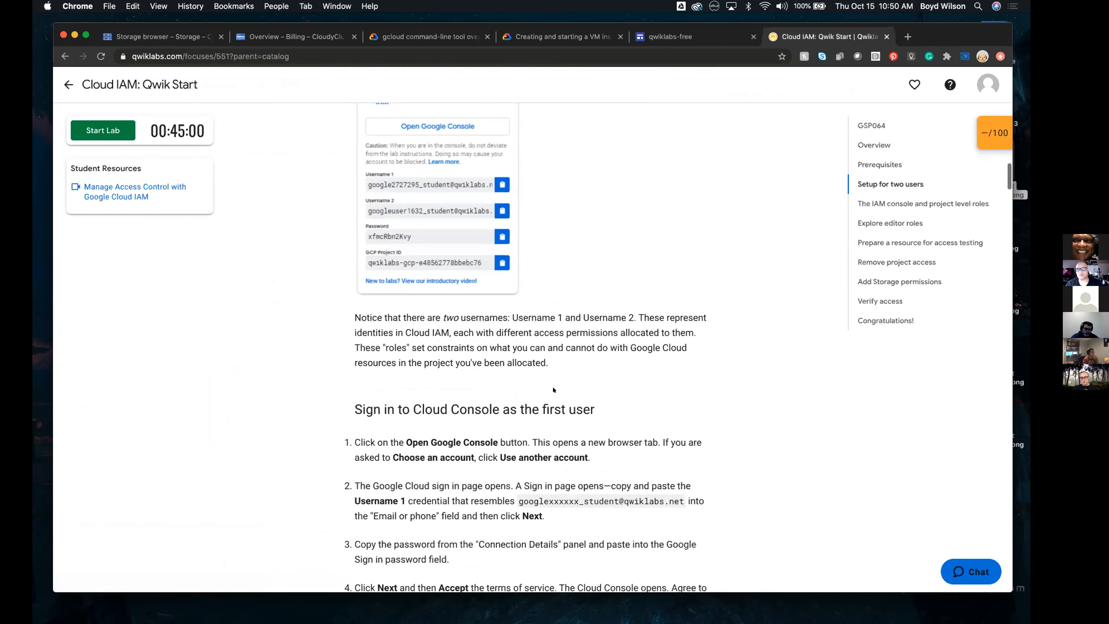
{"action": "scroll", "coordinate": [553, 388], "scroll_direction": "down", "scroll_amount": 5}
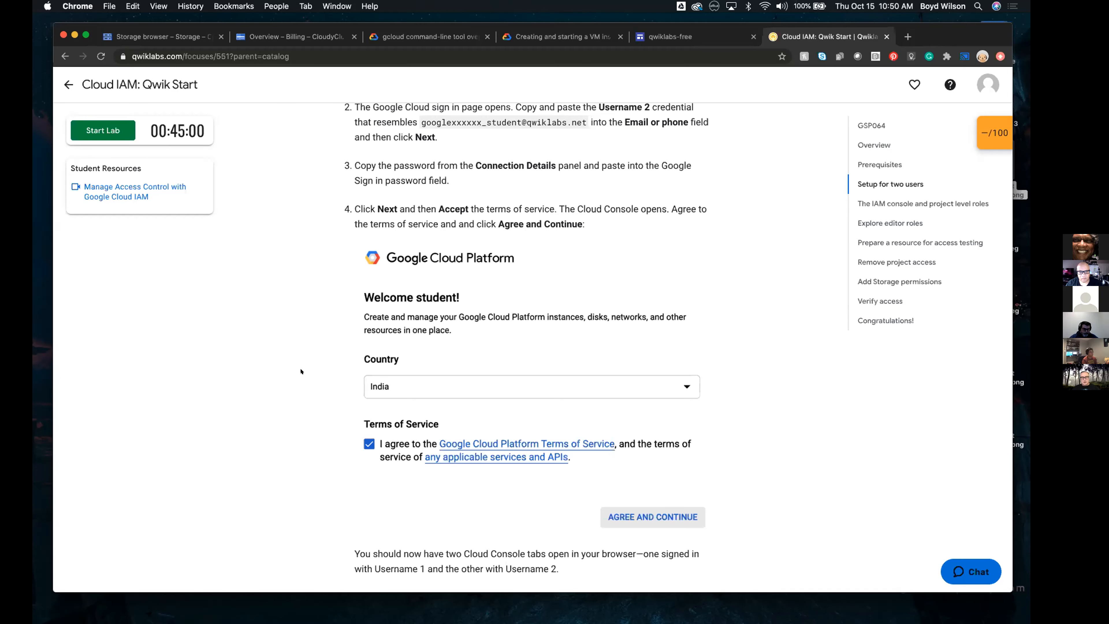
{"action": "scroll", "coordinate": [300, 371], "scroll_direction": "down", "scroll_amount": 5}
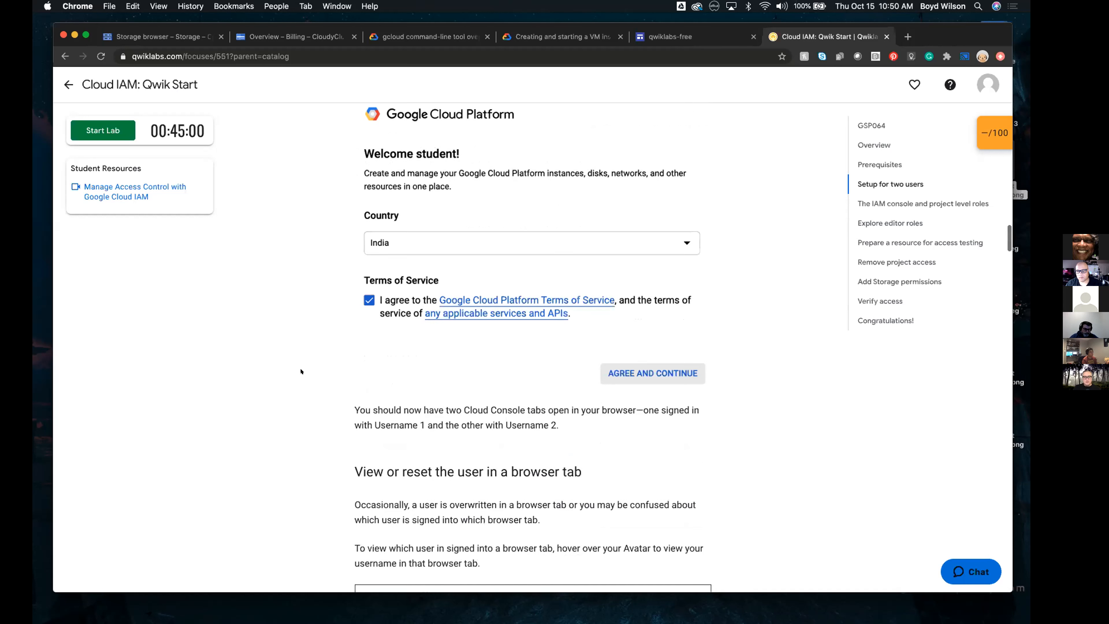
{"action": "left_click", "coordinate": [652, 245]}
{"action": "left_click", "coordinate": [135, 194]}
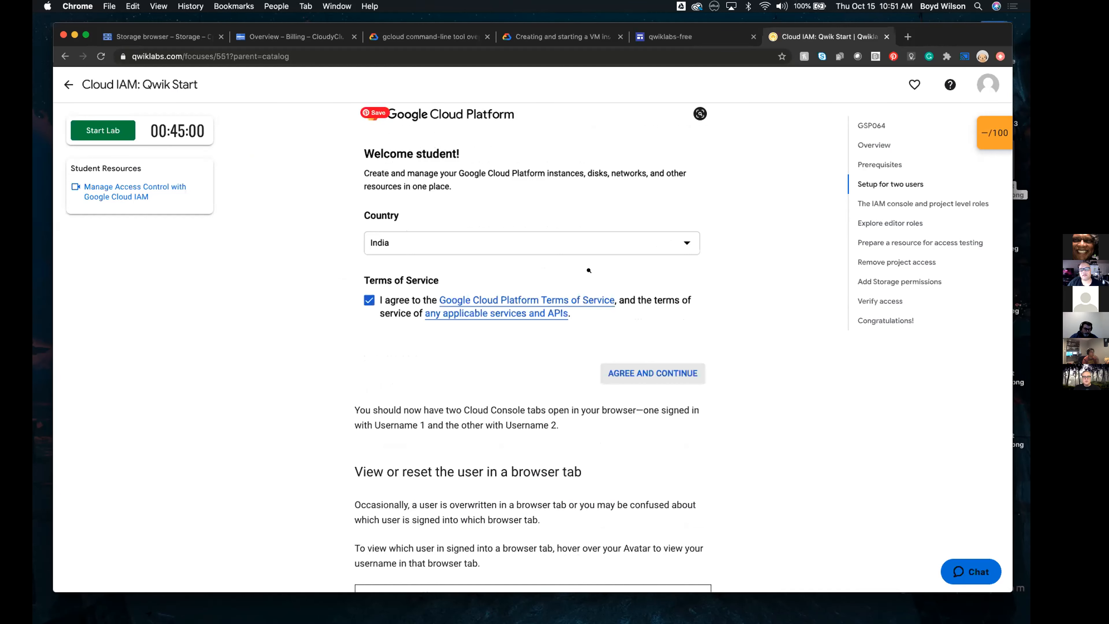
{"action": "scroll", "coordinate": [553, 269], "scroll_direction": "down", "scroll_amount": 5}
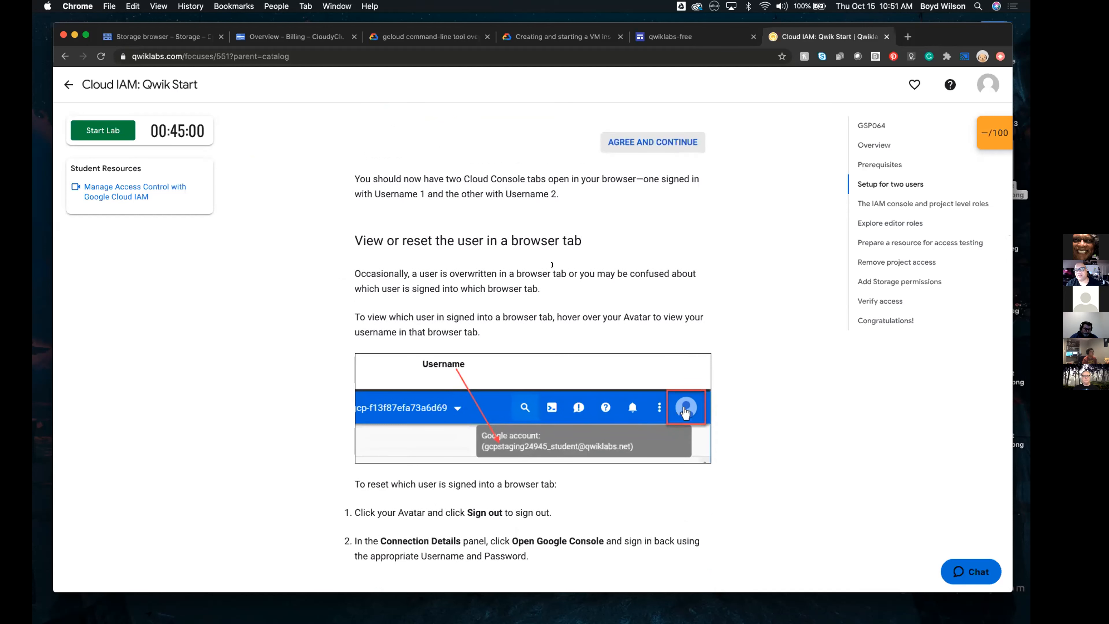
{"action": "scroll", "coordinate": [552, 267], "scroll_direction": "down", "scroll_amount": 10}
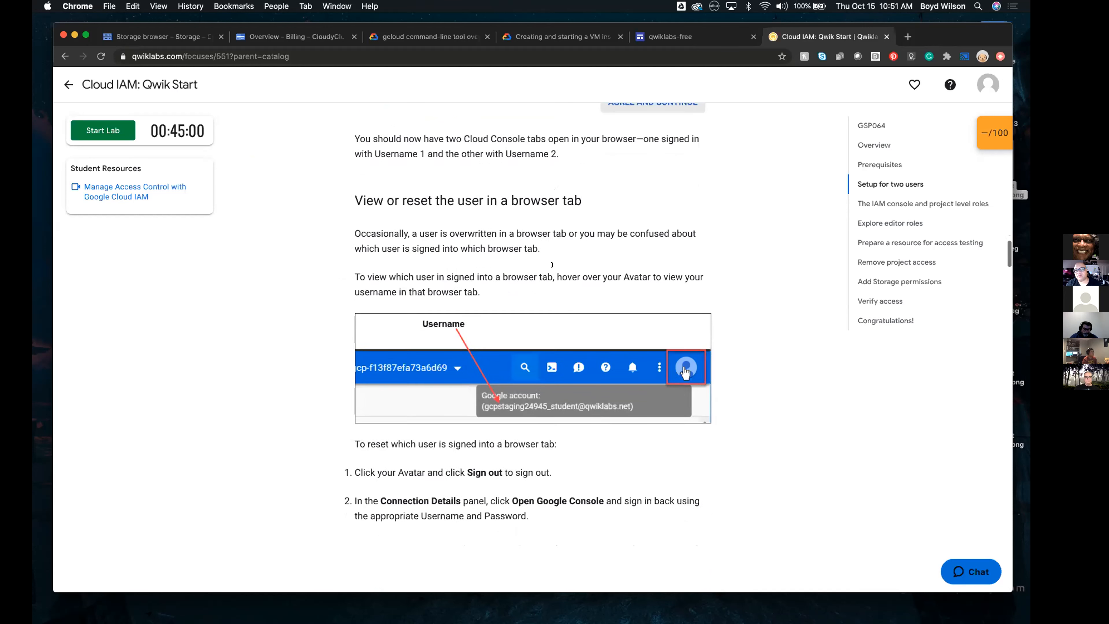
{"action": "scroll", "coordinate": [552, 269], "scroll_direction": "down", "scroll_amount": 3}
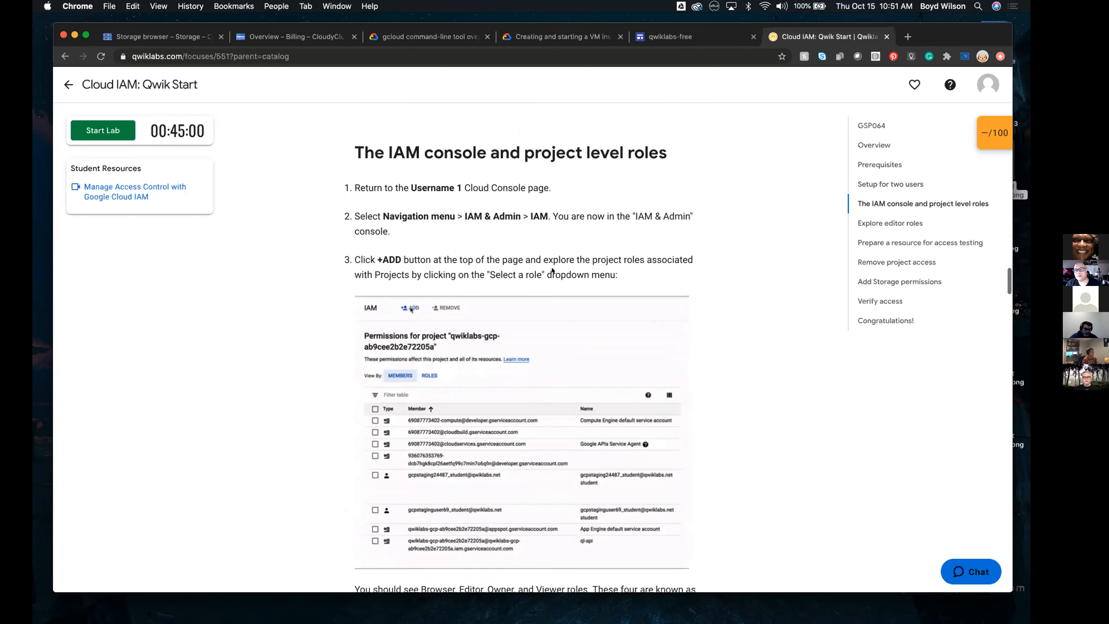
{"action": "scroll", "coordinate": [552, 269], "scroll_direction": "up", "scroll_amount": 1}
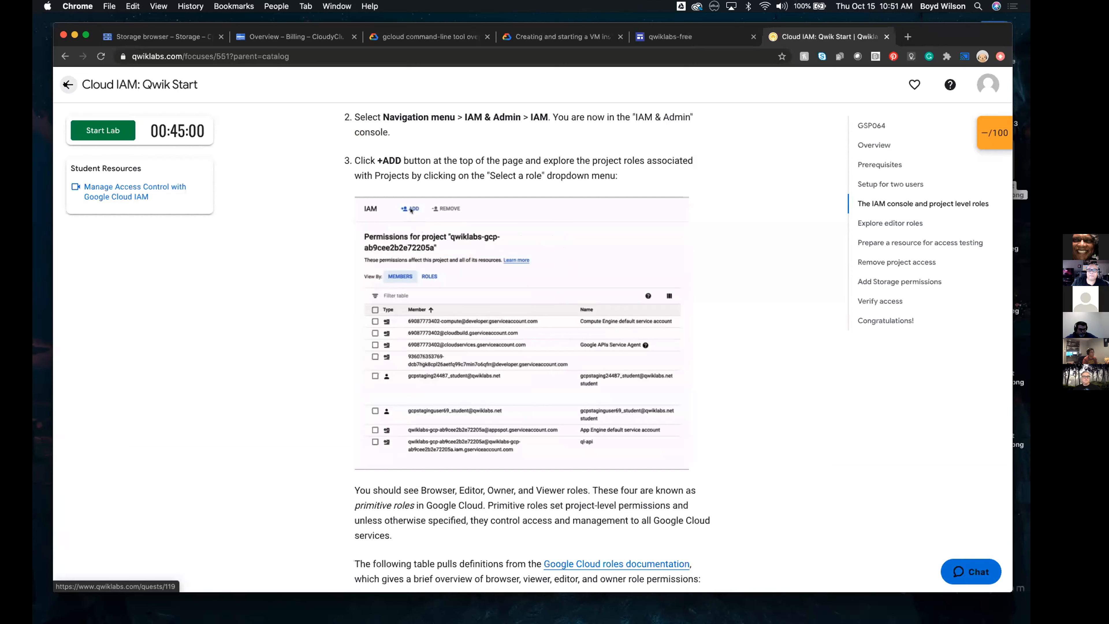
Return to the Set up and Configure a Cloud Environment quest and review its outline down to the challenge lab
{"action": "left_click", "coordinate": [66, 84]}
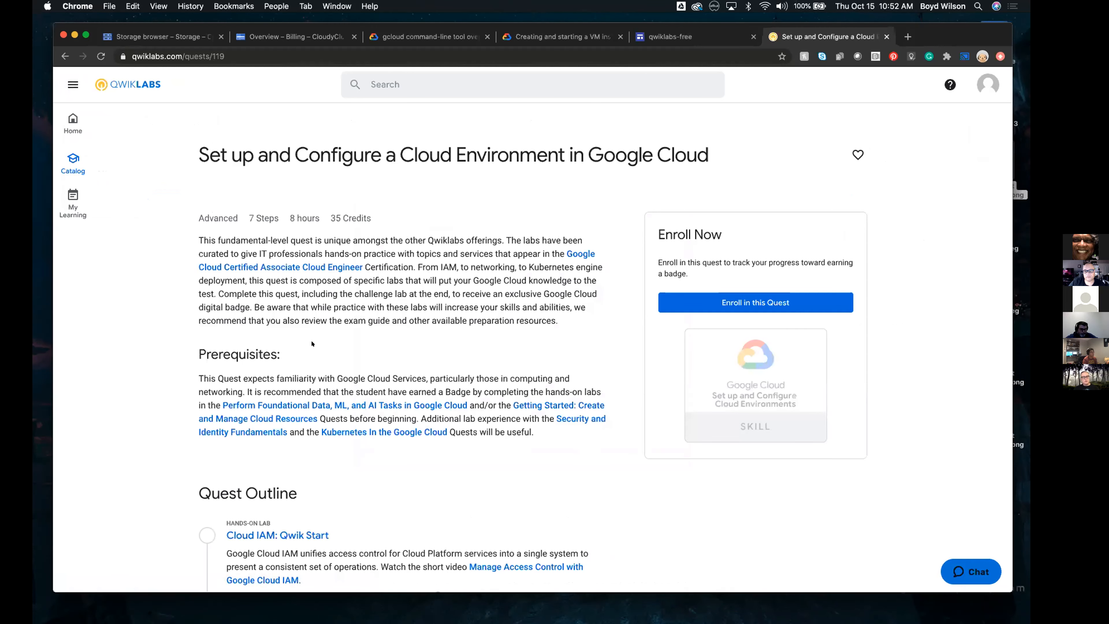
{"action": "scroll", "coordinate": [312, 344], "scroll_direction": "down", "scroll_amount": 5}
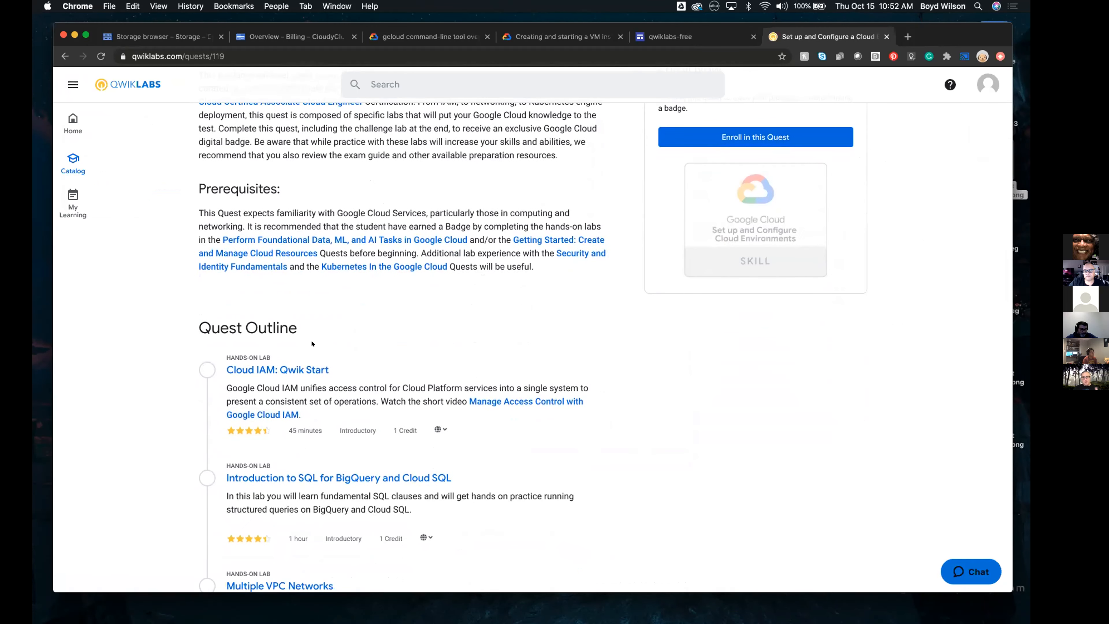
{"action": "scroll", "coordinate": [312, 343], "scroll_direction": "down", "scroll_amount": 8}
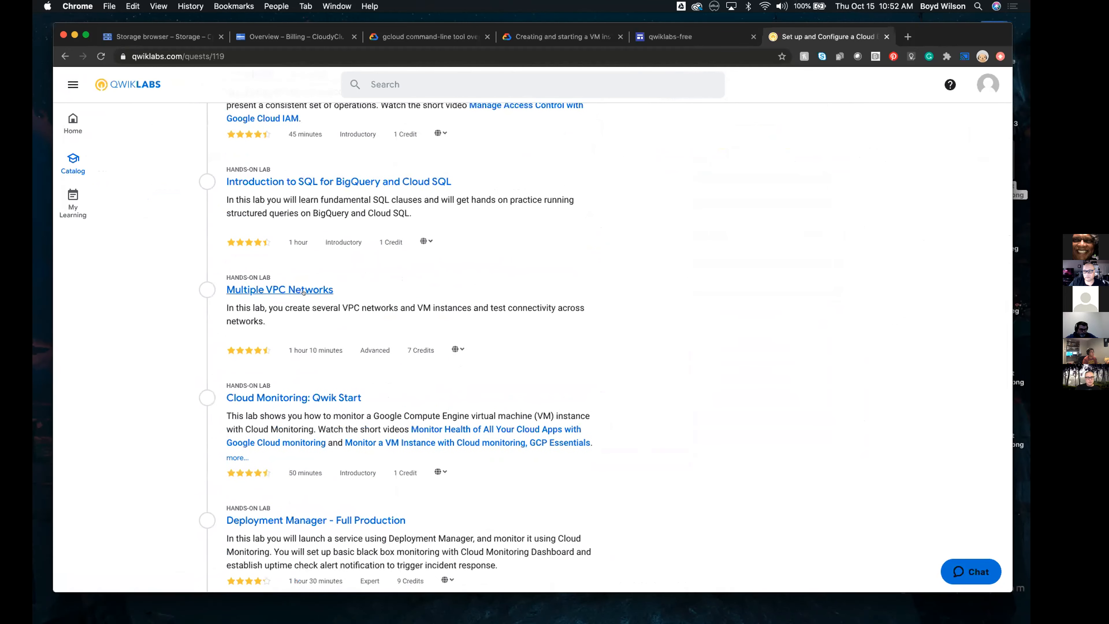
{"action": "scroll", "coordinate": [417, 327], "scroll_direction": "down", "scroll_amount": 3}
{"action": "scroll", "coordinate": [416, 327], "scroll_direction": "down", "scroll_amount": 2}
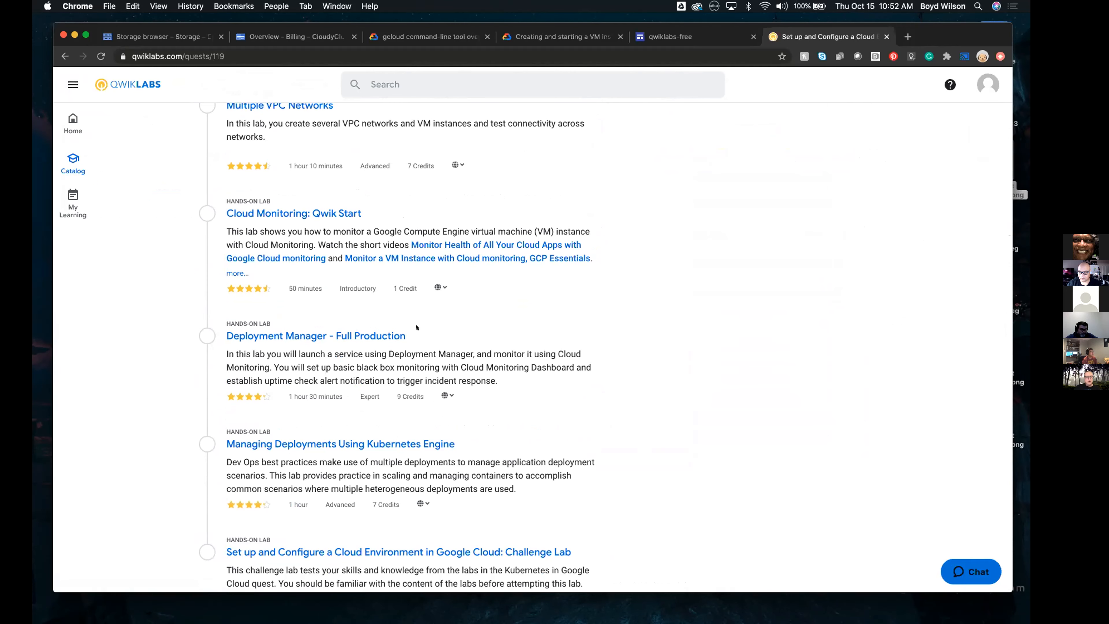
{"action": "scroll", "coordinate": [416, 327], "scroll_direction": "down", "scroll_amount": 1}
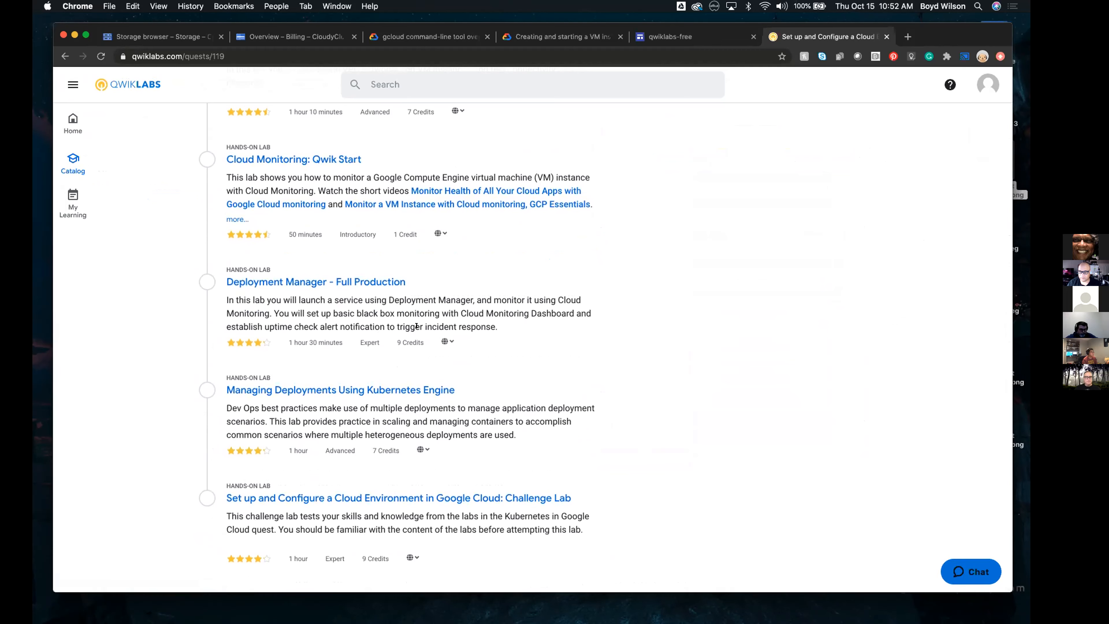
{"action": "scroll", "coordinate": [516, 422], "scroll_direction": "up", "scroll_amount": 15}
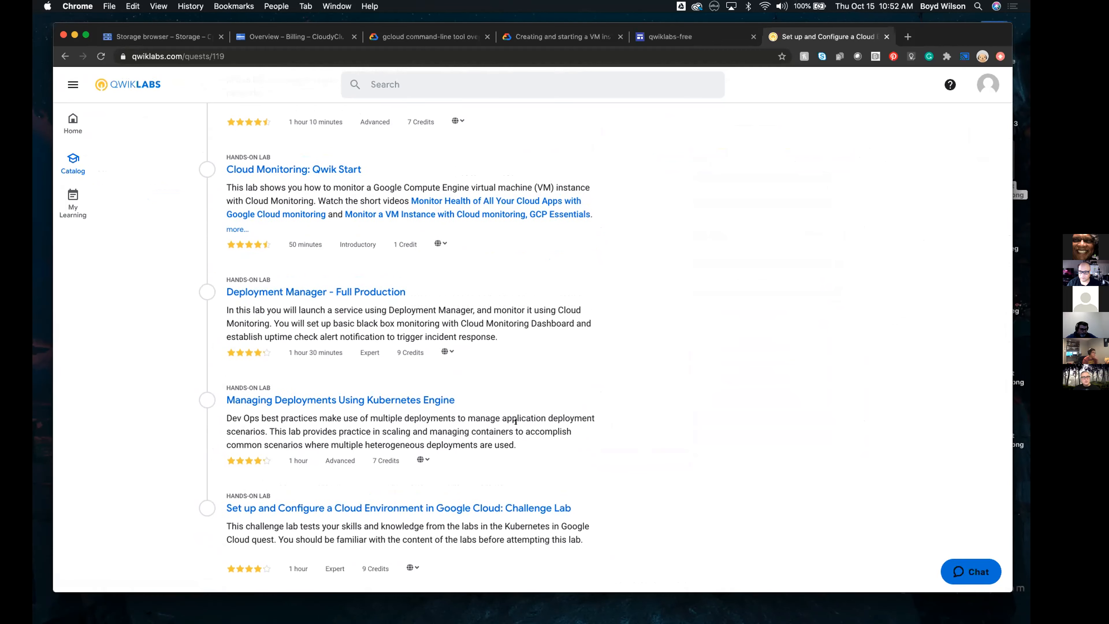
From the Qwiklabs home page, open the quest Perform Foundational Infrastructure Tasks in Google Cloud and review its full outline
{"action": "left_click", "coordinate": [81, 121]}
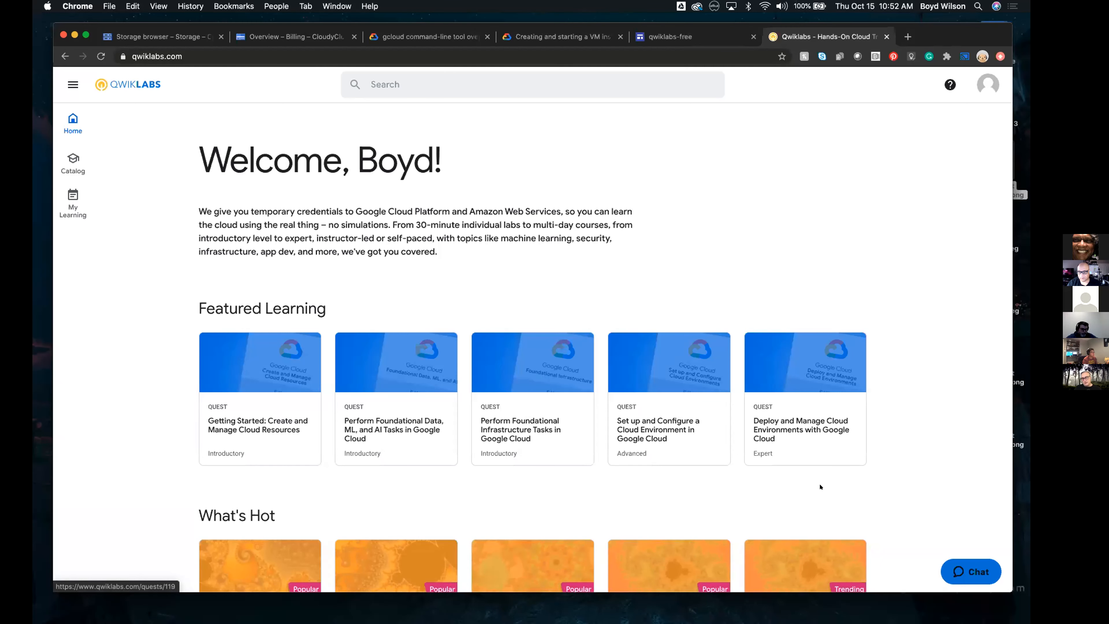
{"action": "left_click", "coordinate": [517, 417]}
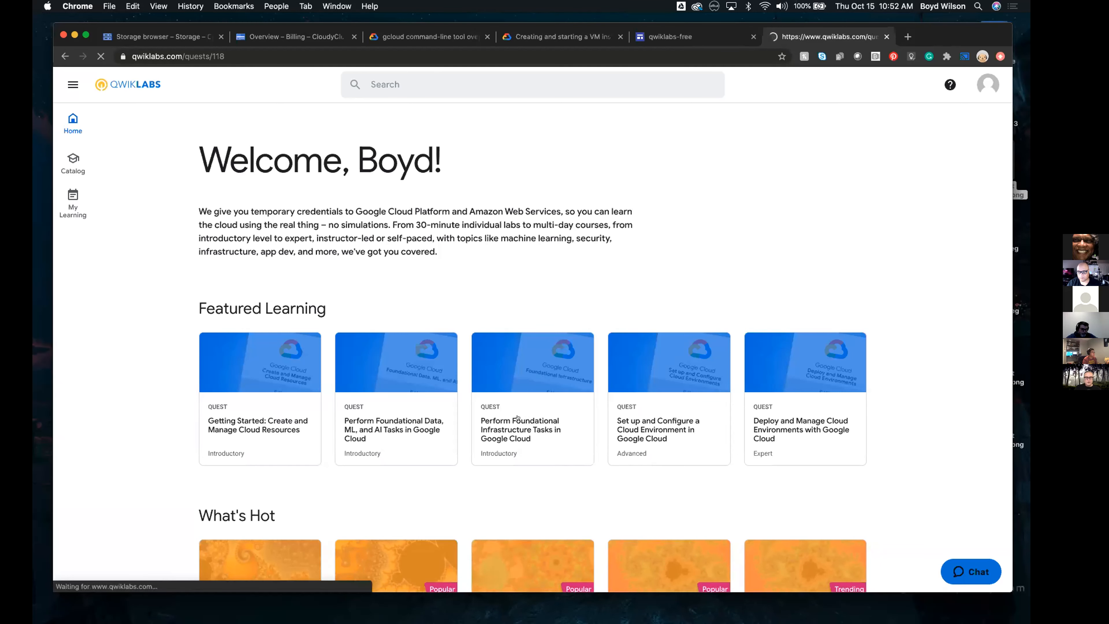
{"action": "scroll", "coordinate": [517, 417], "scroll_direction": "down", "scroll_amount": 5}
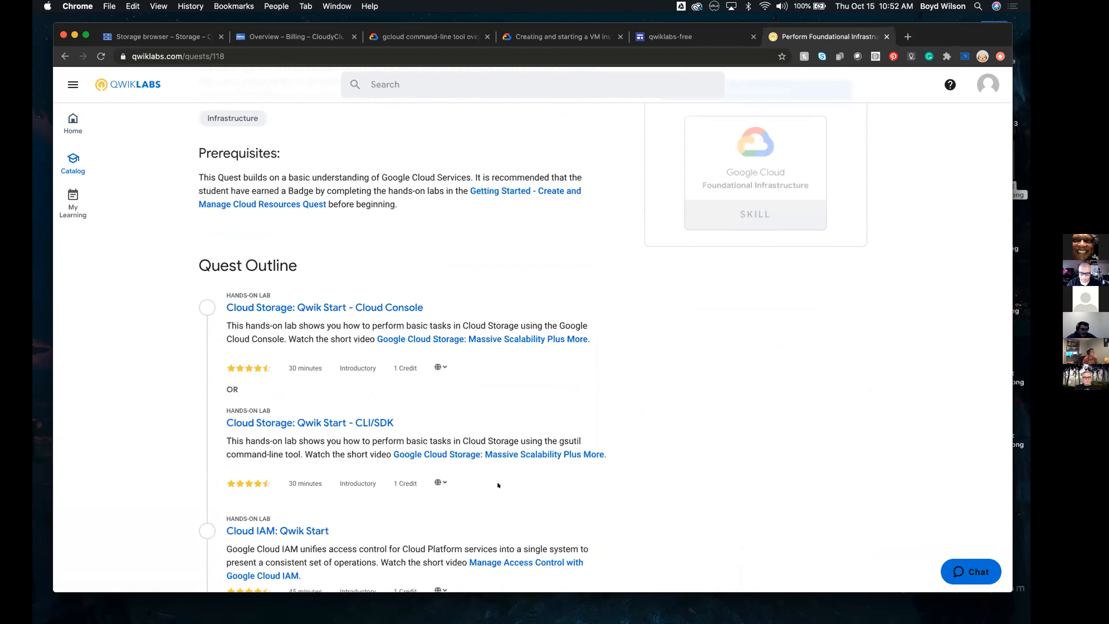
{"action": "scroll", "coordinate": [498, 485], "scroll_direction": "down", "scroll_amount": 7}
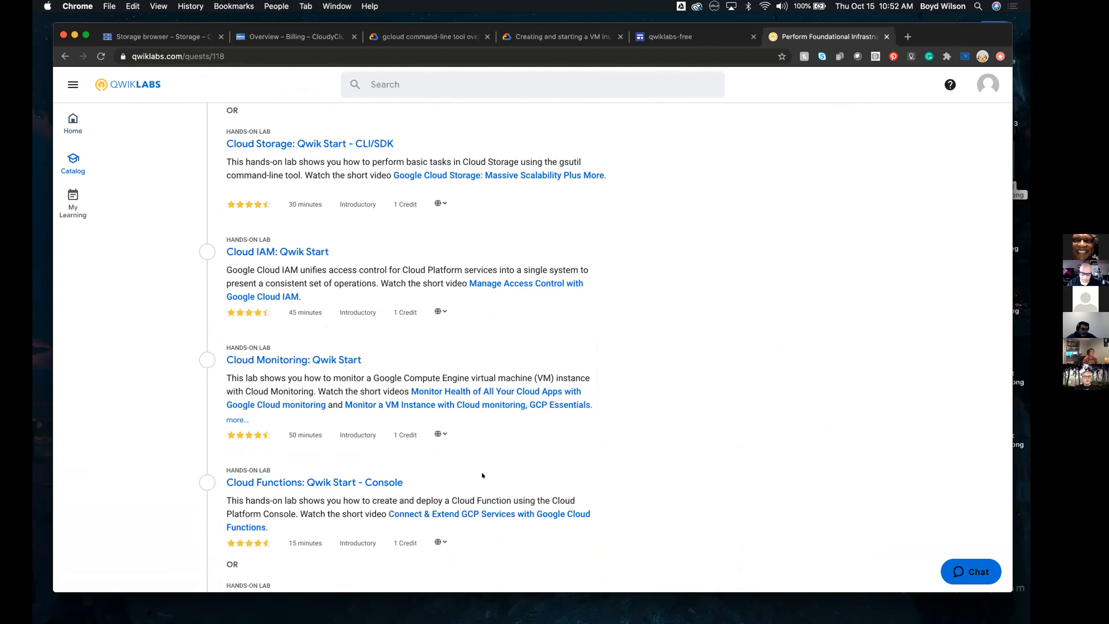
{"action": "scroll", "coordinate": [470, 370], "scroll_direction": "down", "scroll_amount": 4}
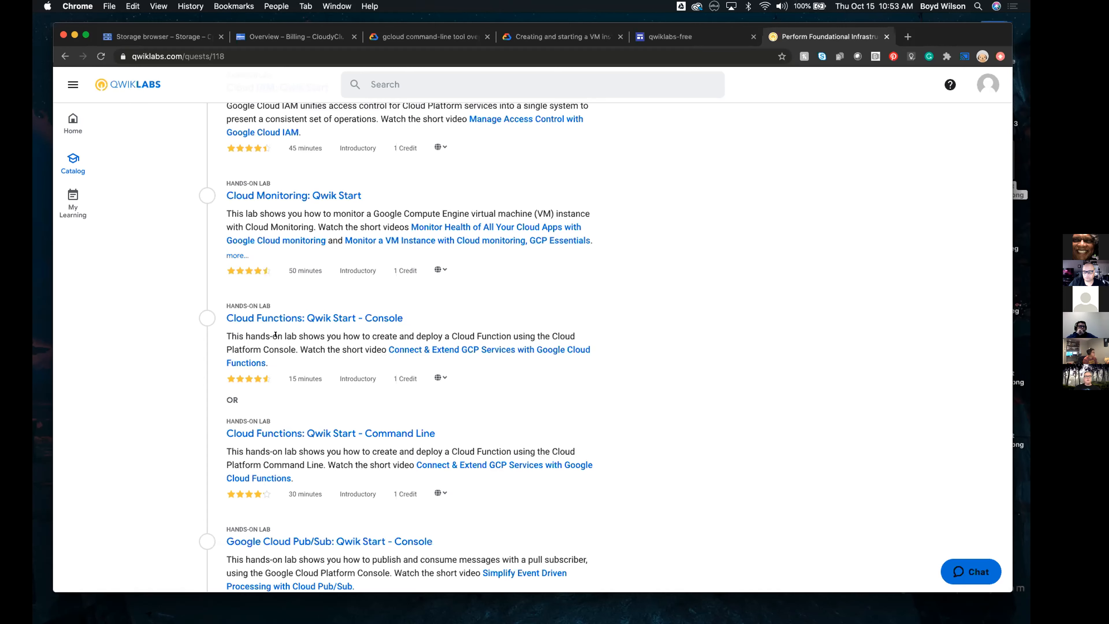
{"action": "scroll", "coordinate": [230, 432], "scroll_direction": "down", "scroll_amount": 5}
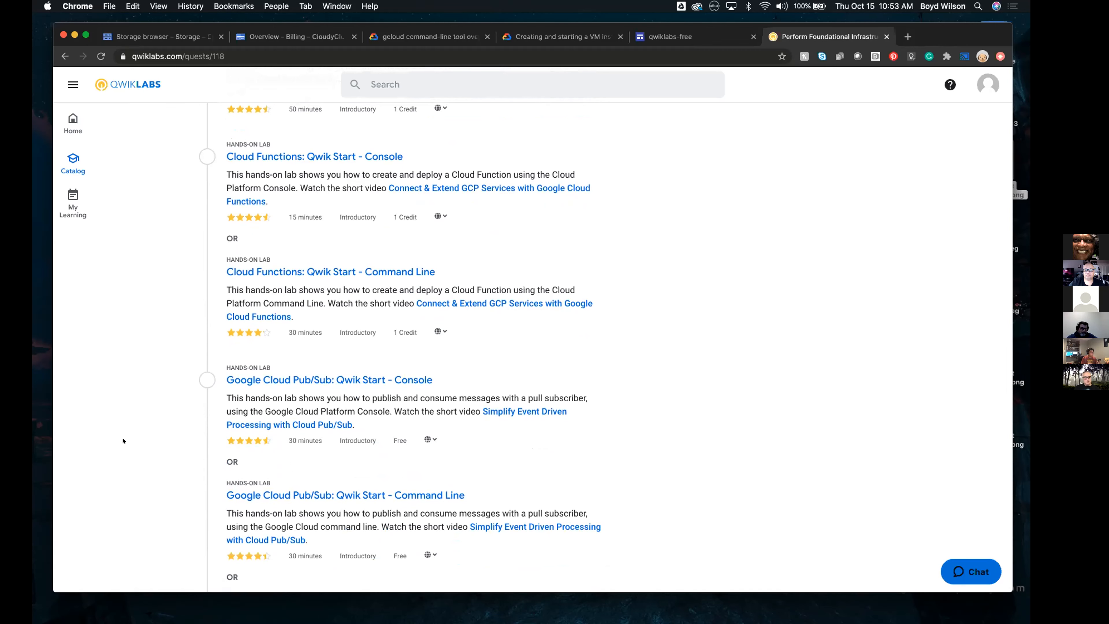
{"action": "scroll", "coordinate": [123, 441], "scroll_direction": "down", "scroll_amount": 5}
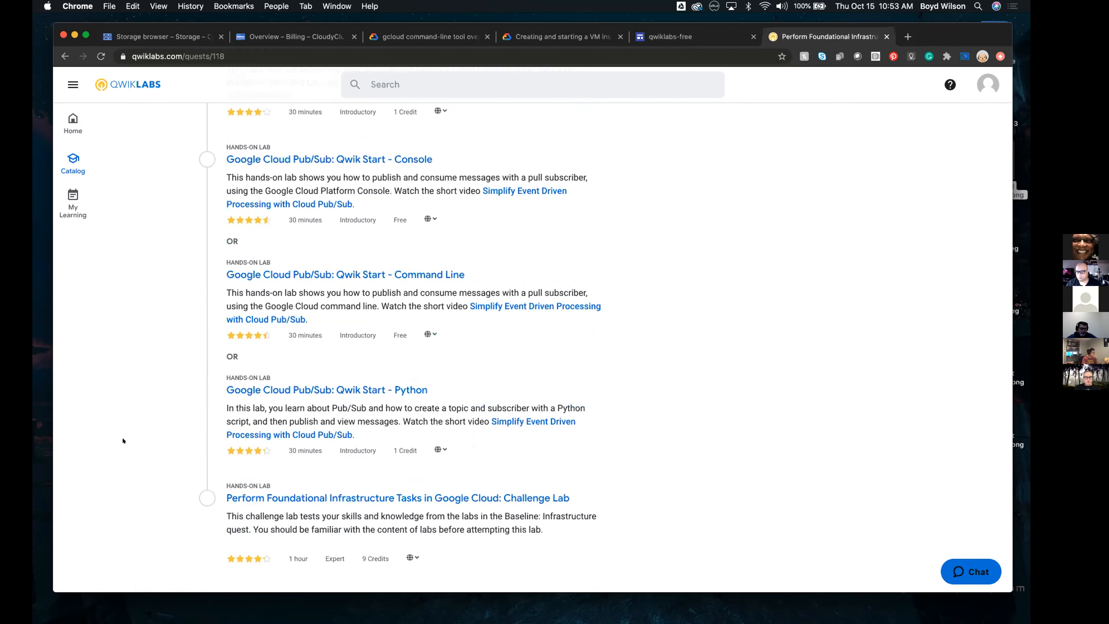
{"action": "scroll", "coordinate": [123, 440], "scroll_direction": "up", "scroll_amount": 20}
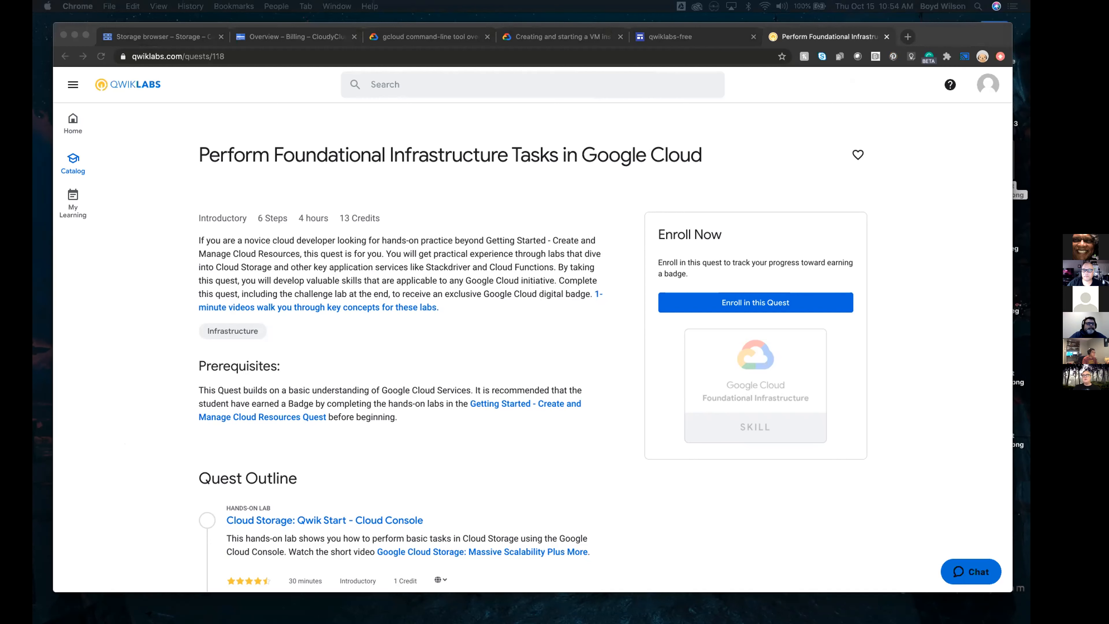
Bring the Google Cloud Training Outline document window into view to check its Qwiklabs links, and move it back out of sight
{"action": "left_click_drag", "start_coordinate": [645, 0], "coordinate": [690, 19]}
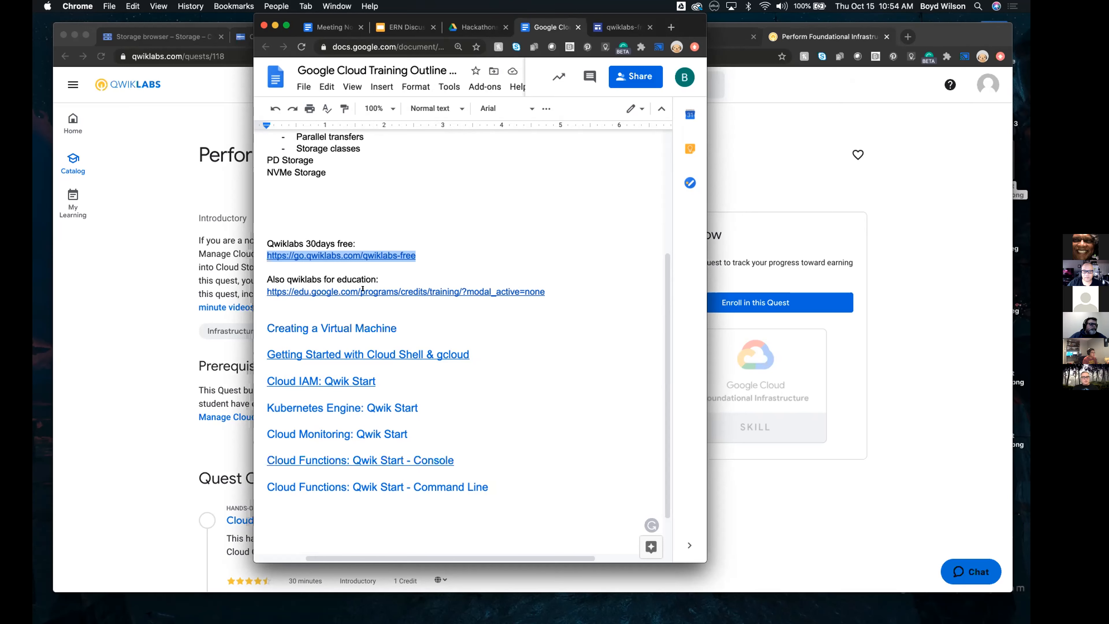
{"action": "left_click_drag", "start_coordinate": [684, 23], "coordinate": [890, 0]}
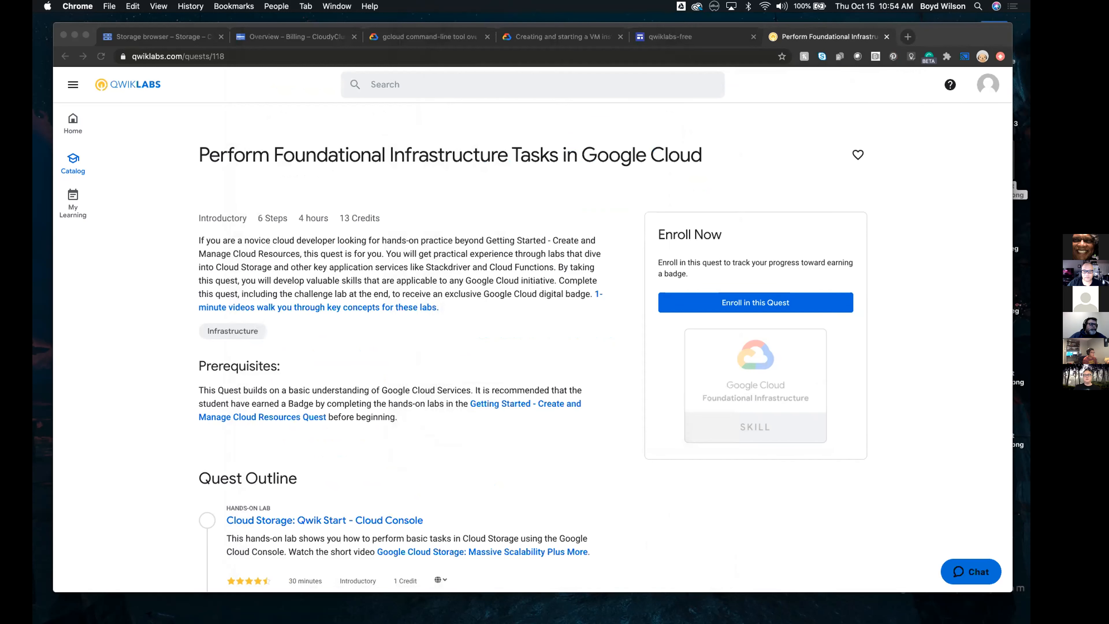